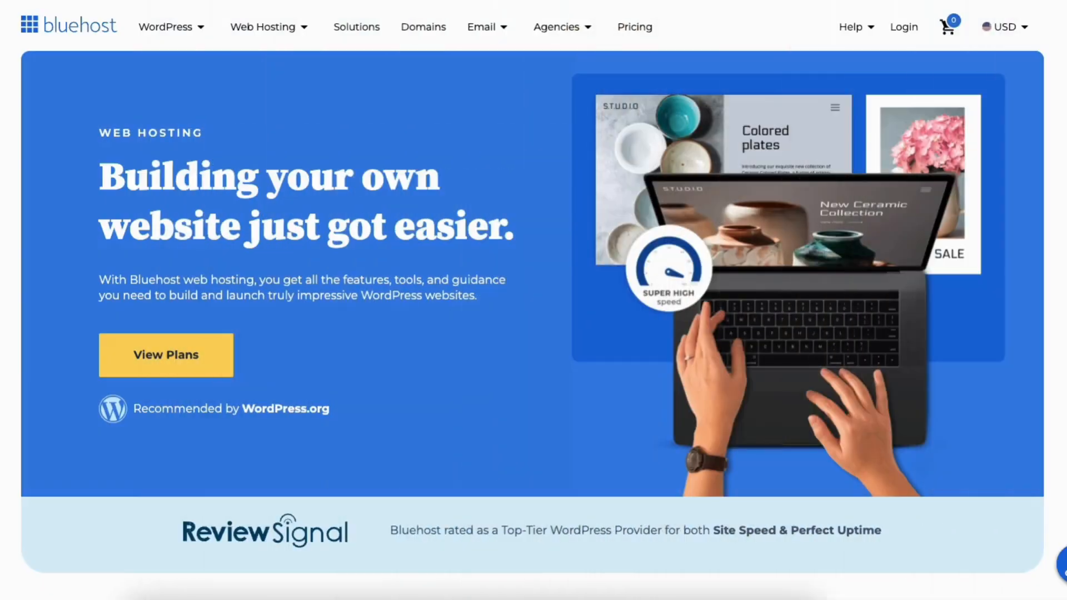
Step: Review the web hosting plans and the features each one includes
scroll(534, 300, "down", 14)
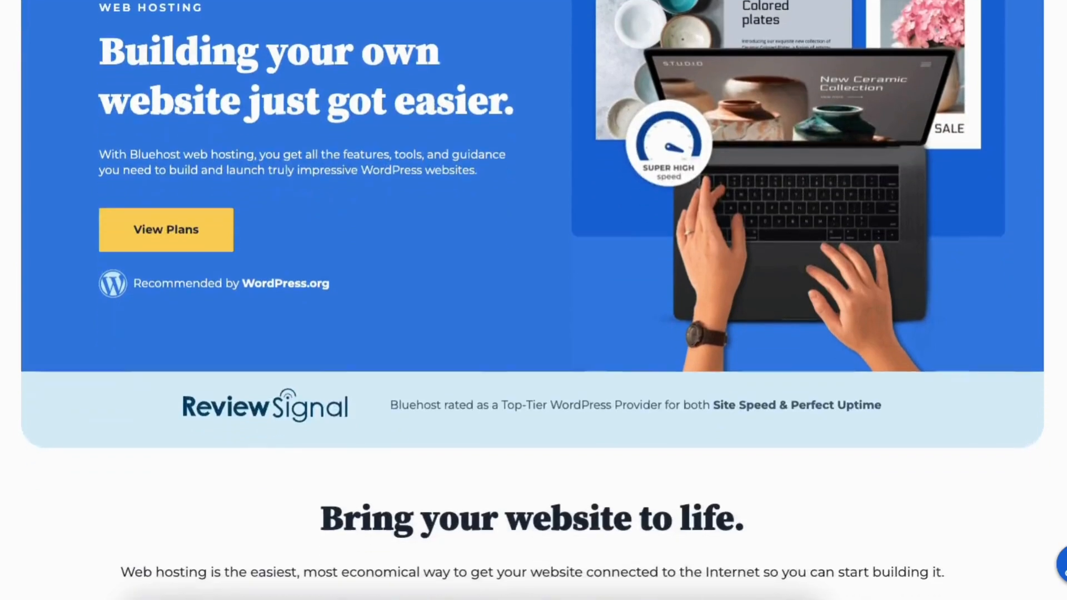
scroll(534, 300, "down", 15)
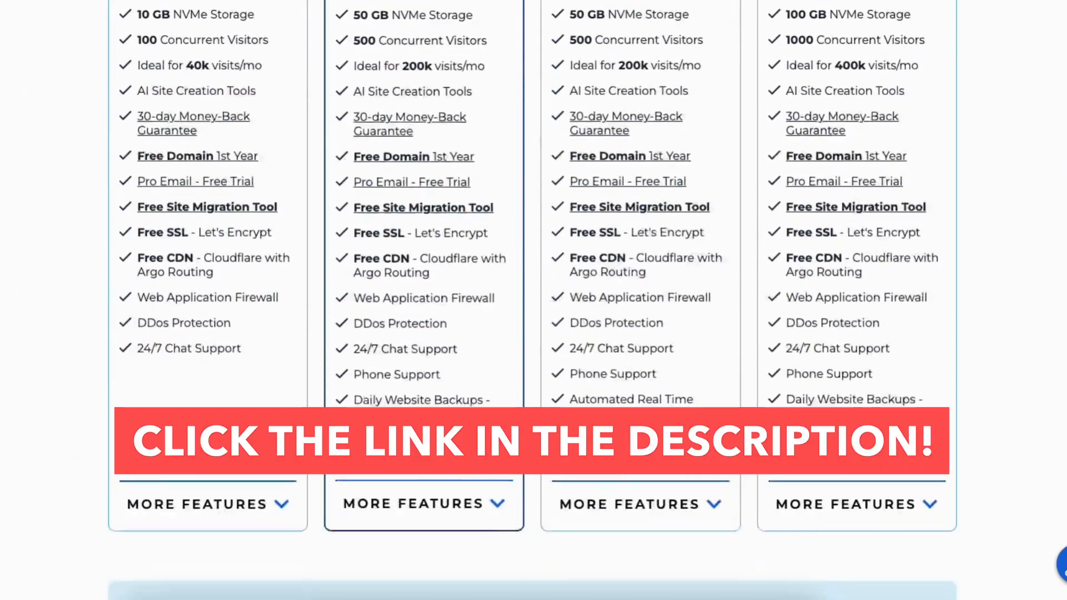
scroll(534, 300, "down", 4)
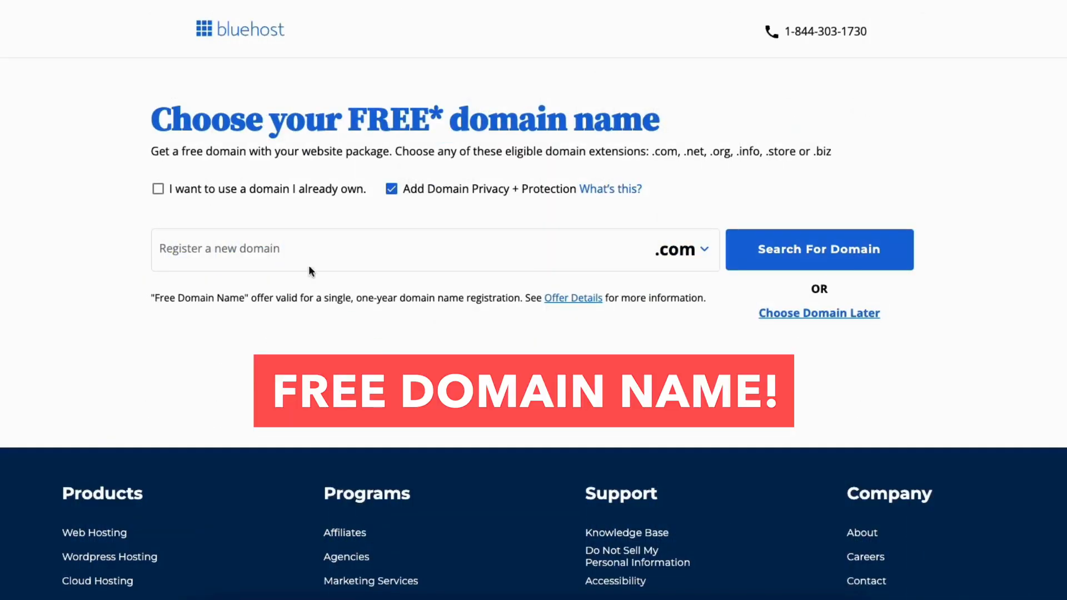
Step: Look through the domain extensions available for registering a new domain
left_click(268, 250)
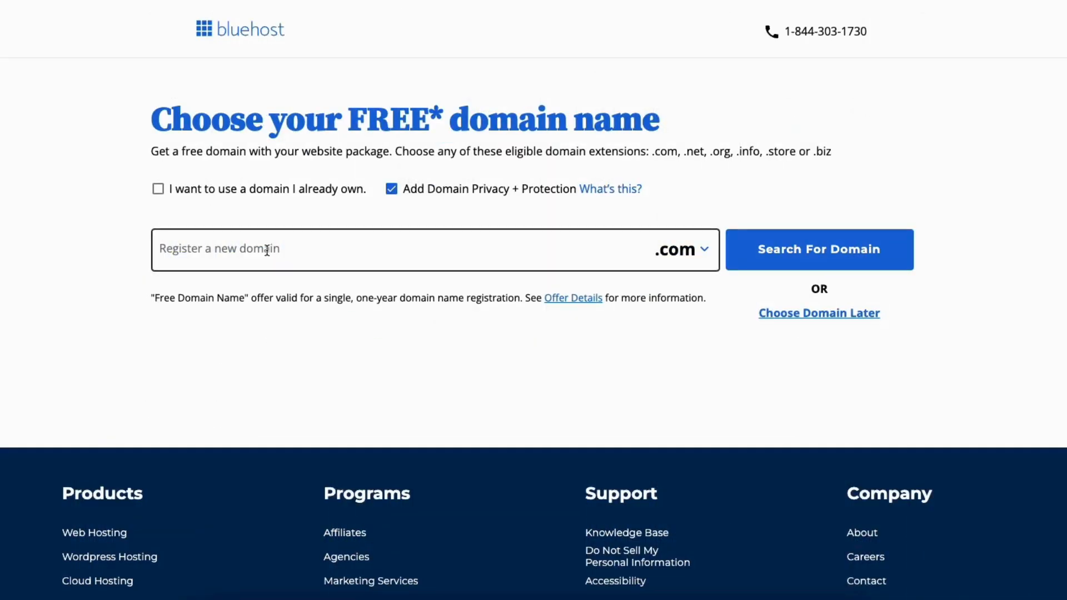
left_click(268, 249)
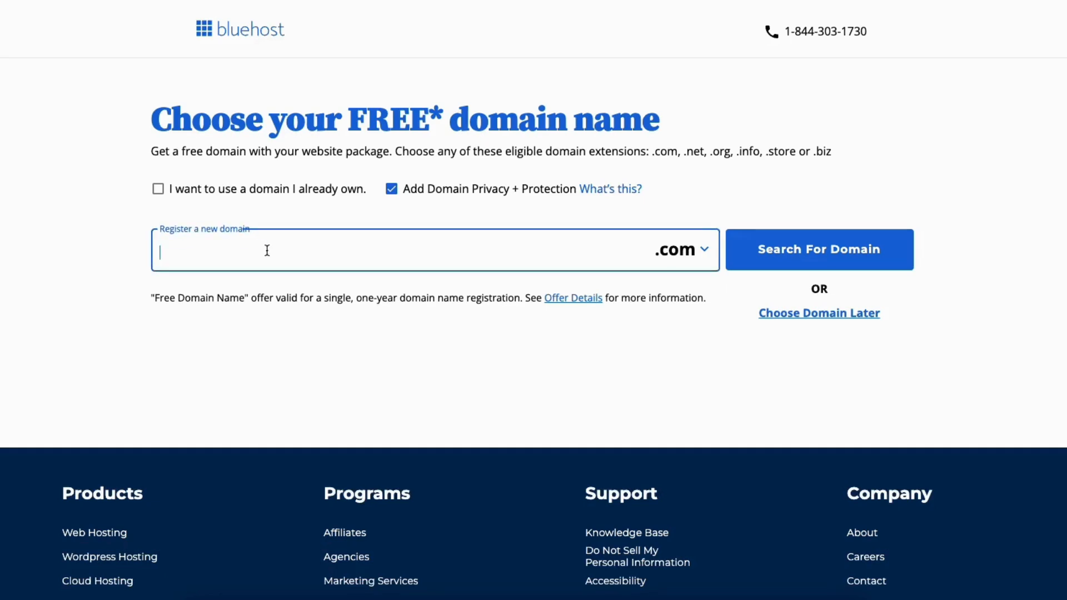
left_click(689, 258)
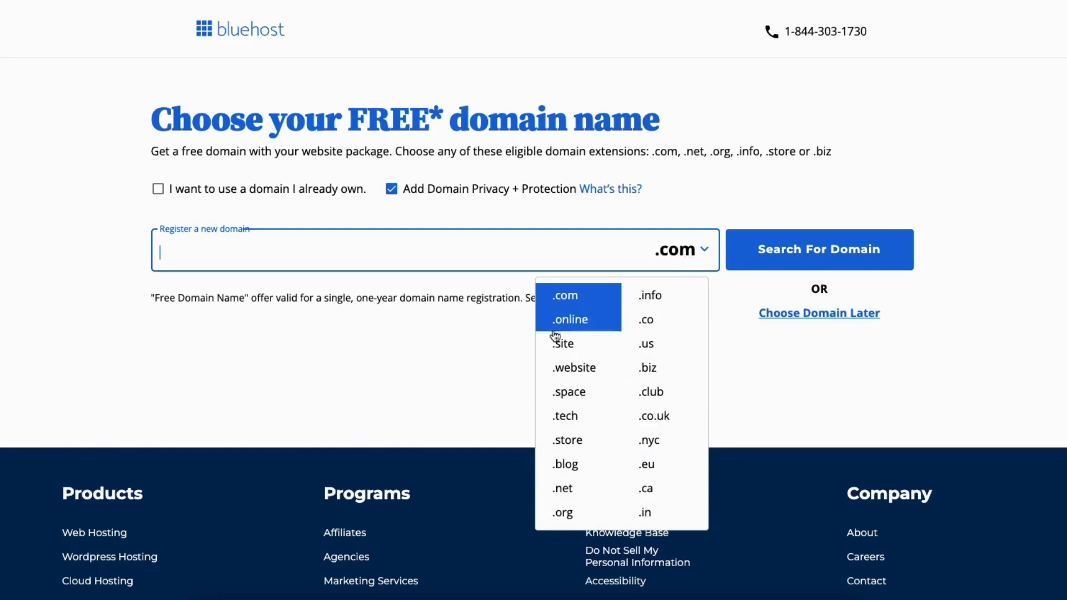
left_click(495, 347)
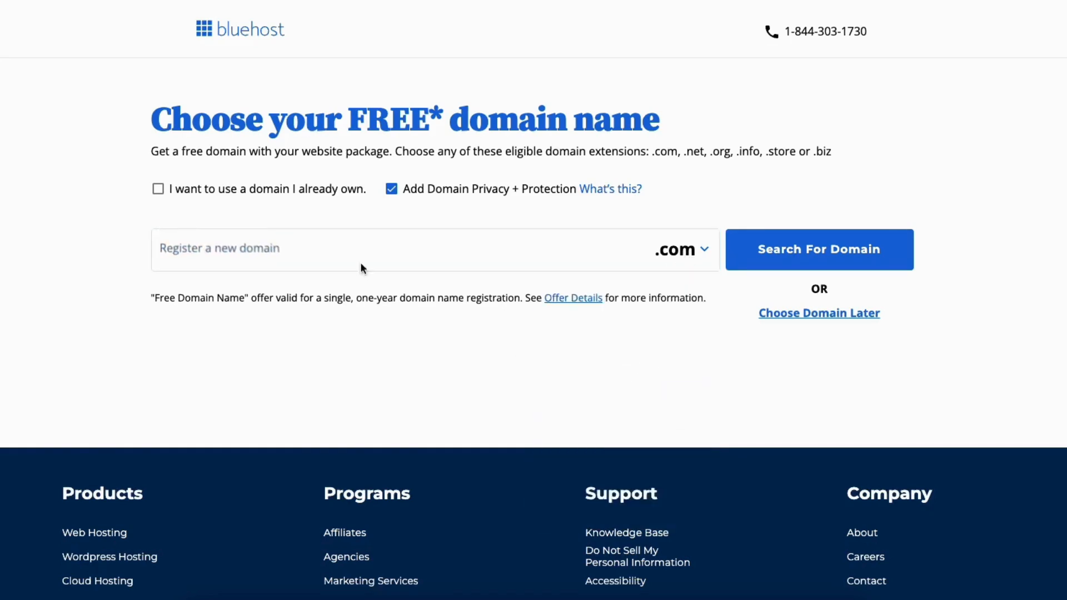
Step: Switch the form to using an already owned domain and back to registering a new one
left_click(159, 192)
left_click(221, 275)
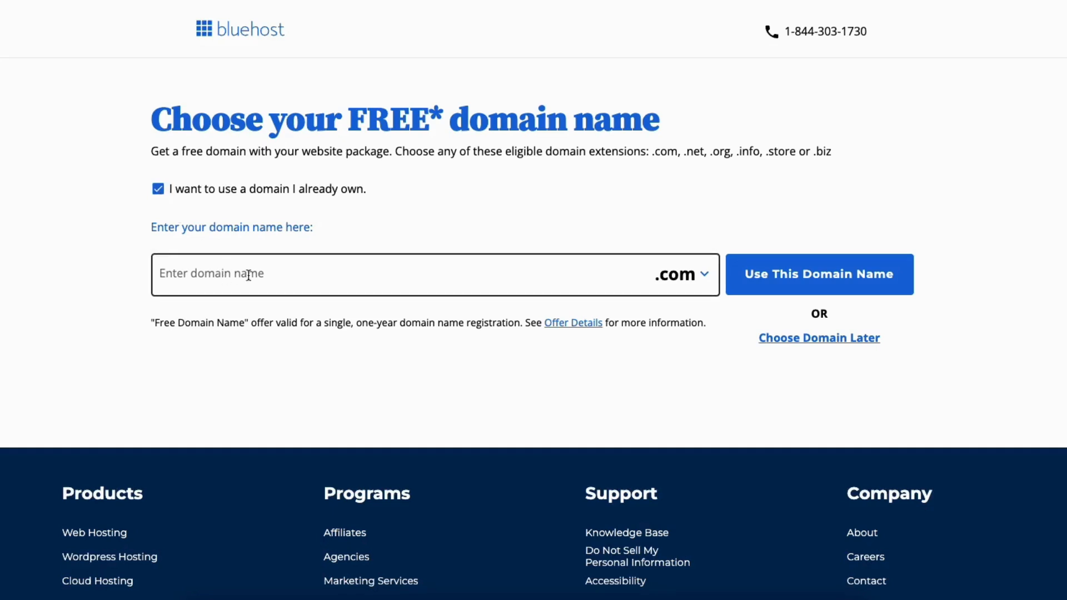
left_click(756, 284)
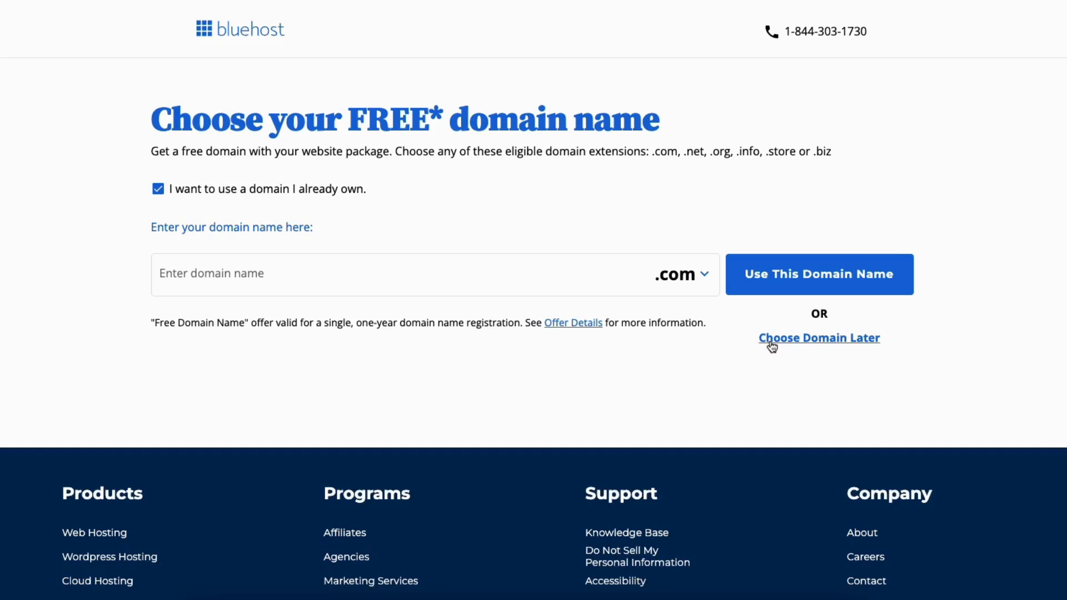
left_click(158, 190)
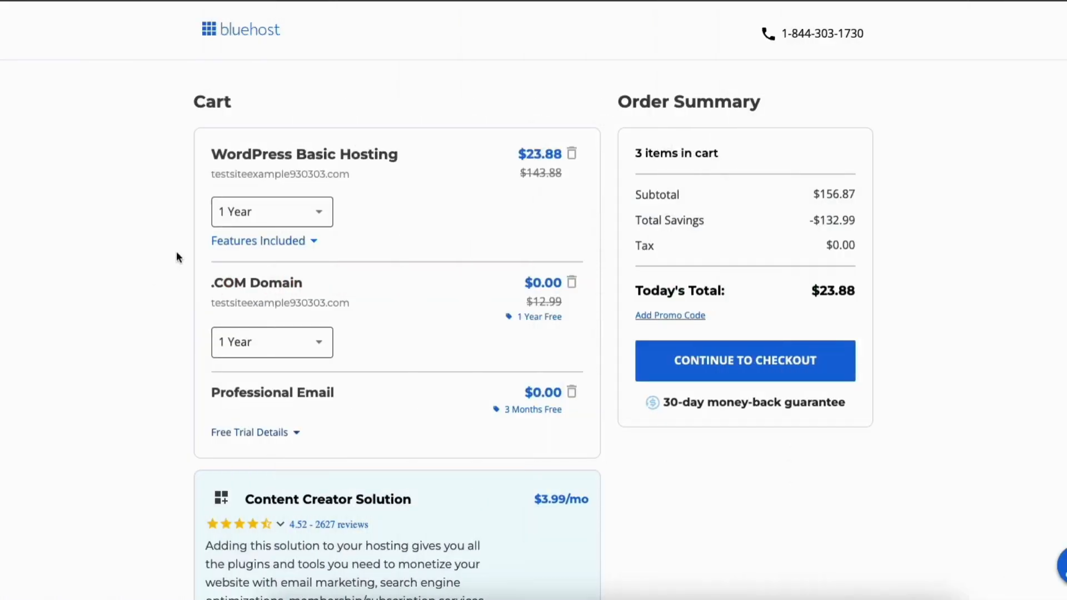
Step: Choose the 1 Year term for WordPress Basic Hosting and continue to checkout
left_click(294, 212)
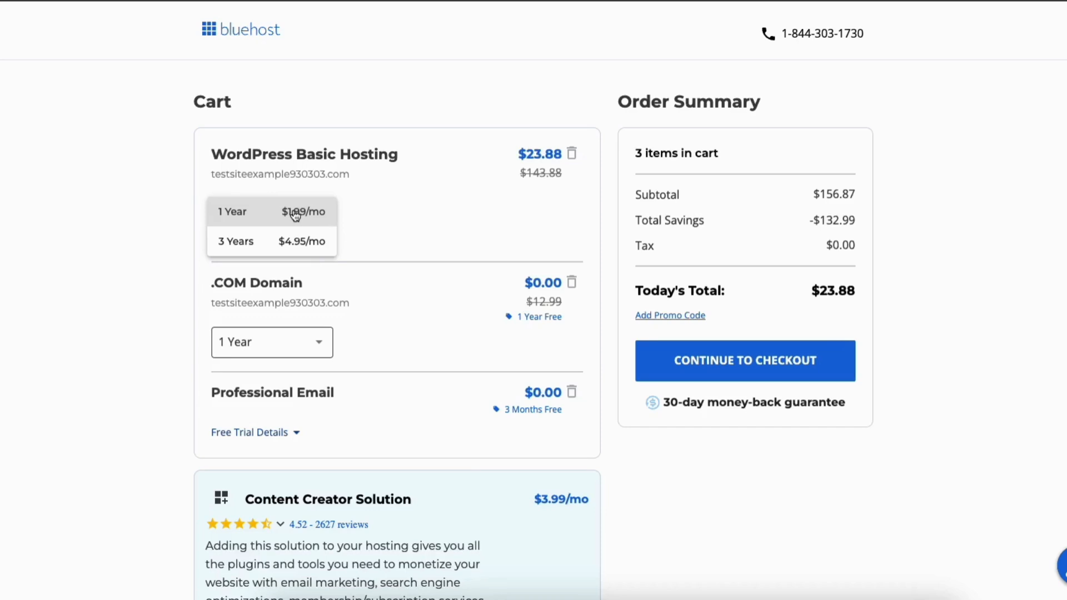
left_click(262, 220)
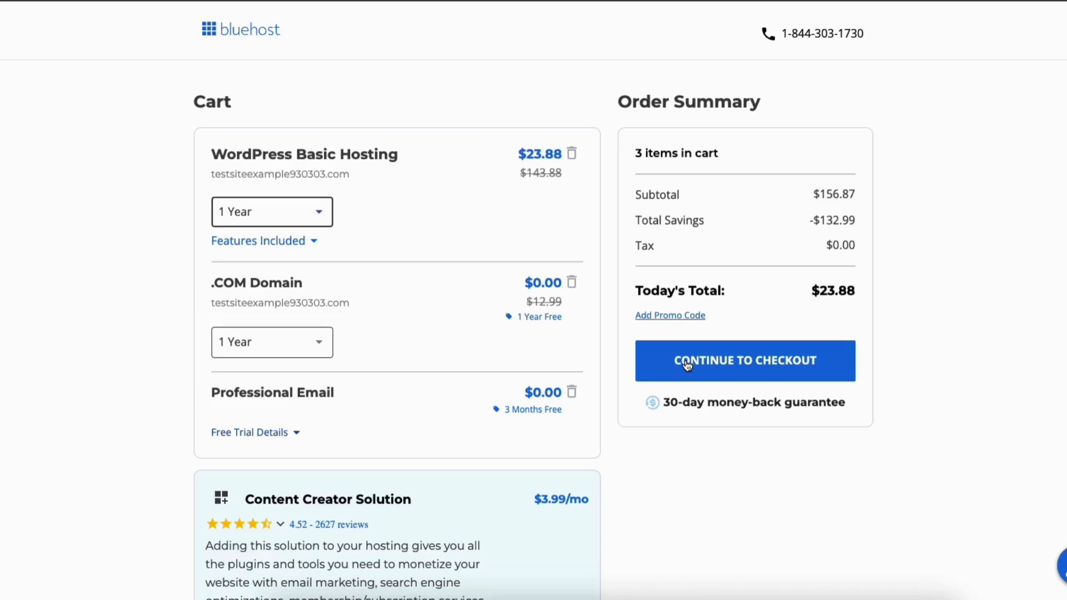
left_click(687, 365)
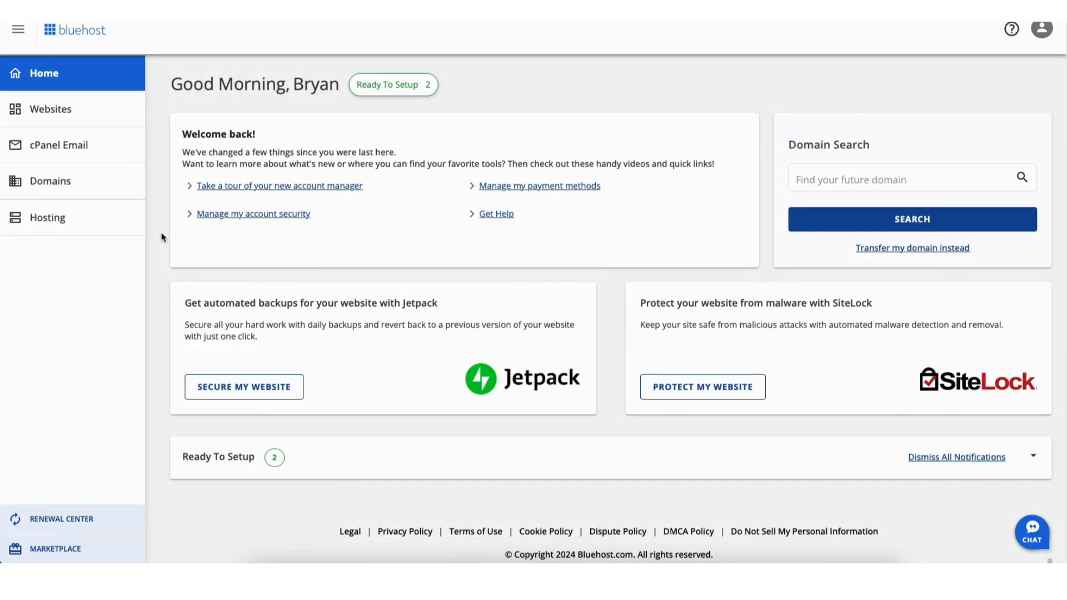
Step: Open the Welcome site's settings in the websites list and go to its WordPress admin area
left_click(55, 114)
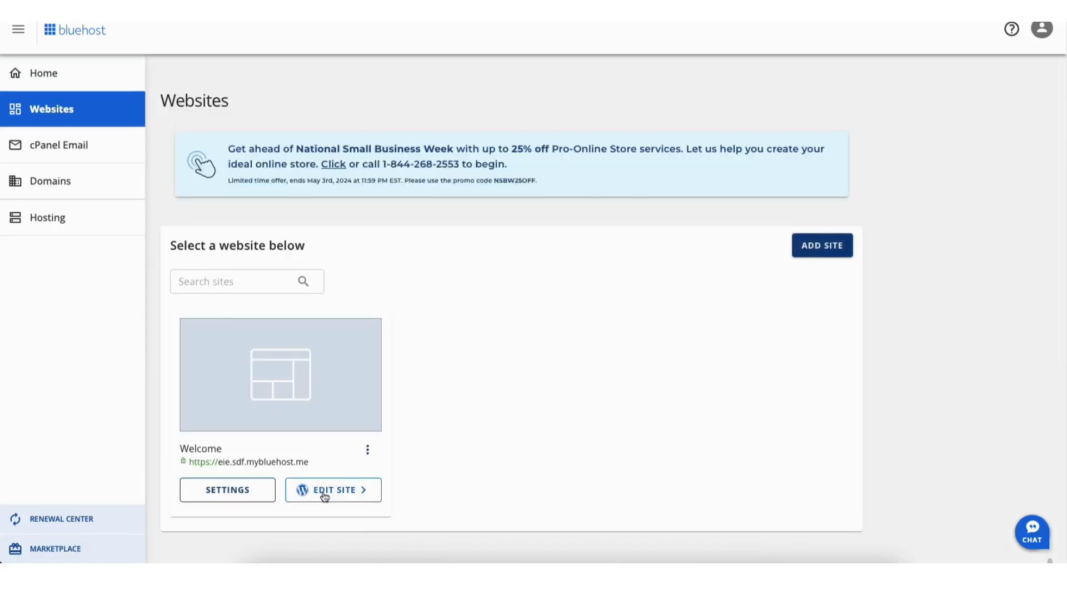
left_click(325, 494)
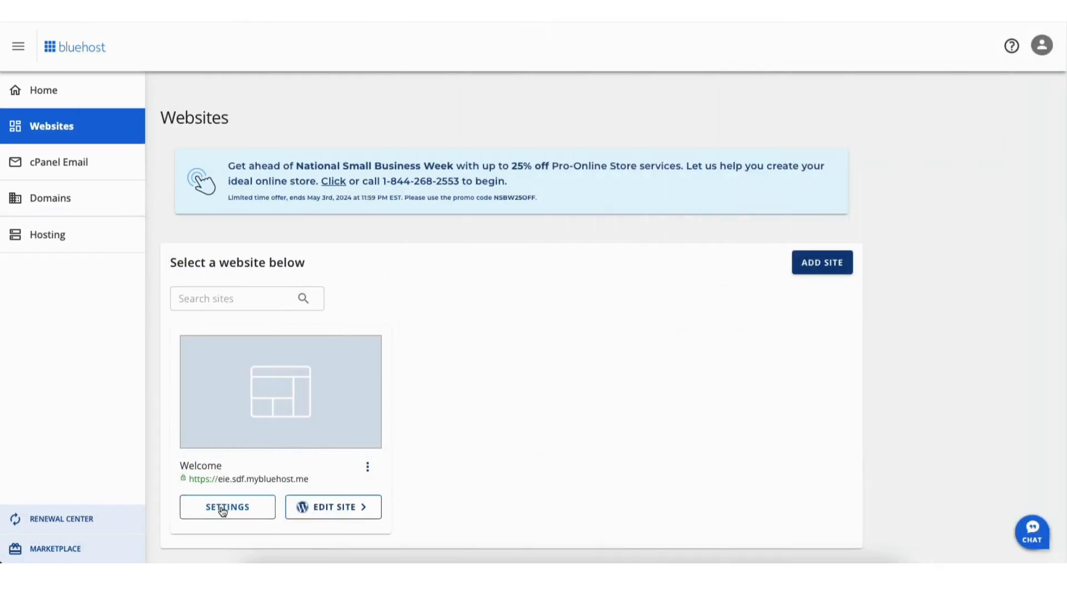
left_click(221, 509)
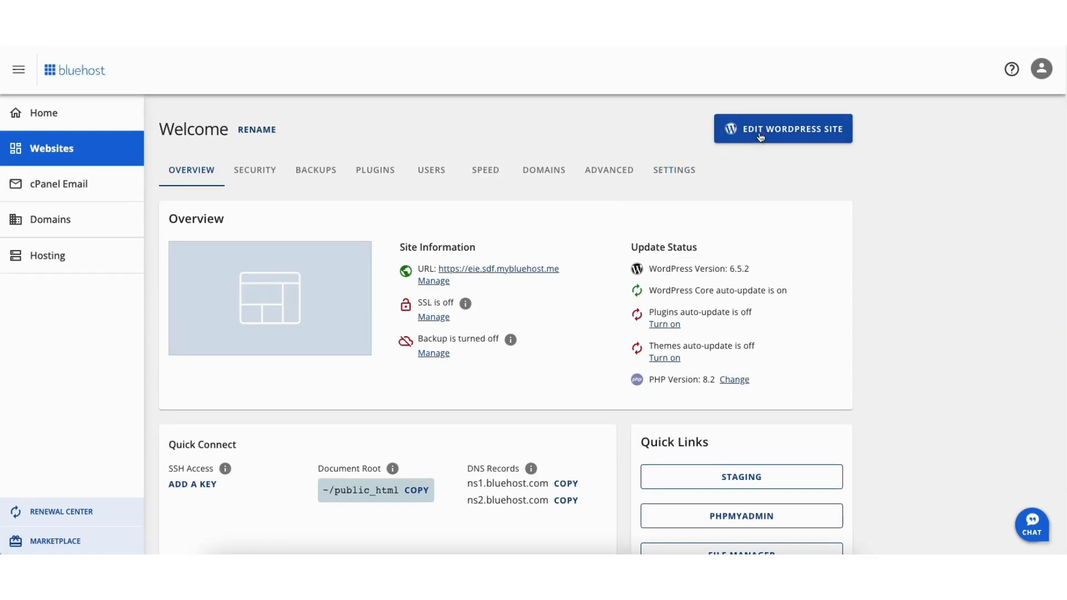
left_click(764, 135)
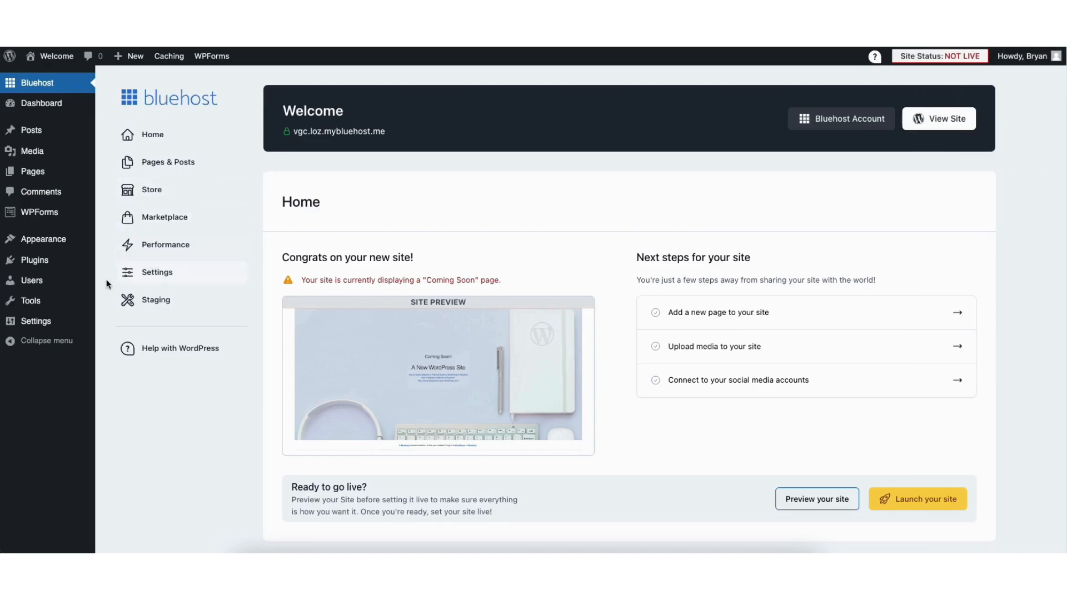
mouse_move(35, 325)
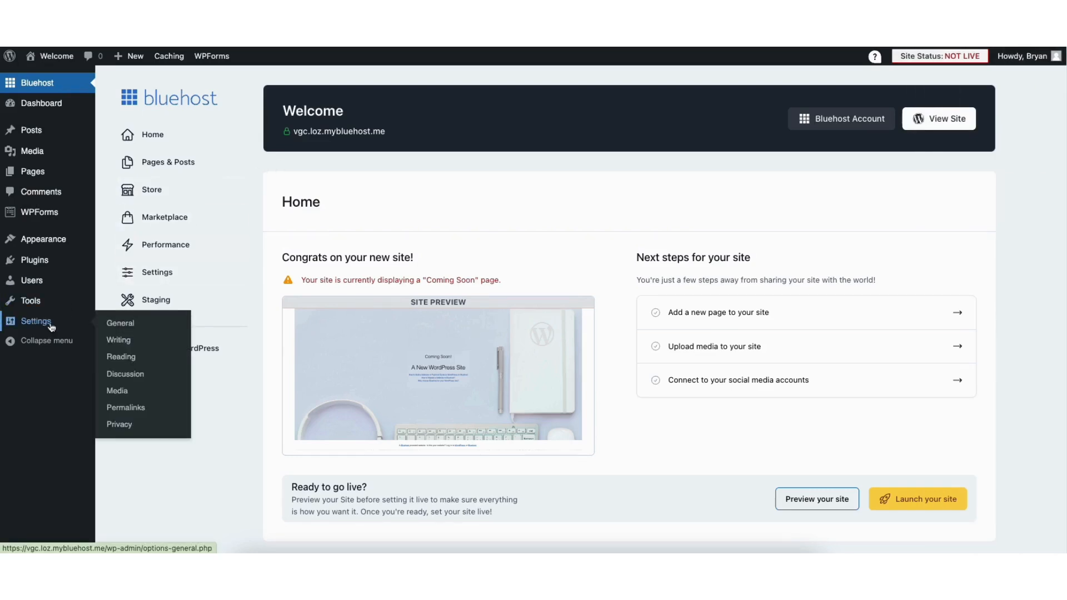
left_click(130, 325)
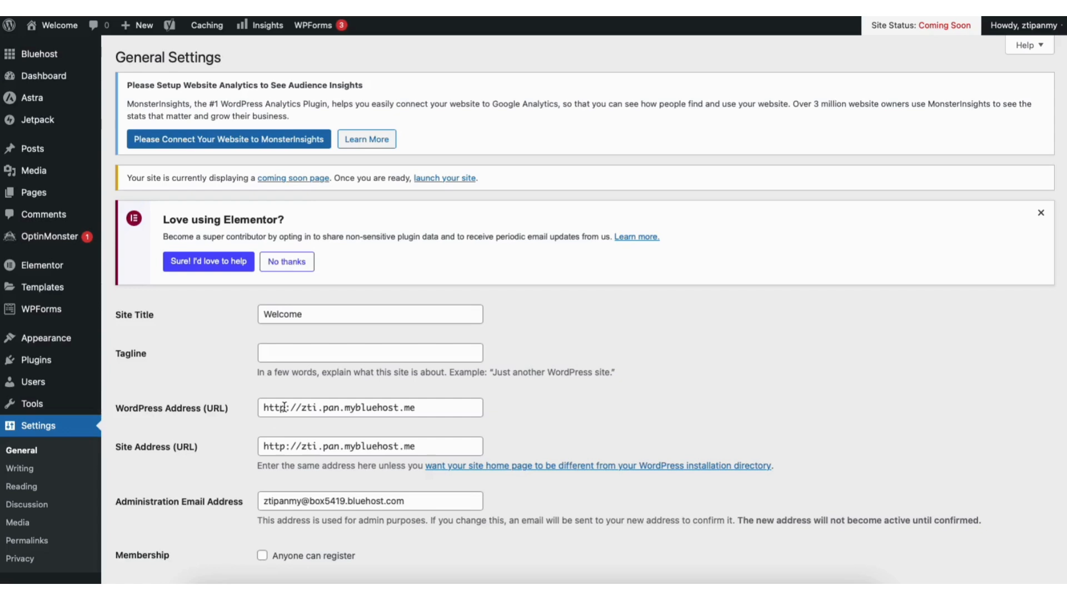
left_click(284, 409)
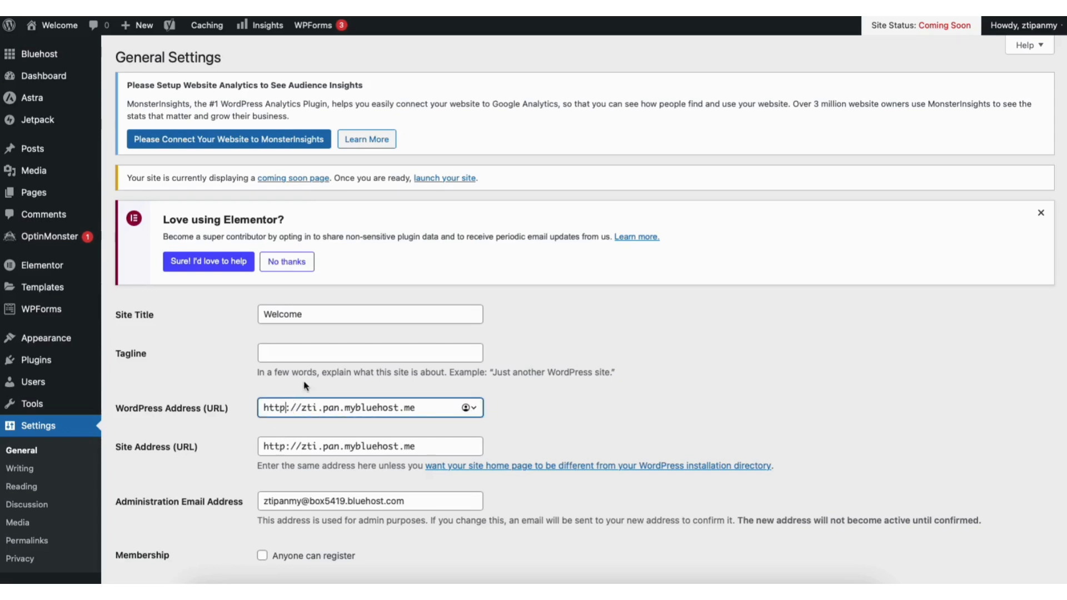
left_click(291, 407)
type("s")
left_click(285, 446)
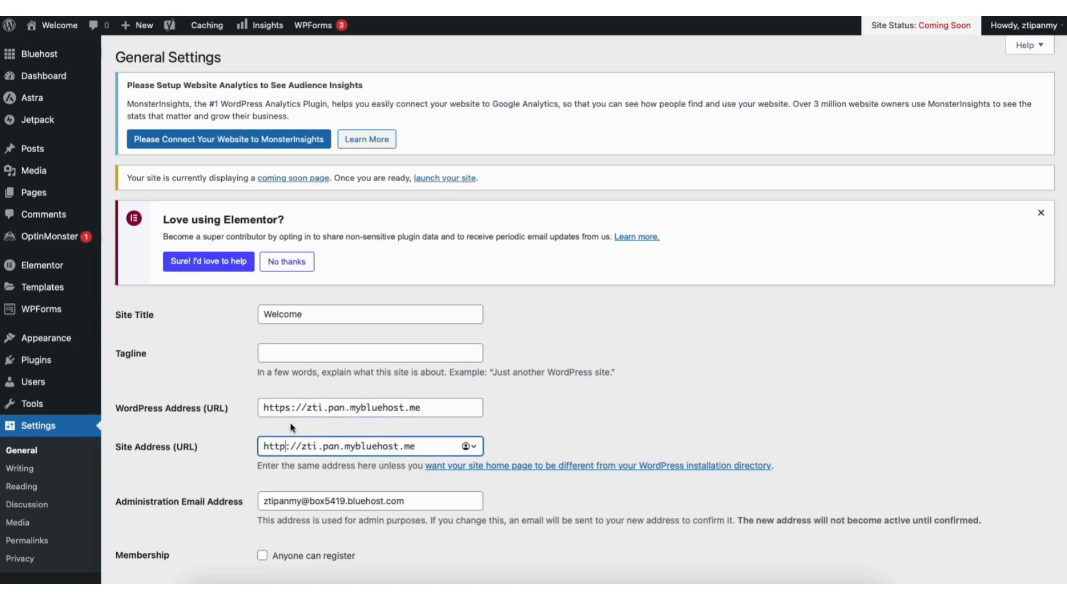
type("s")
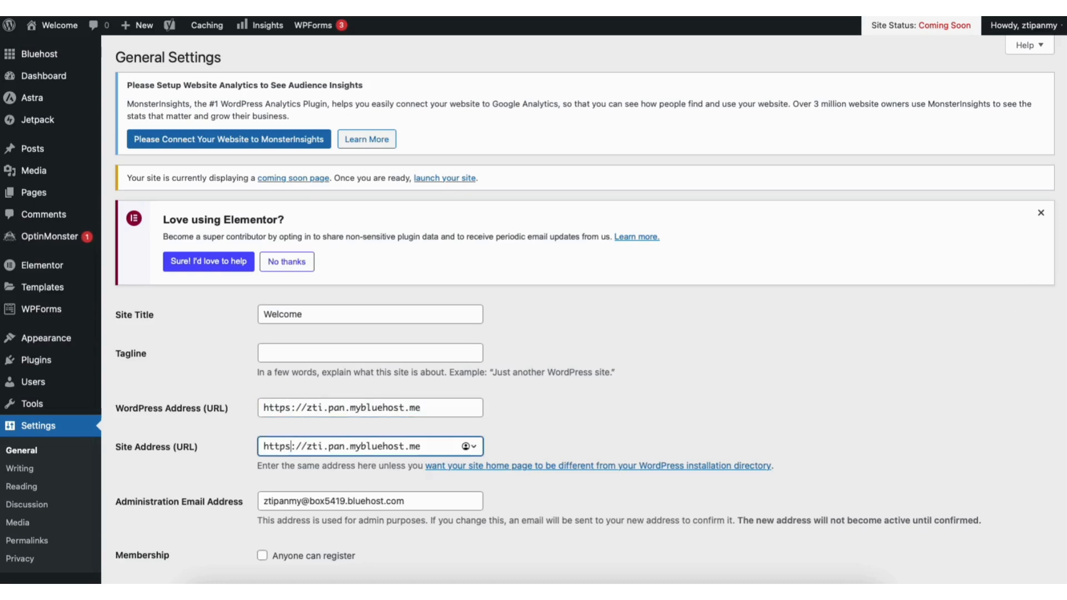
scroll(1039, 264, "down", 15)
left_click(165, 518)
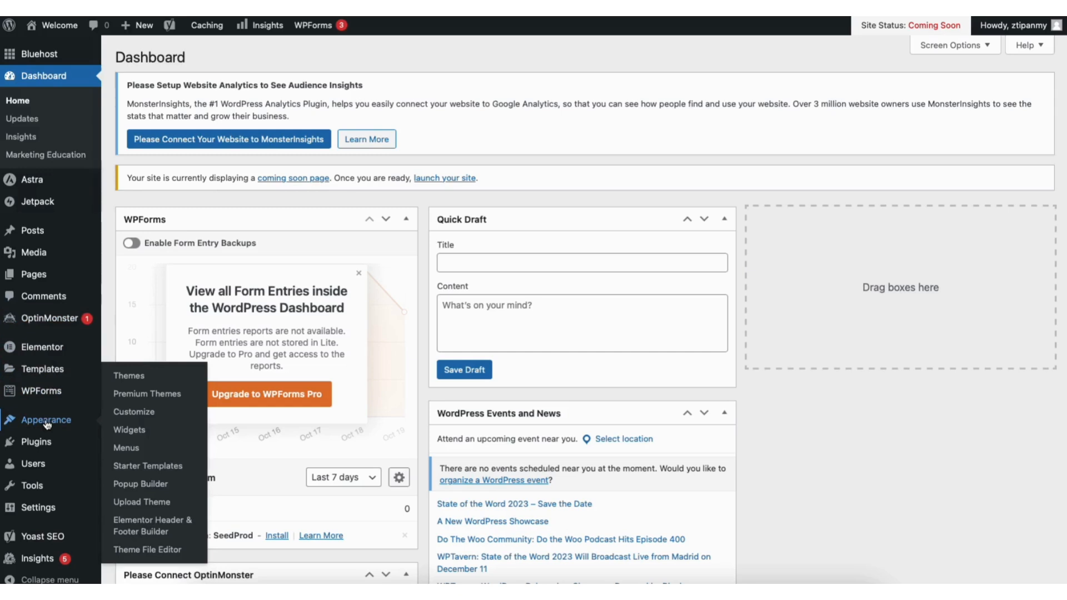
Step: Open the page for adding a new theme and browse the popular themes
left_click(135, 375)
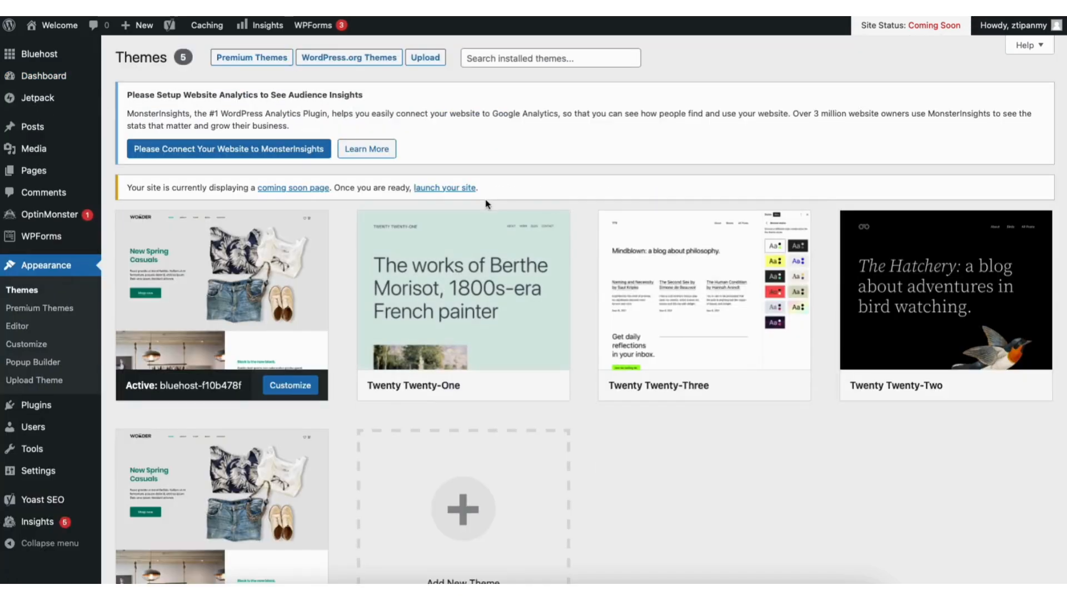
scroll(1062, 256, "down", 3)
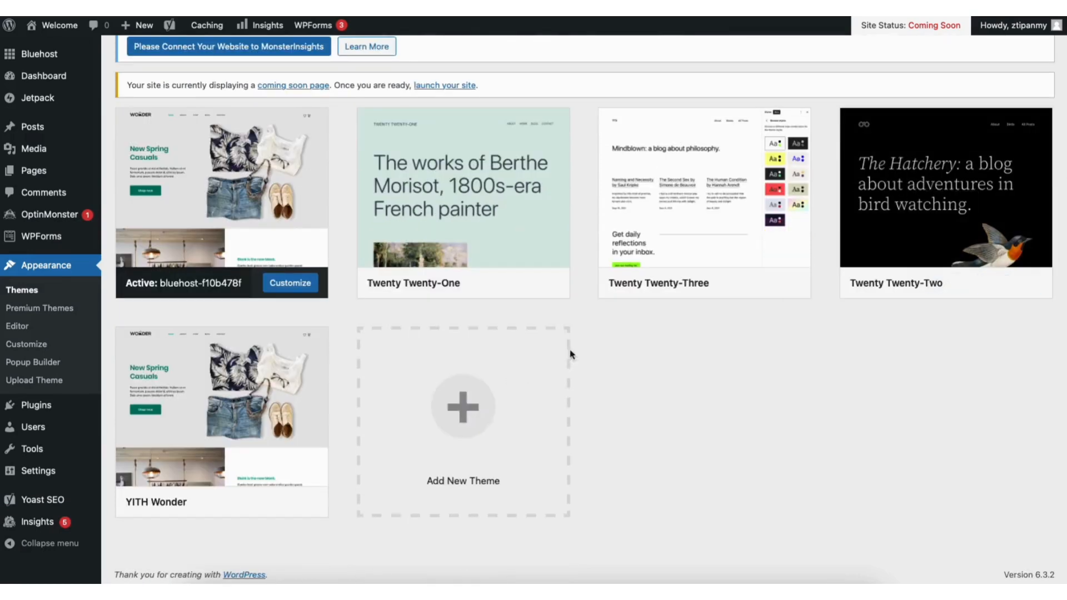
left_click(444, 432)
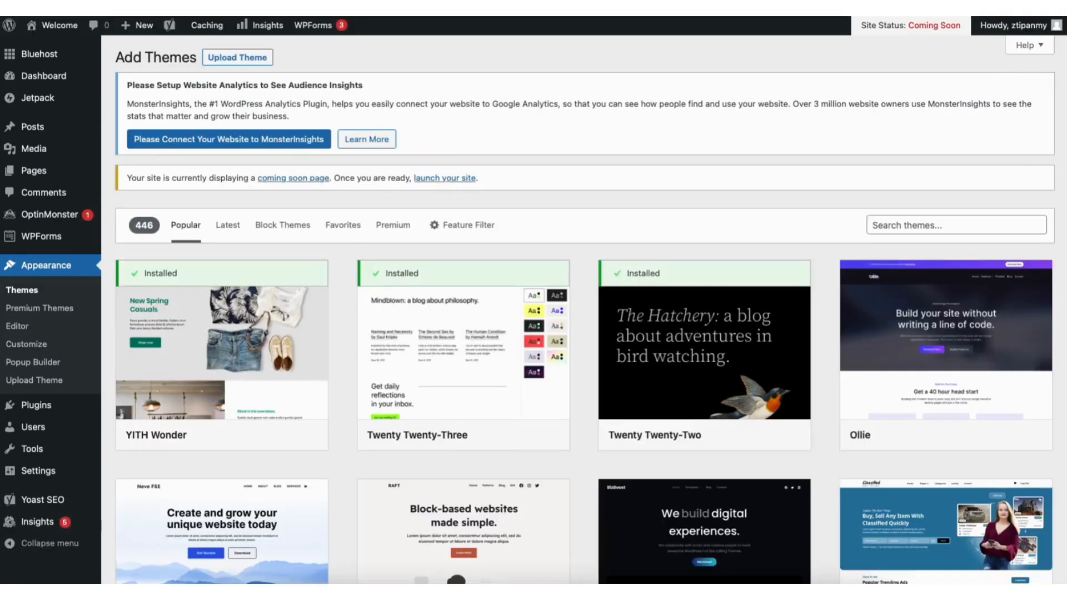
scroll(585, 311, "down", 8)
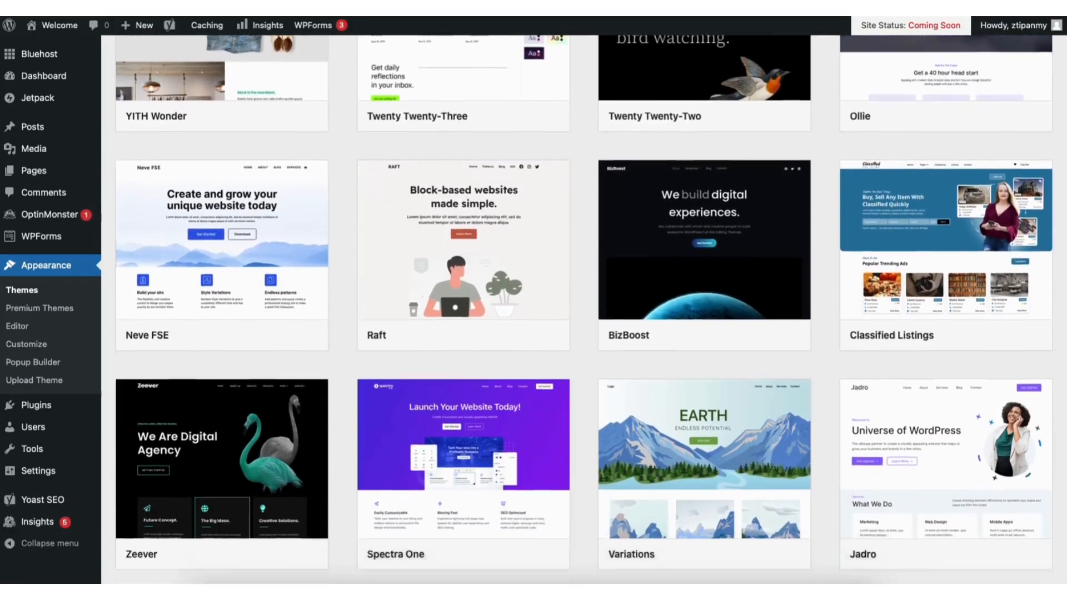
scroll(585, 311, "down", 9)
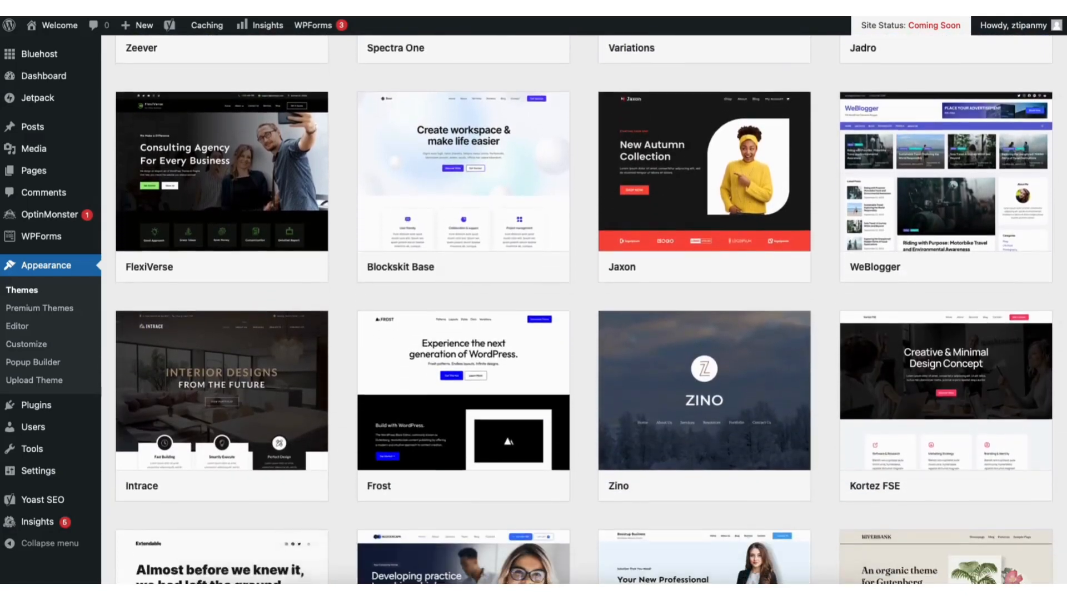
scroll(585, 311, "down", 8)
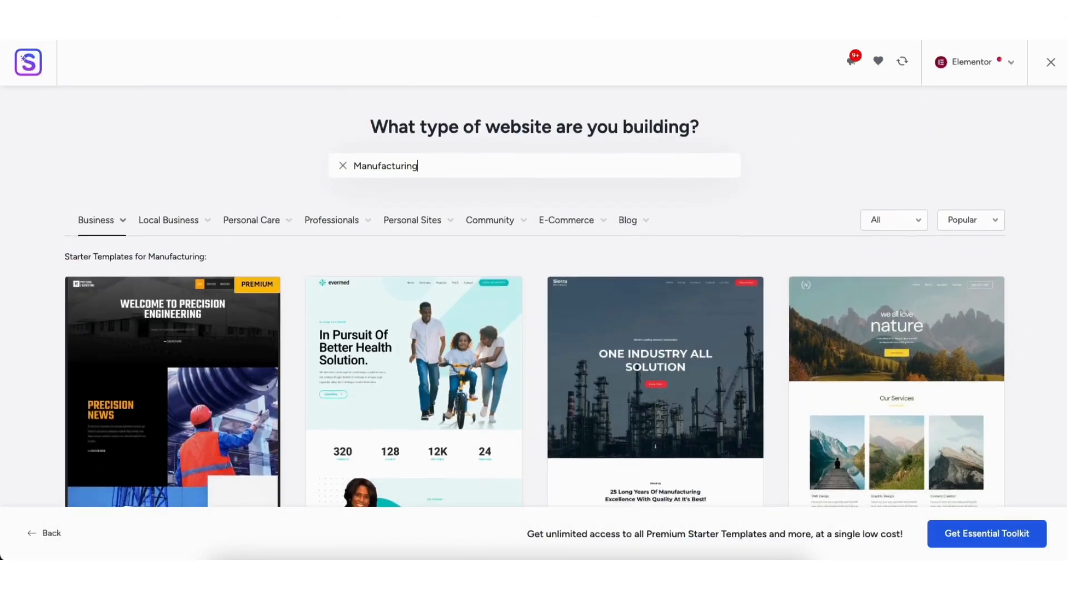
Step: Browse the starter templates for Manufacturing and continue the industry home page's main heading as "manufacturing dem"
scroll(535, 297, "down", 8)
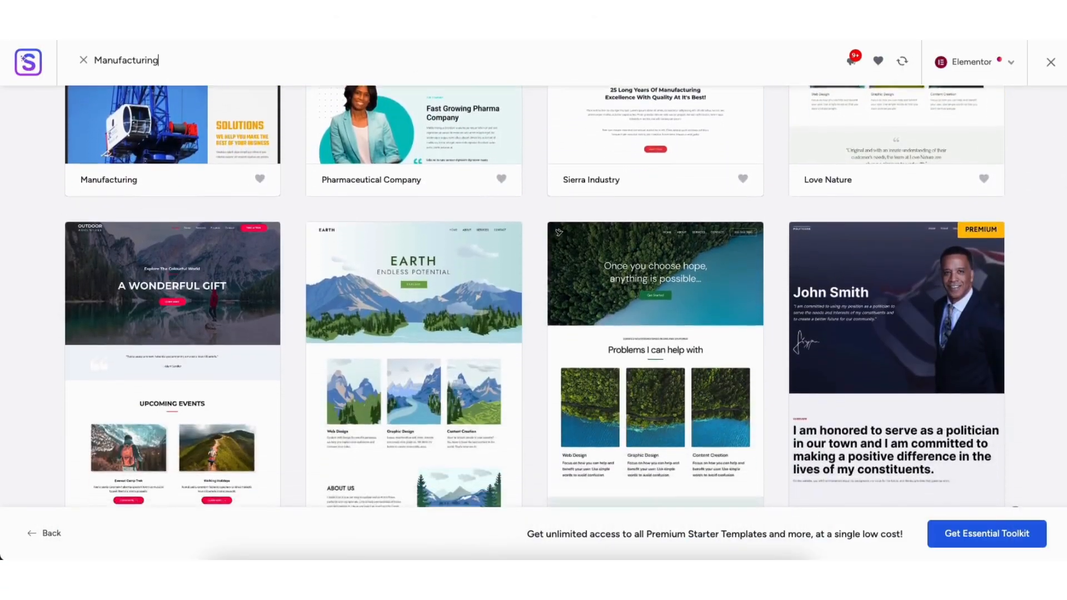
scroll(559, 233, "down", 2)
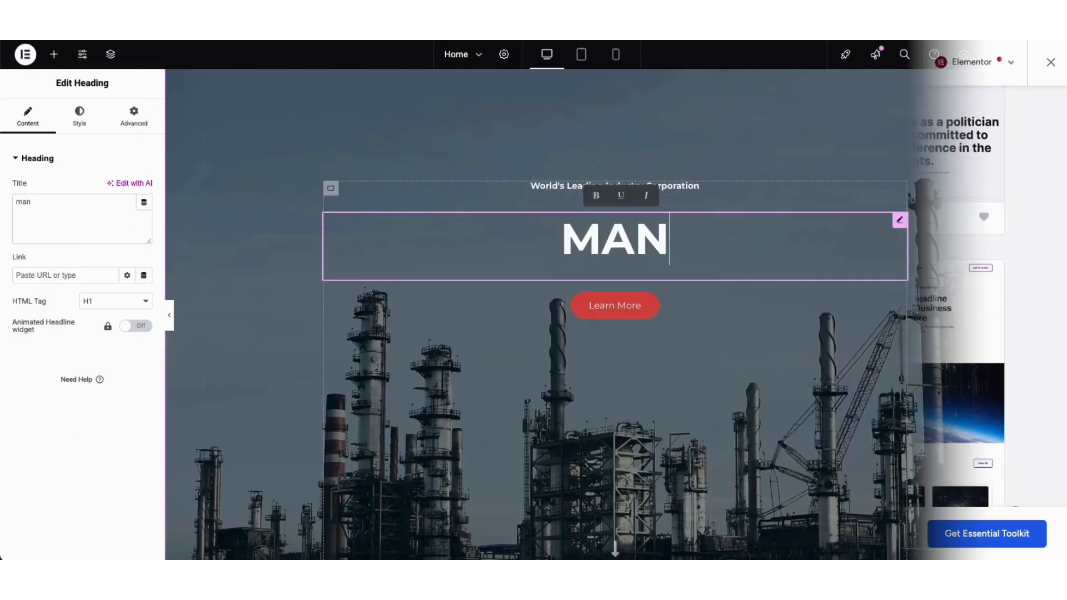
type("ufacturing dem")
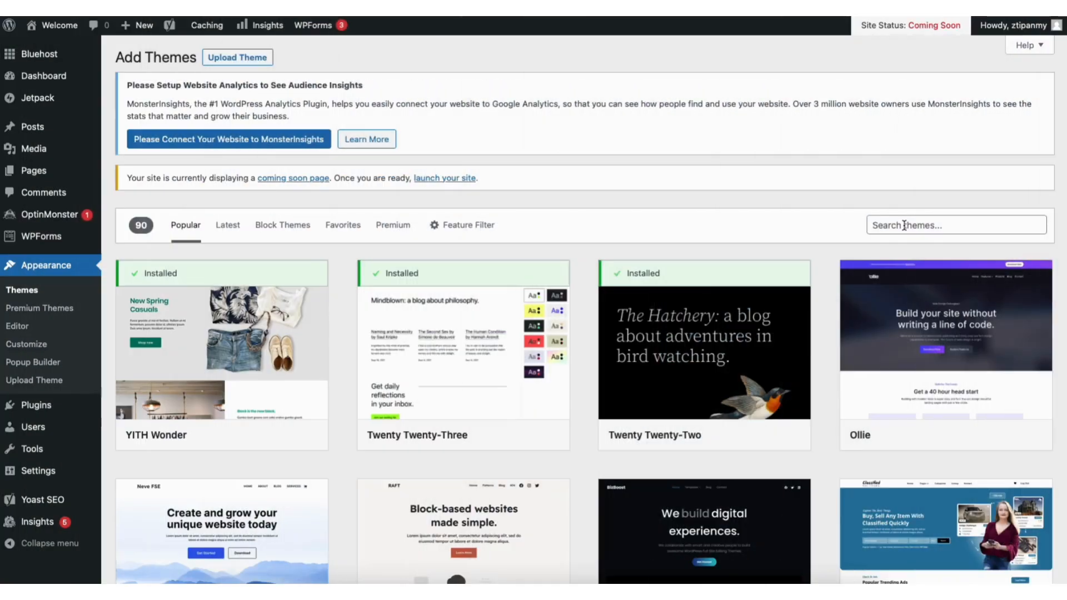
Step: Search the theme directory for "astra" and install and activate the Astra theme
left_click(956, 225)
type("astra")
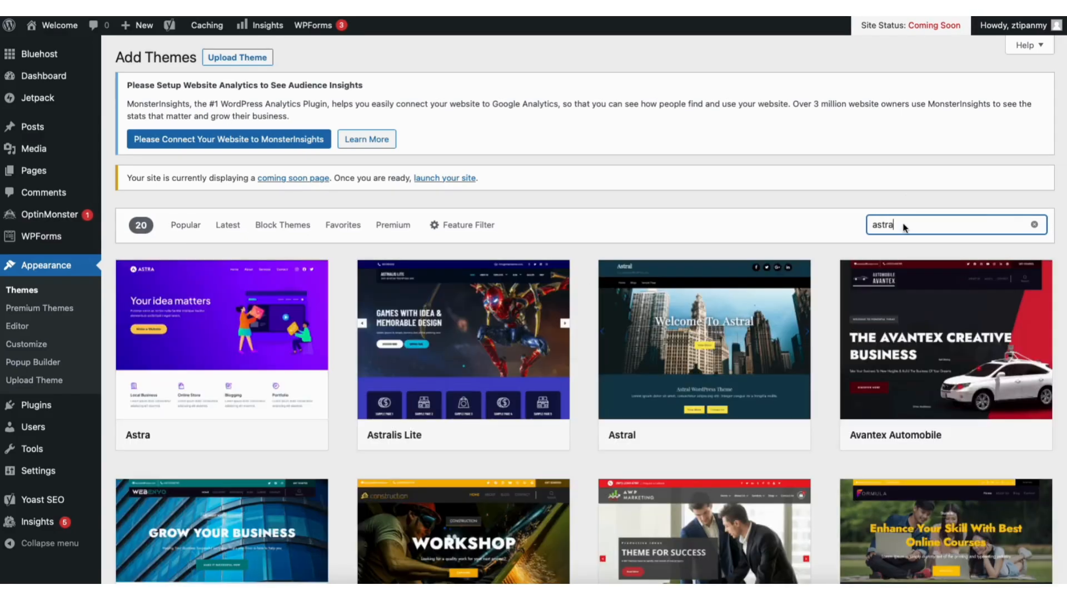
left_click(247, 434)
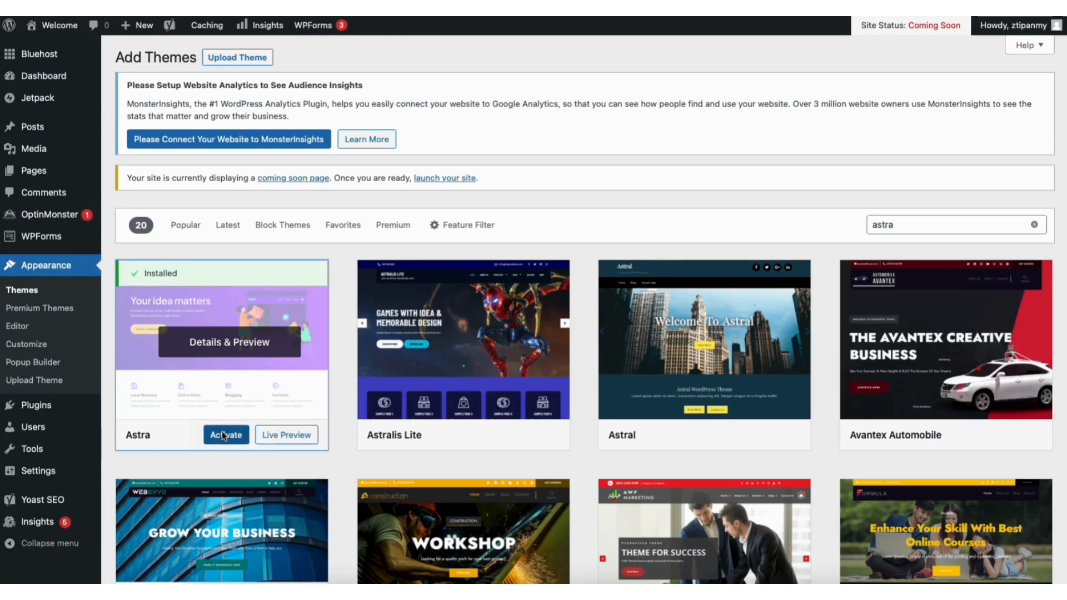
left_click(222, 435)
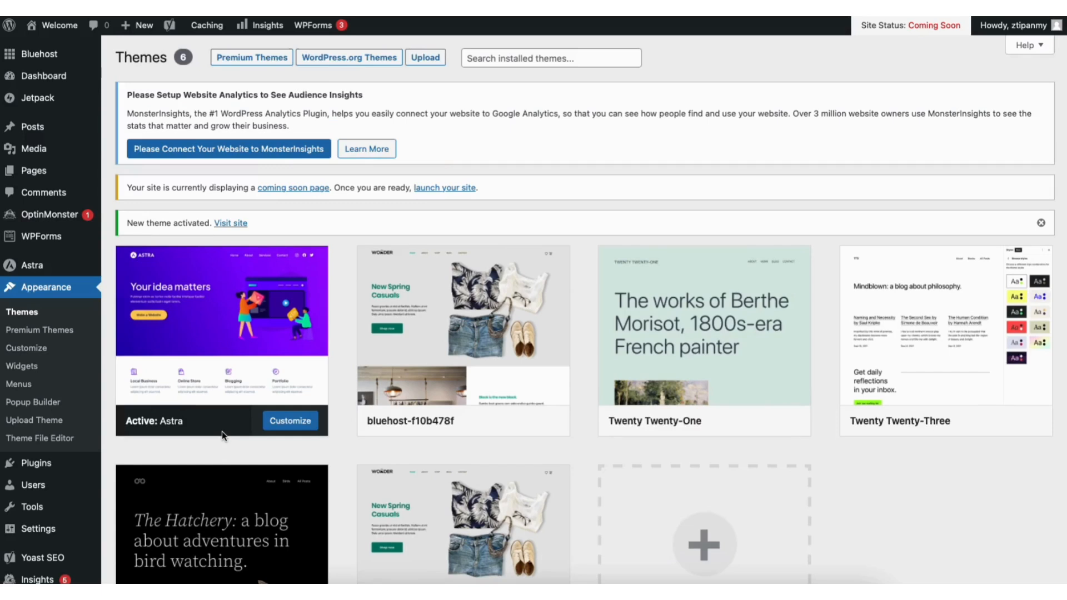
Step: Search the plugin directory for "starter templates" and install and activate the Starter Templates plugin by Brainstorm Force
mouse_move(37, 465)
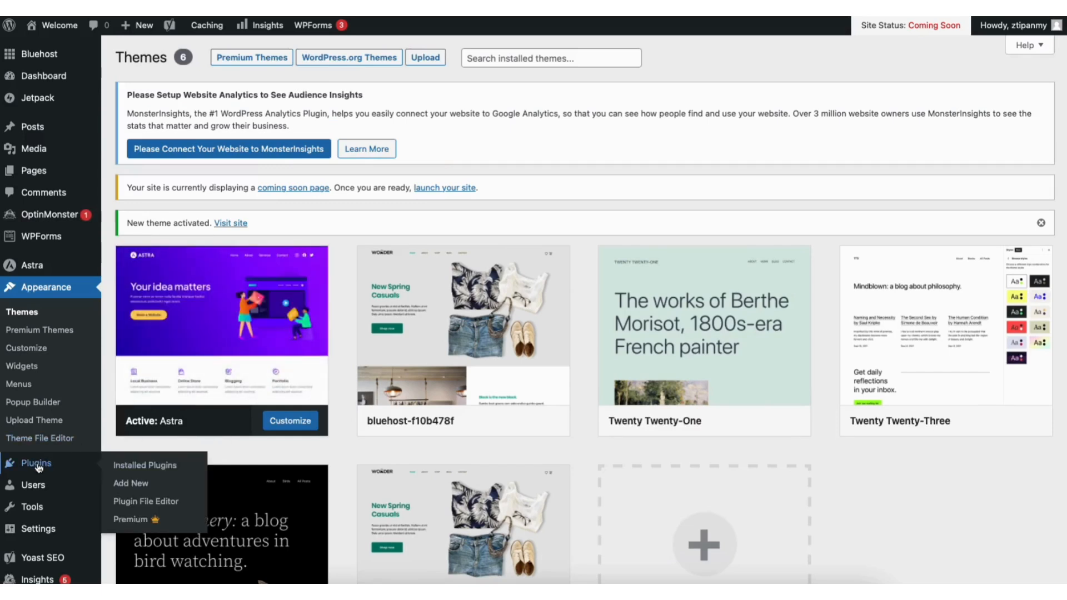
left_click(133, 482)
left_click(909, 216)
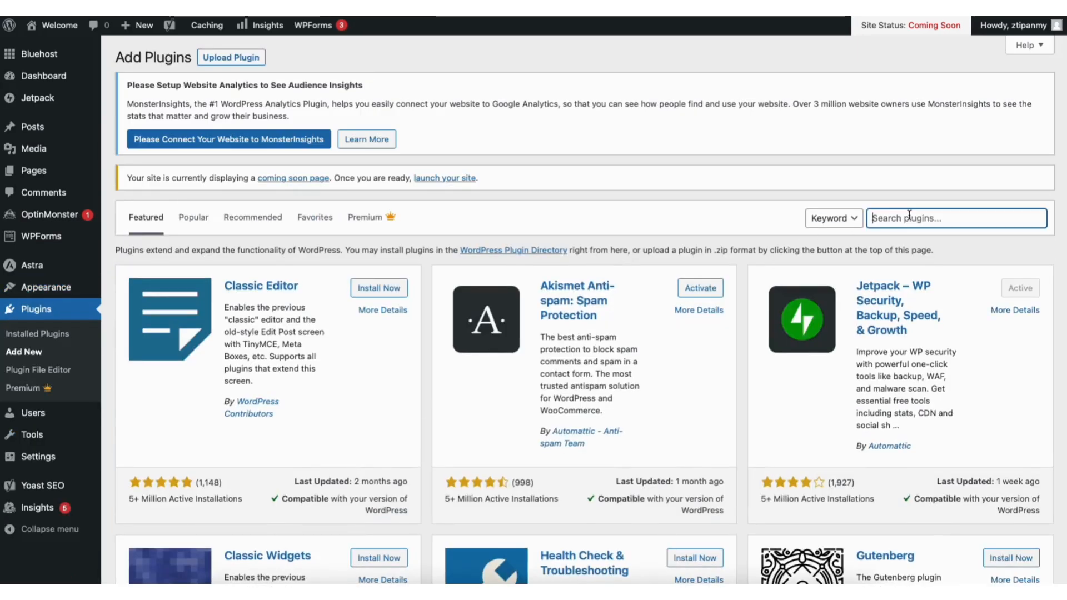
type("starter templates")
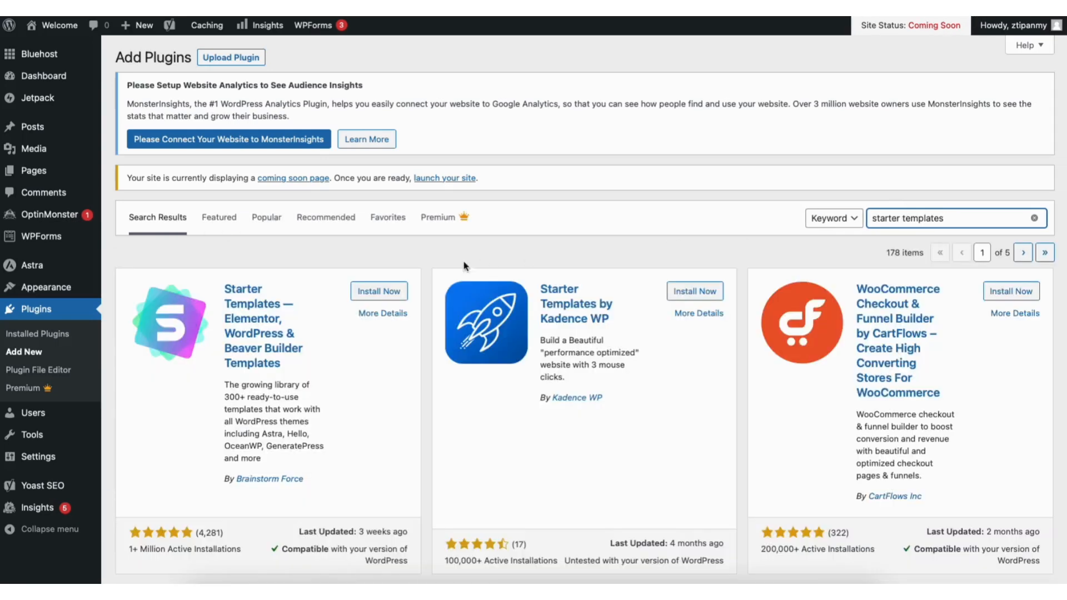
left_click(372, 293)
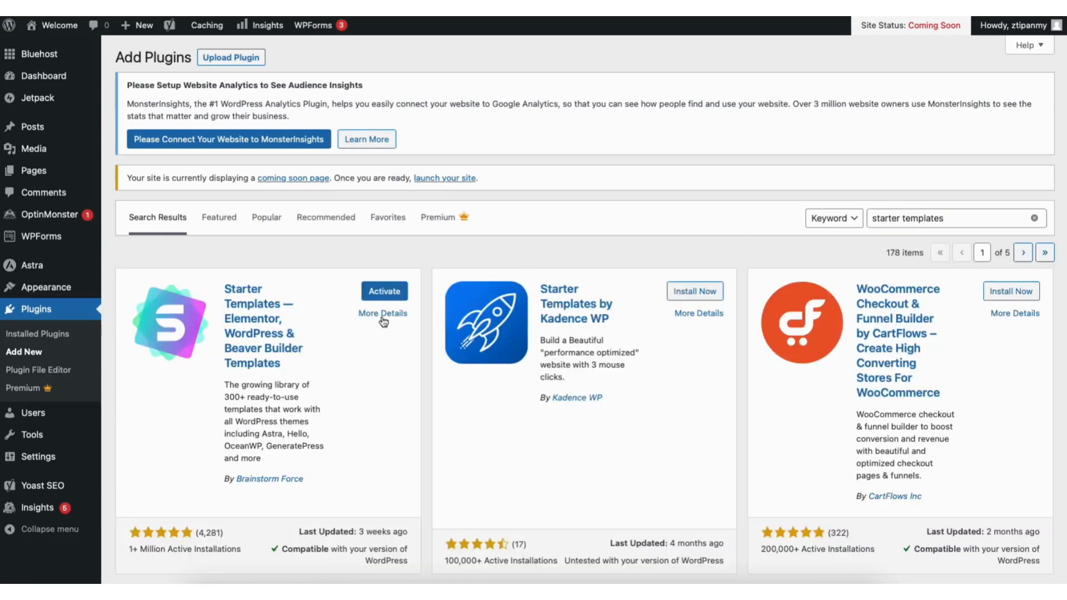
left_click(375, 289)
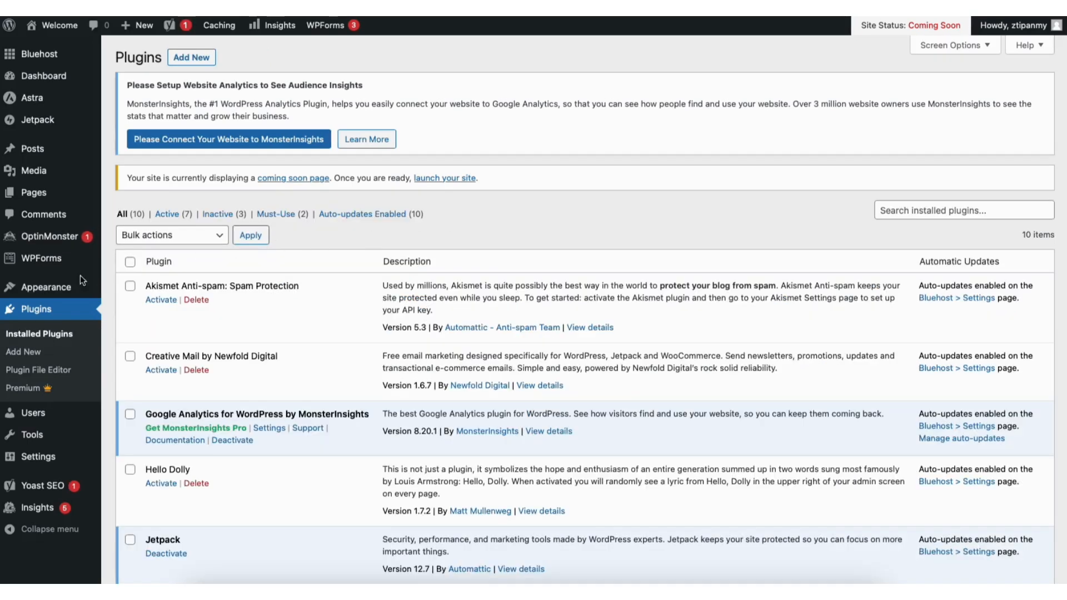
Step: Open the Starter Templates library and switch its page builder from Block Editor to Elementor
mouse_move(56, 289)
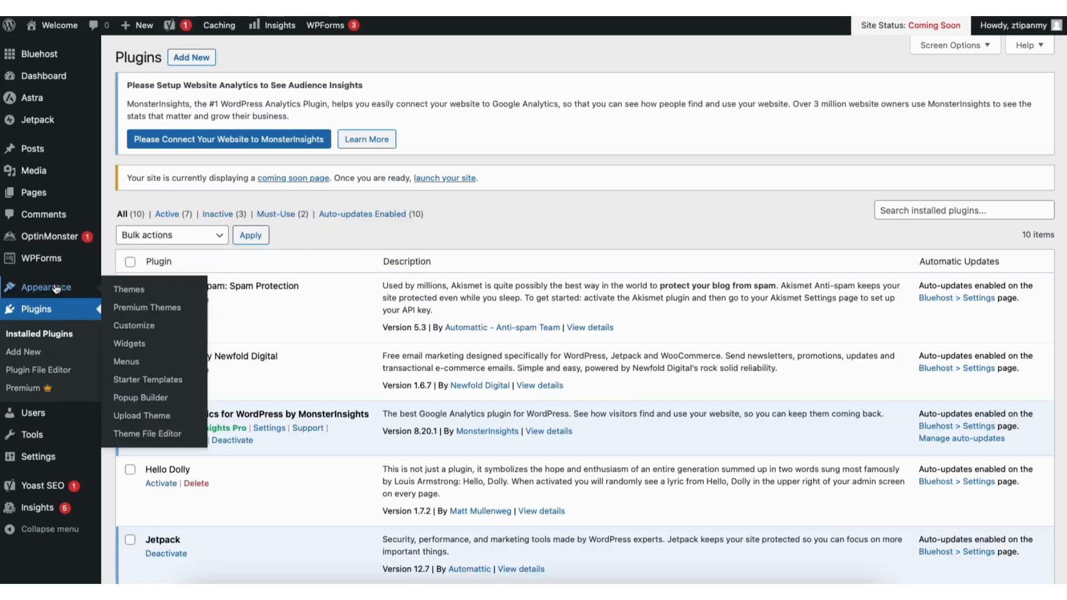
left_click(138, 383)
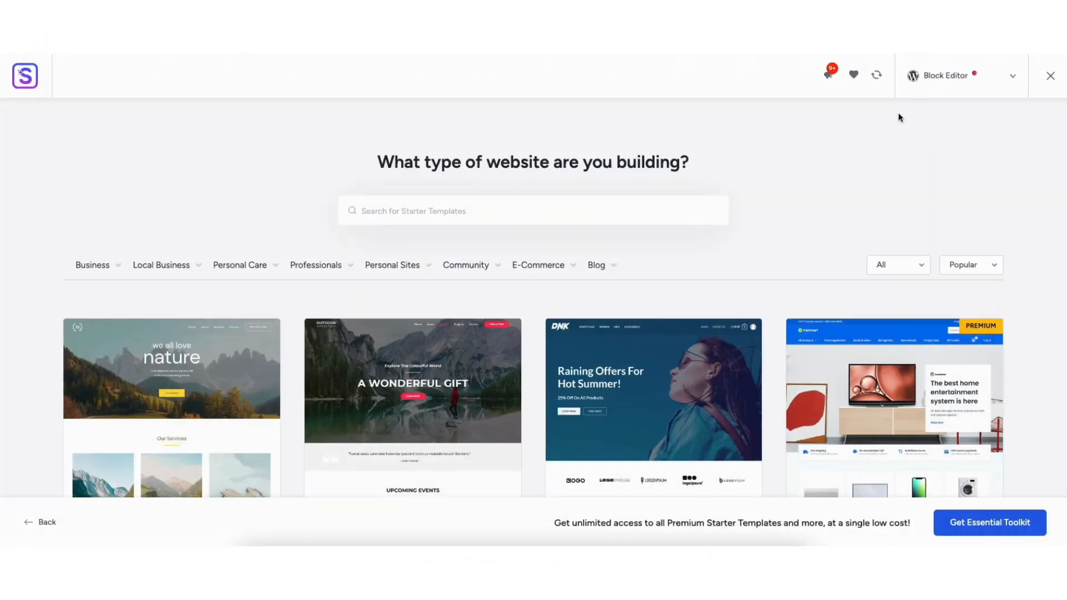
left_click(941, 80)
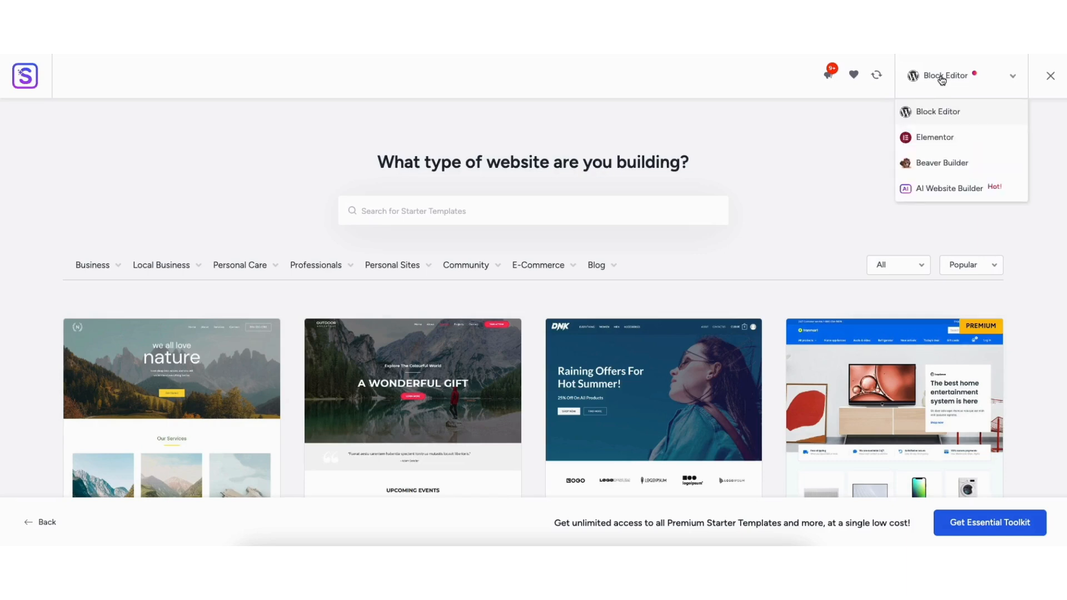
left_click(925, 138)
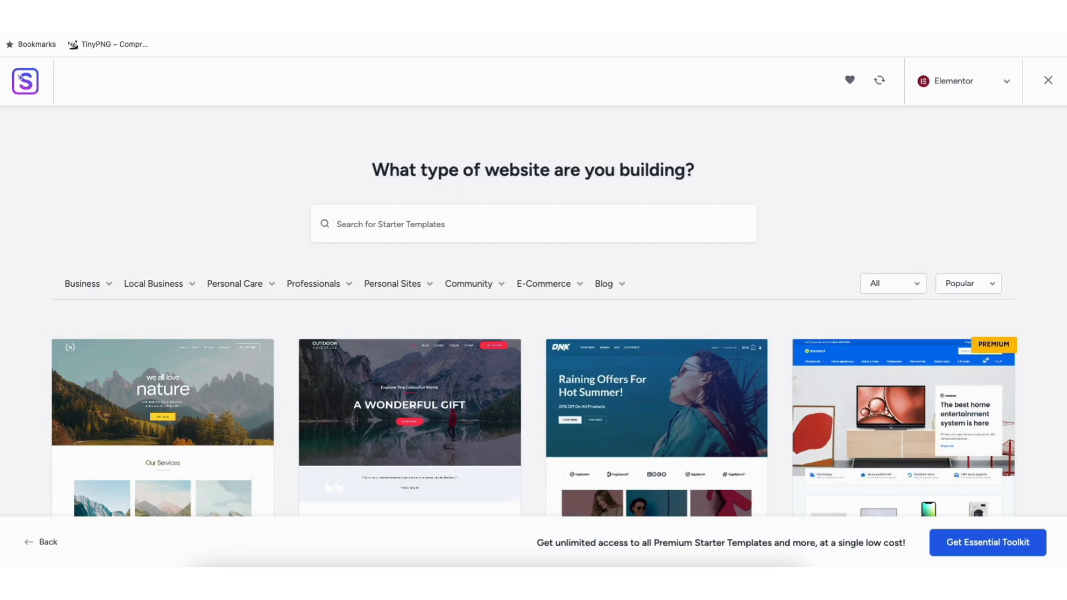
Step: Browse the Elementor starter templates and their category lists, preview the Love Nature template and close the preview
scroll(534, 311, "down", 8)
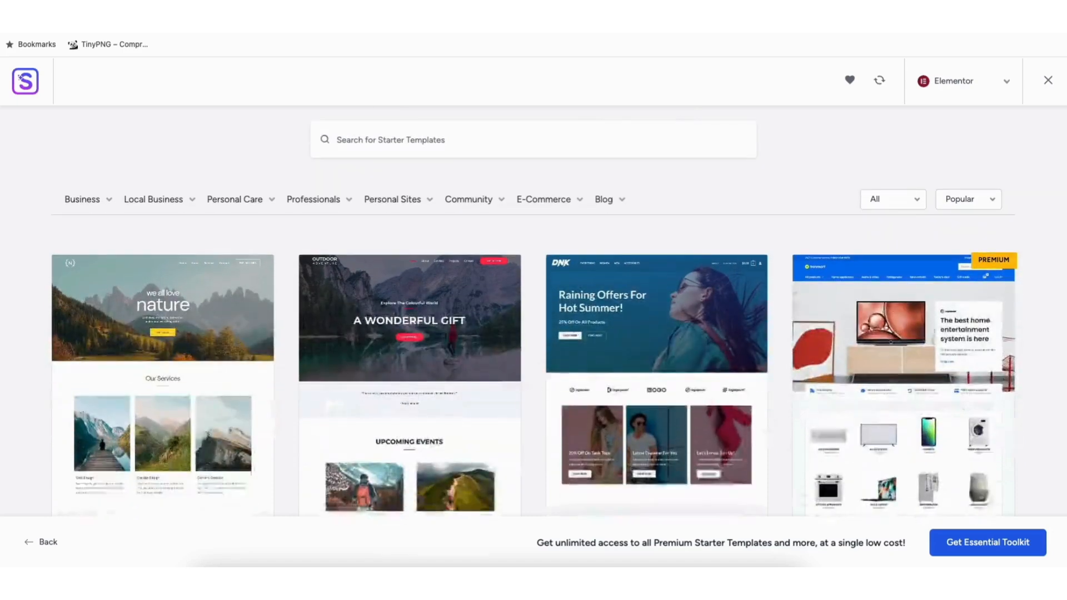
scroll(115, 482, "down", 10)
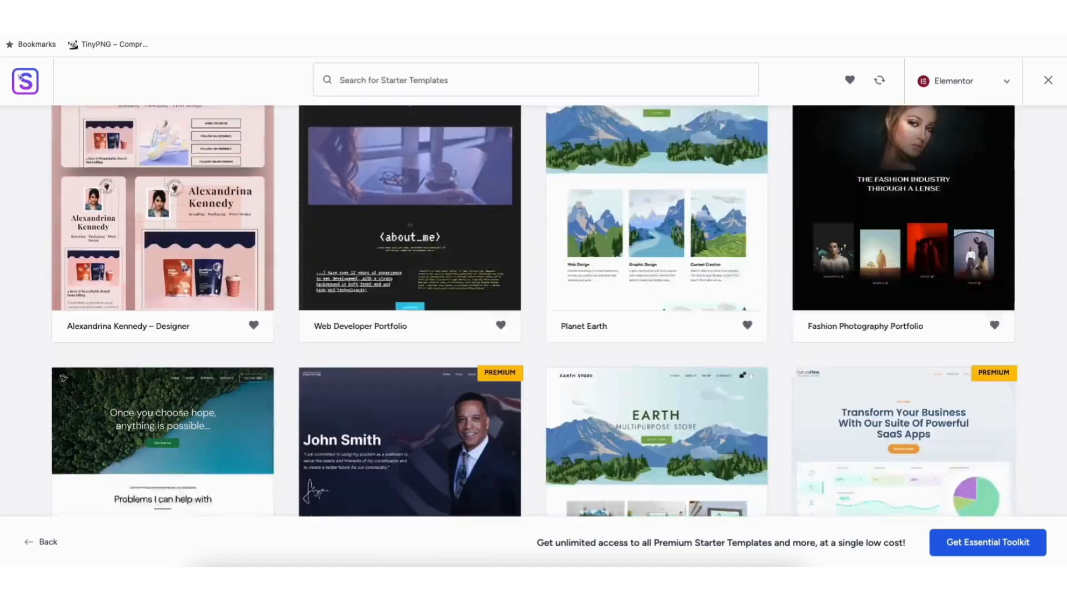
scroll(533, 311, "down", 6)
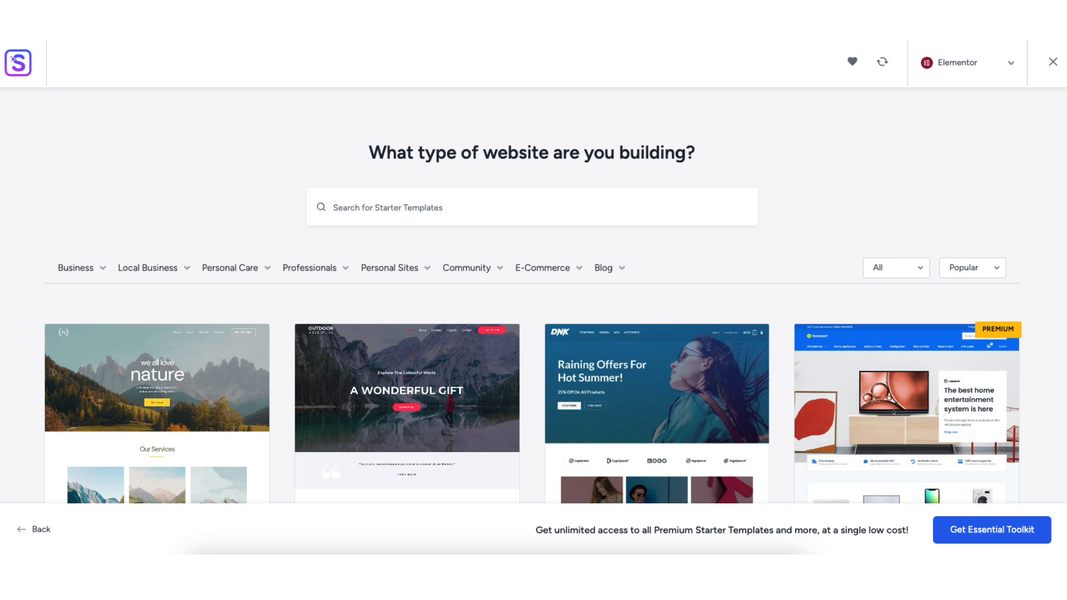
mouse_move(129, 272)
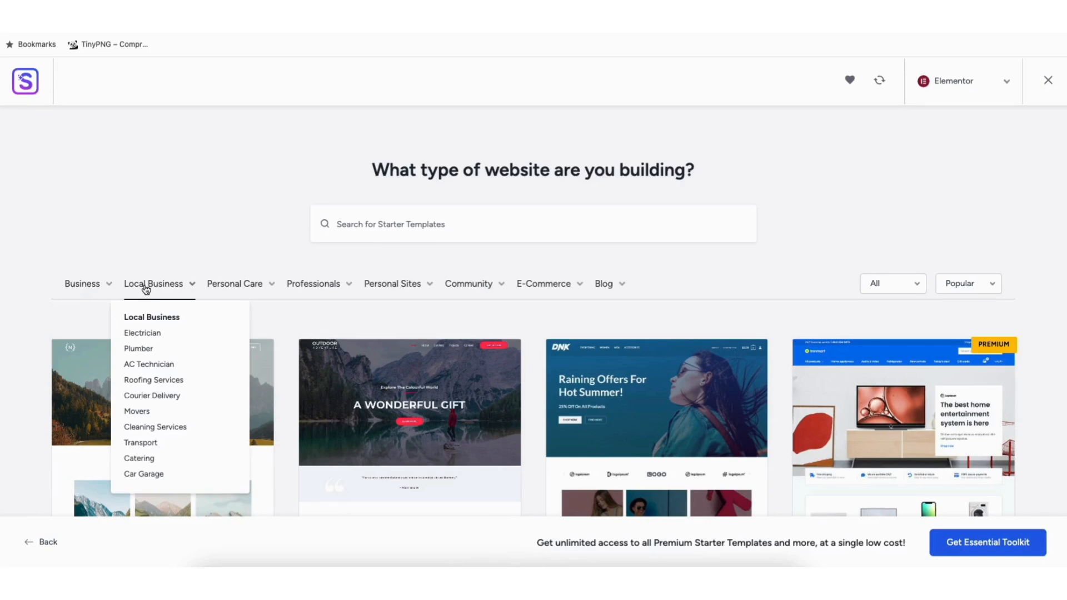
mouse_move(321, 289)
mouse_move(382, 290)
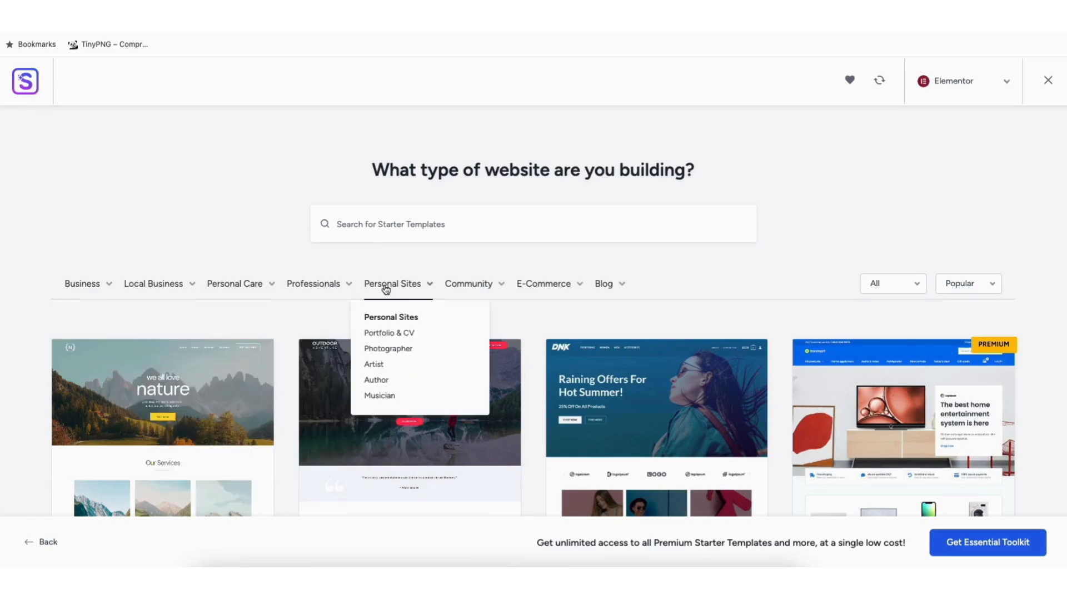
left_click(155, 410)
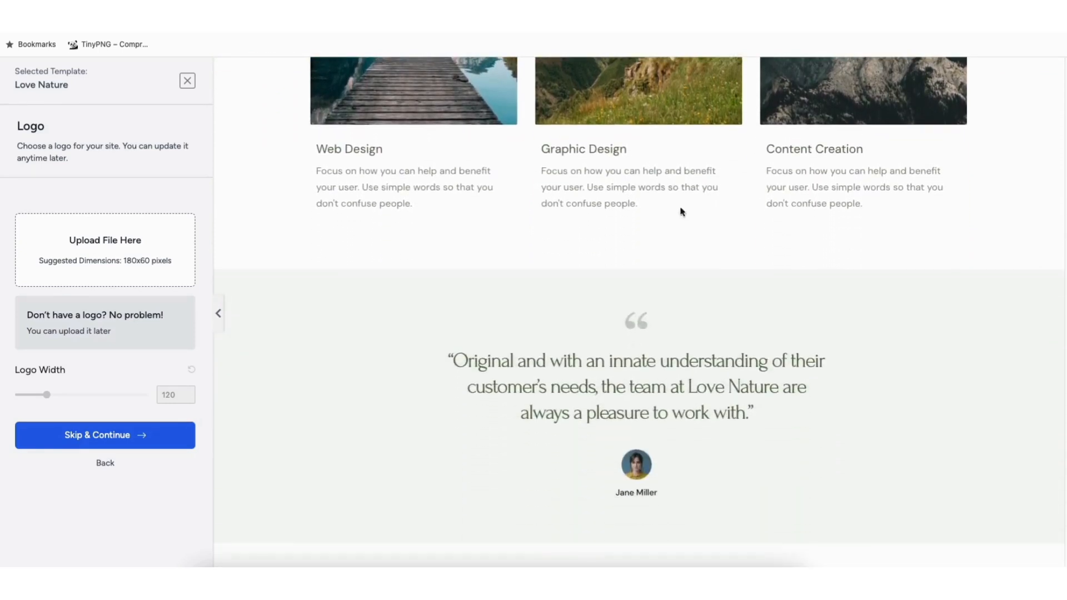
left_click(187, 81)
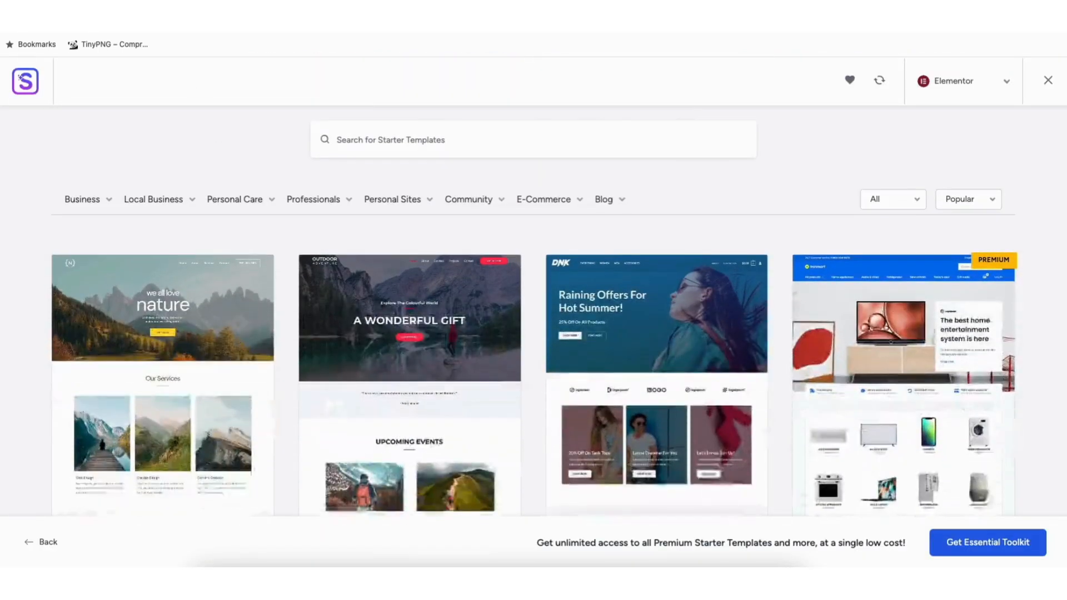
Step: Look through the full gallery of popular Elementor starter templates to compare the free and premium designs
scroll(533, 311, "down", 2)
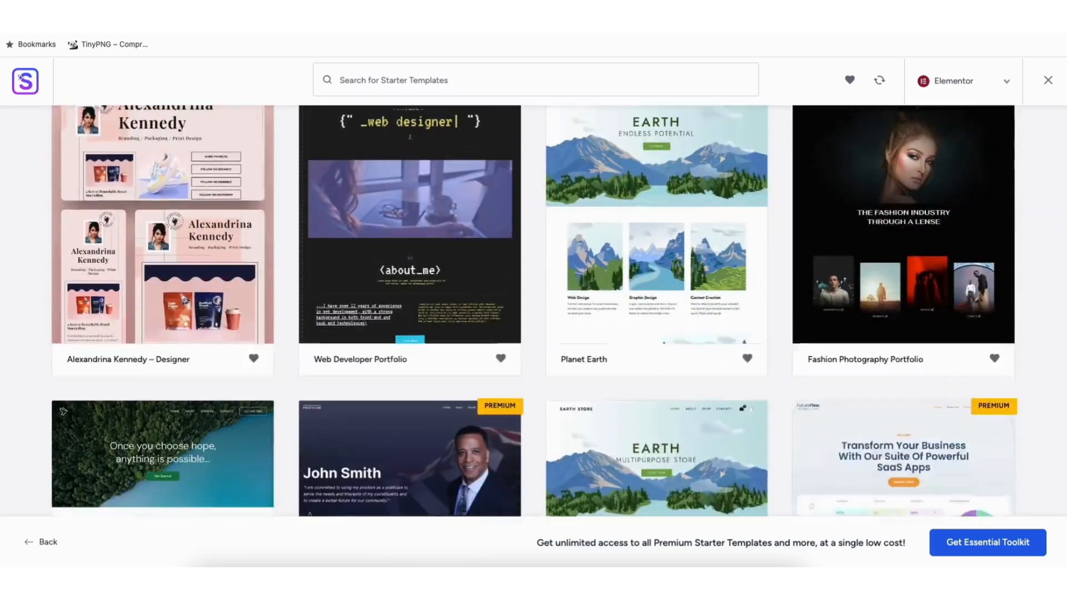
scroll(533, 311, "down", 8)
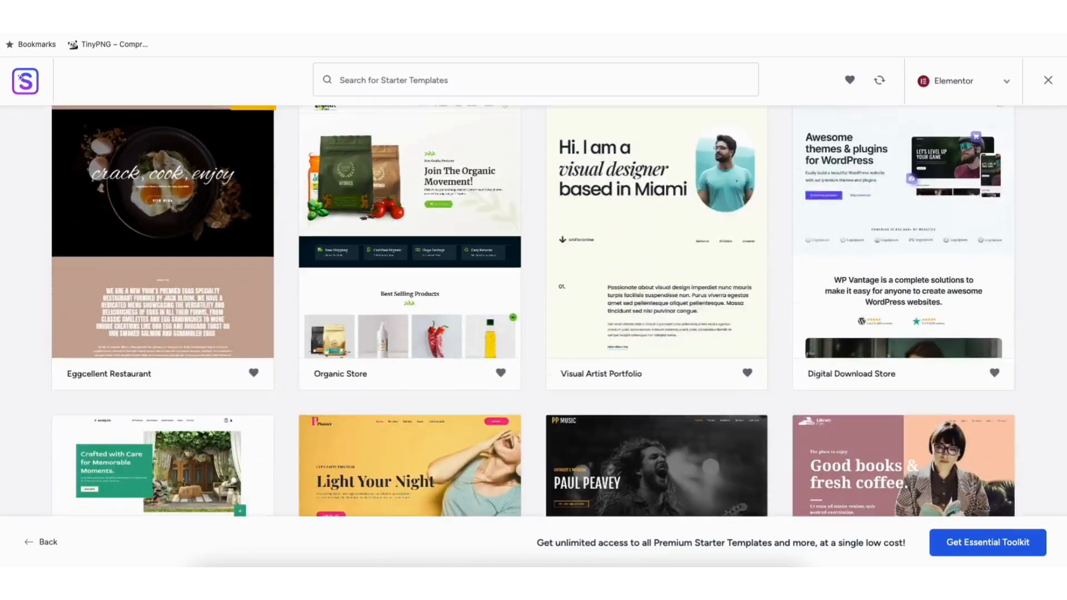
scroll(533, 312, "down", 7)
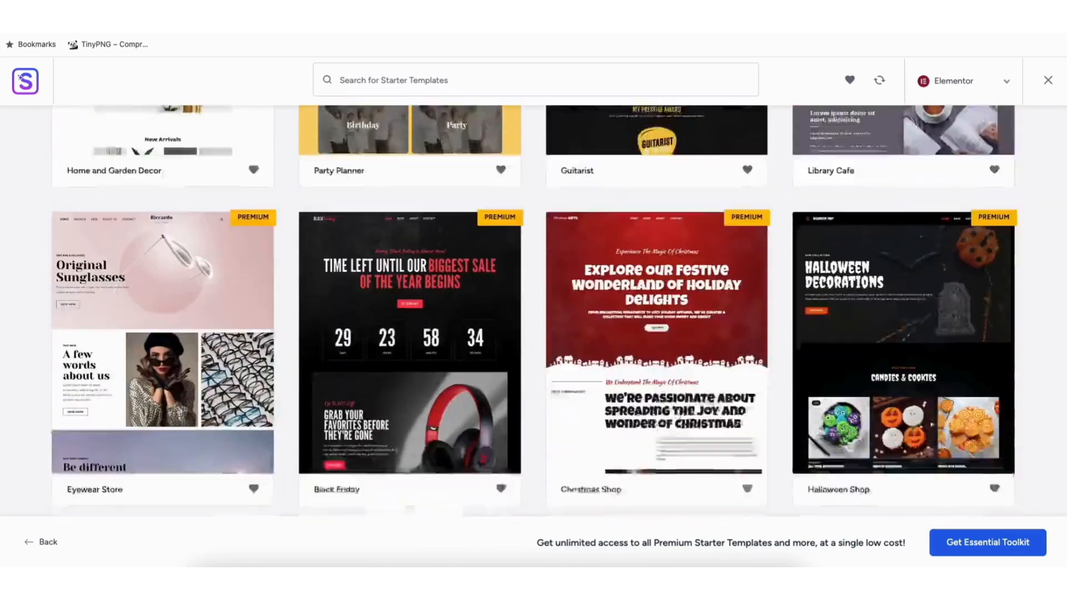
scroll(533, 312, "down", 7)
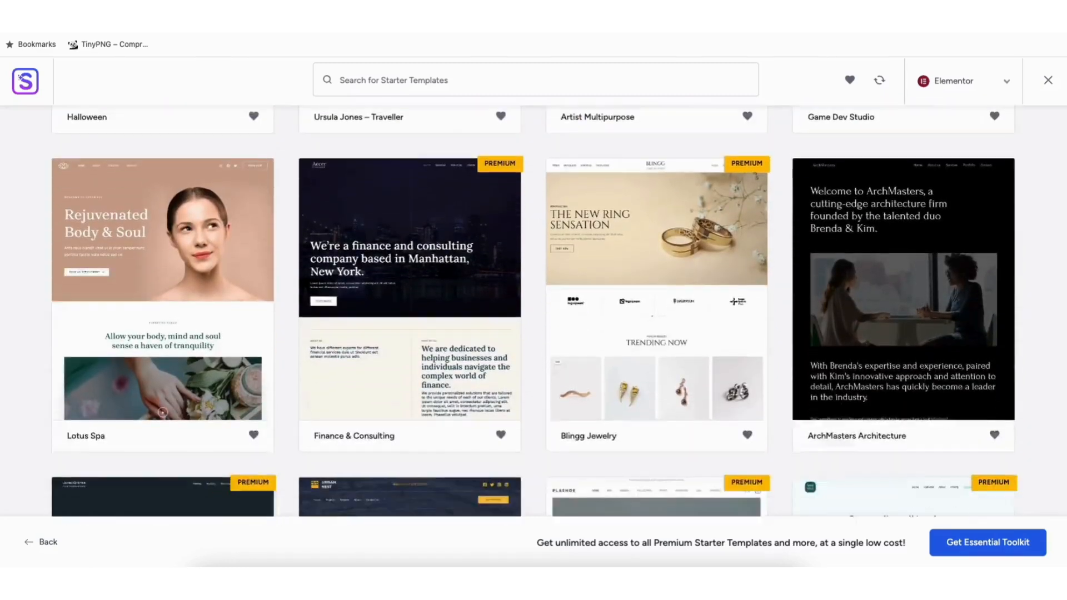
scroll(533, 311, "down", 10)
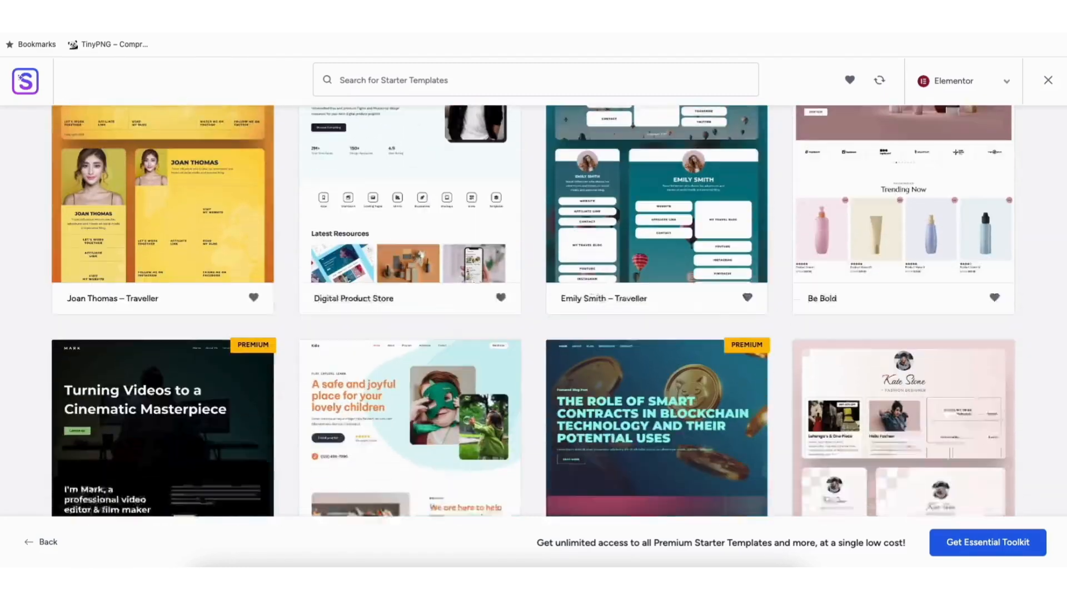
scroll(534, 311, "down", 7)
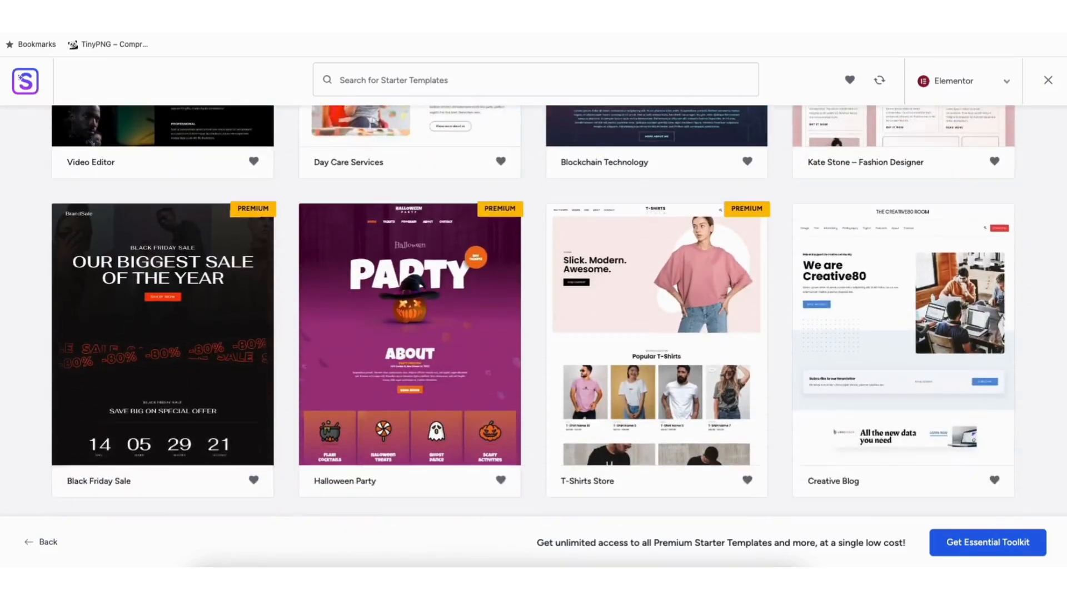
scroll(533, 311, "down", 8)
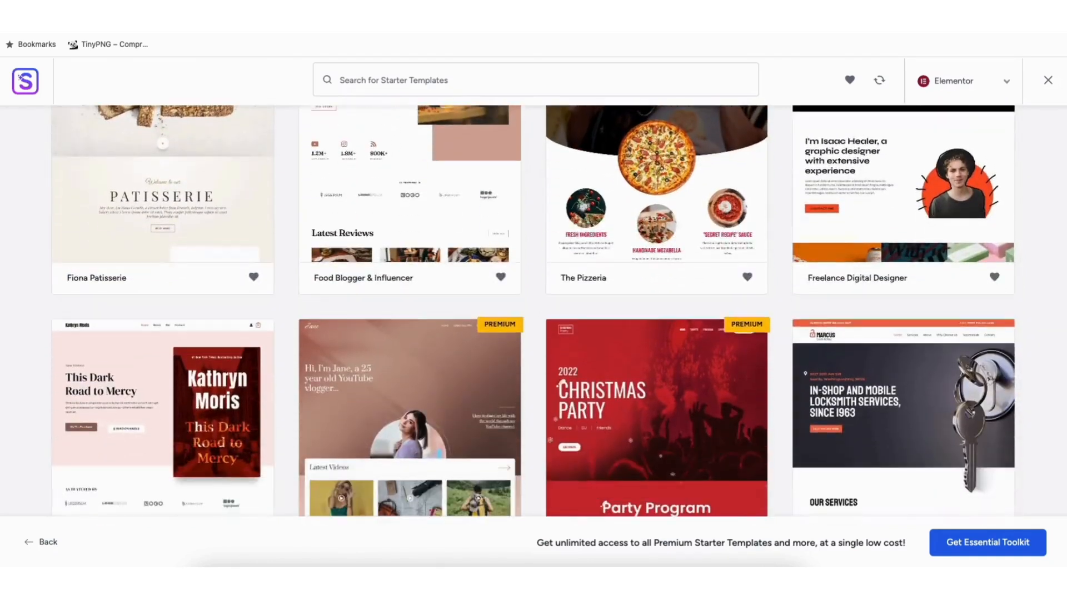
scroll(533, 311, "down", 8)
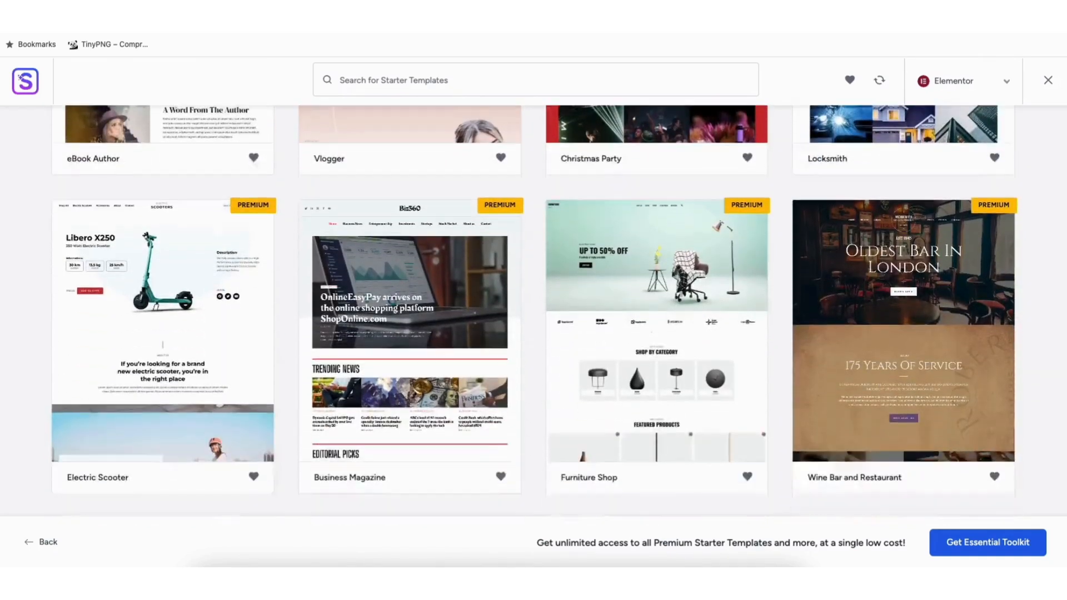
scroll(533, 312, "down", 6)
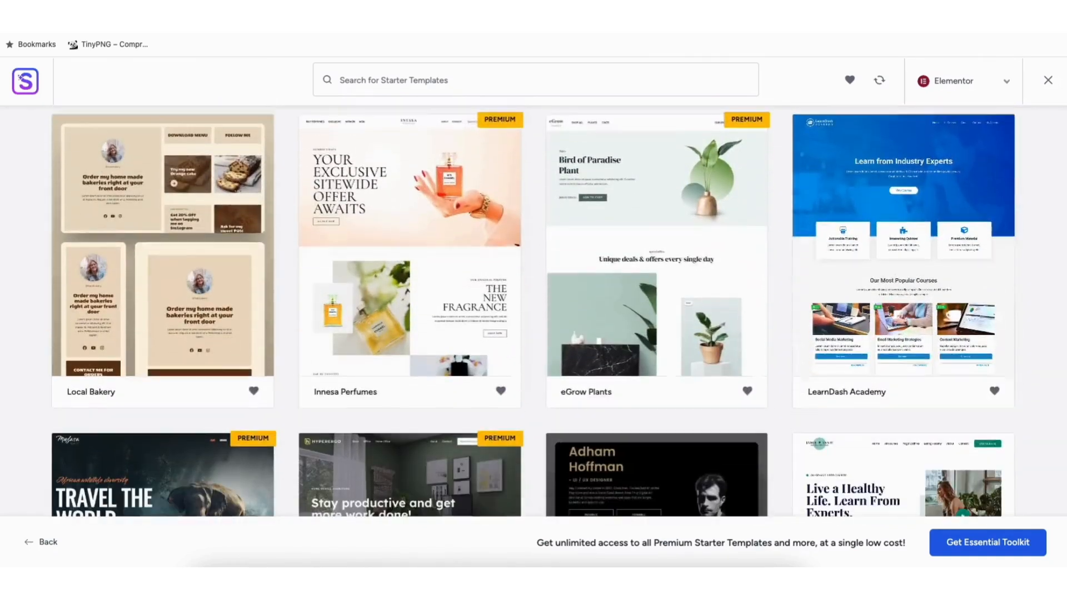
scroll(458, 133, "down", 3)
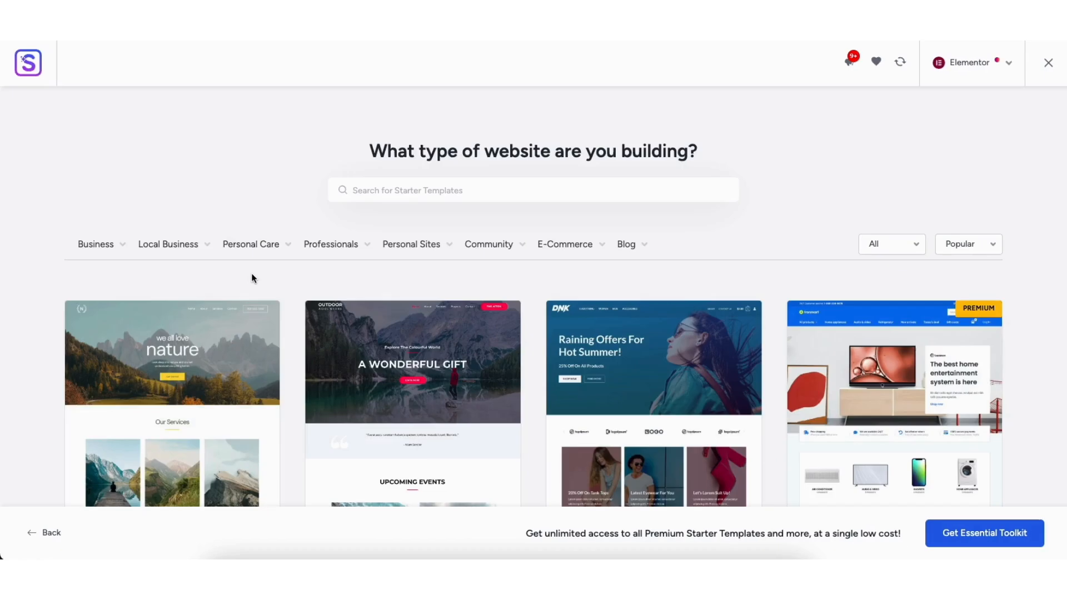
Step: Filter the starter templates to the Manufacturing type of business, review the matches and select the Sierra Industry template
left_click(95, 248)
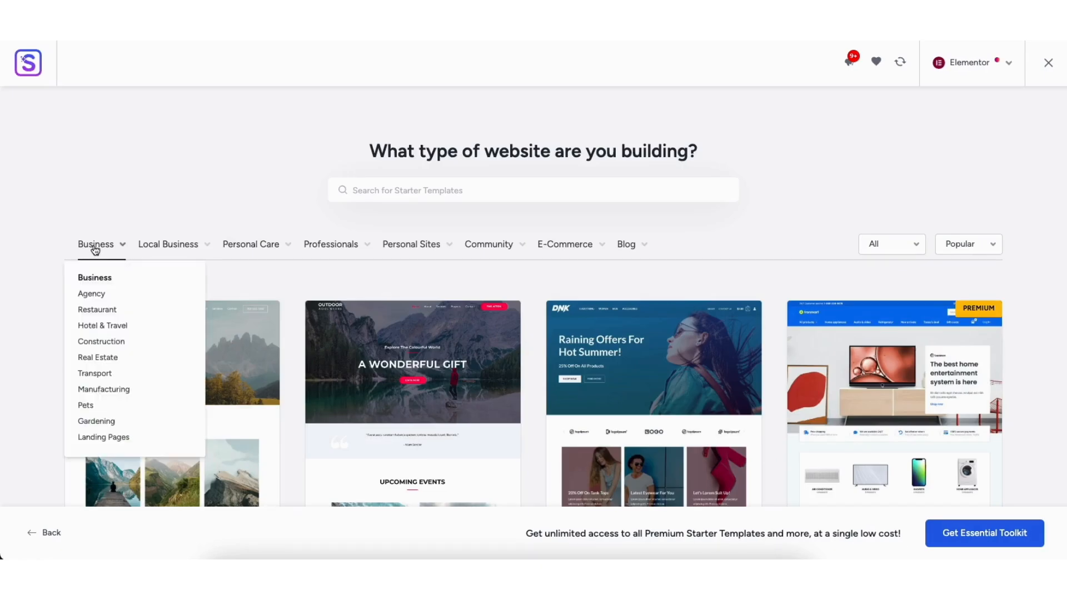
left_click(100, 390)
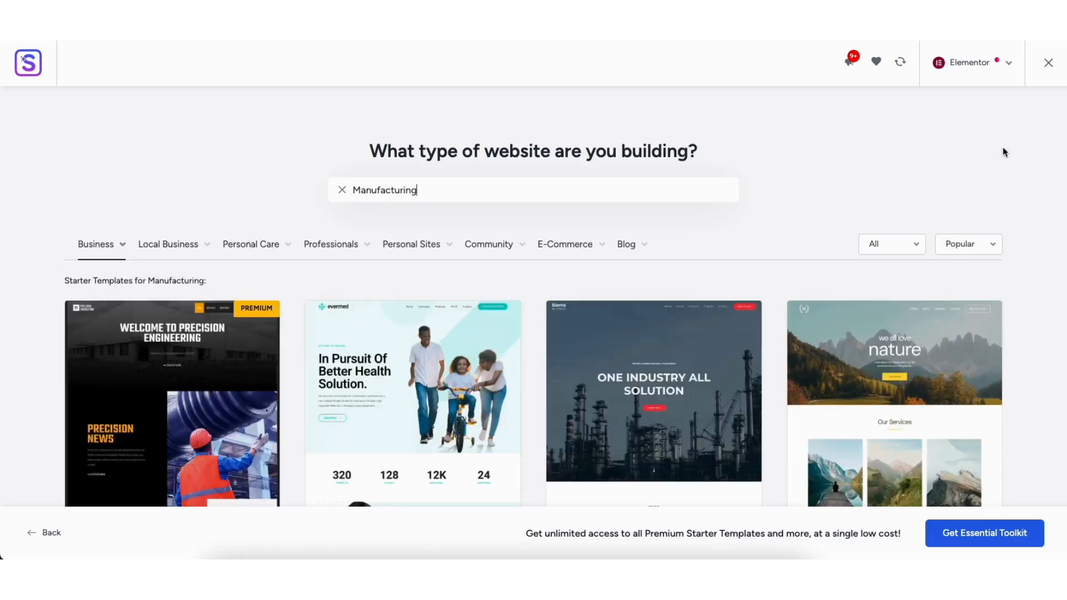
scroll(1062, 137, "down", 2)
scroll(1060, 166, "down", 8)
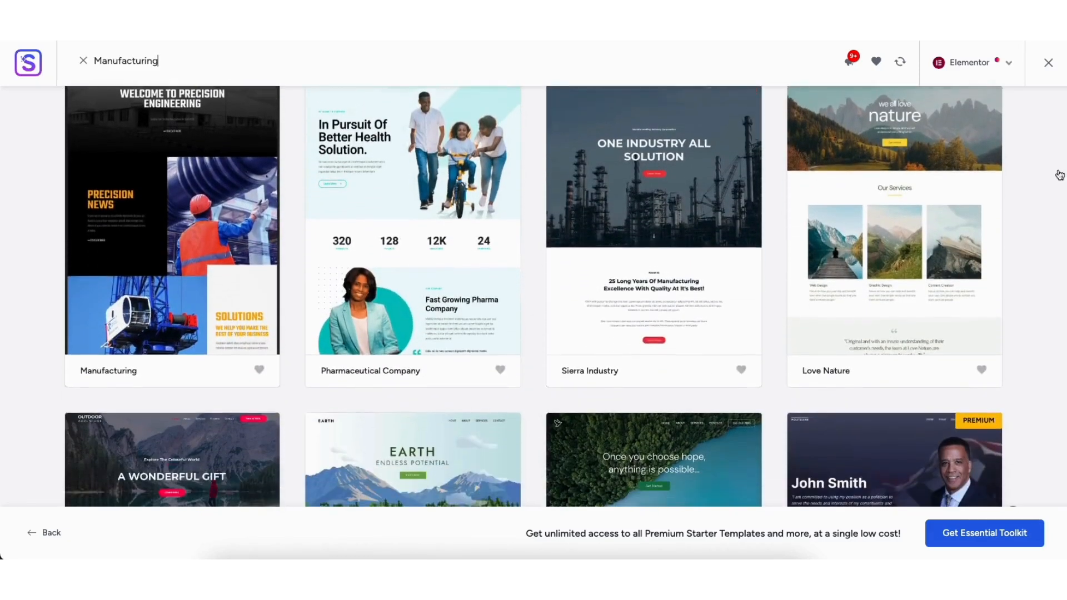
scroll(1059, 167, "down", 6)
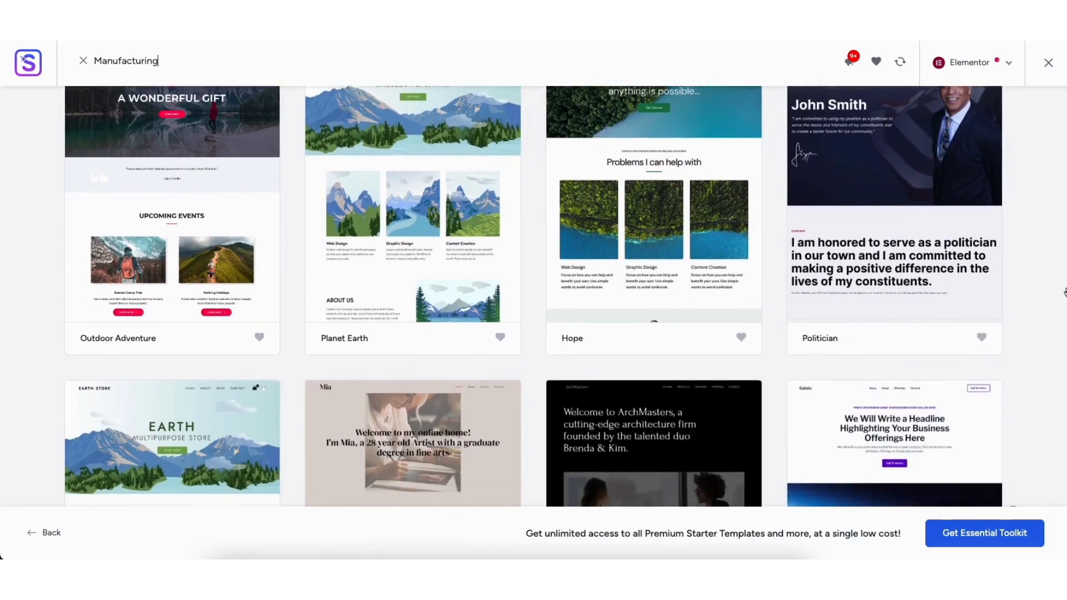
scroll(1056, 250, "down", 3)
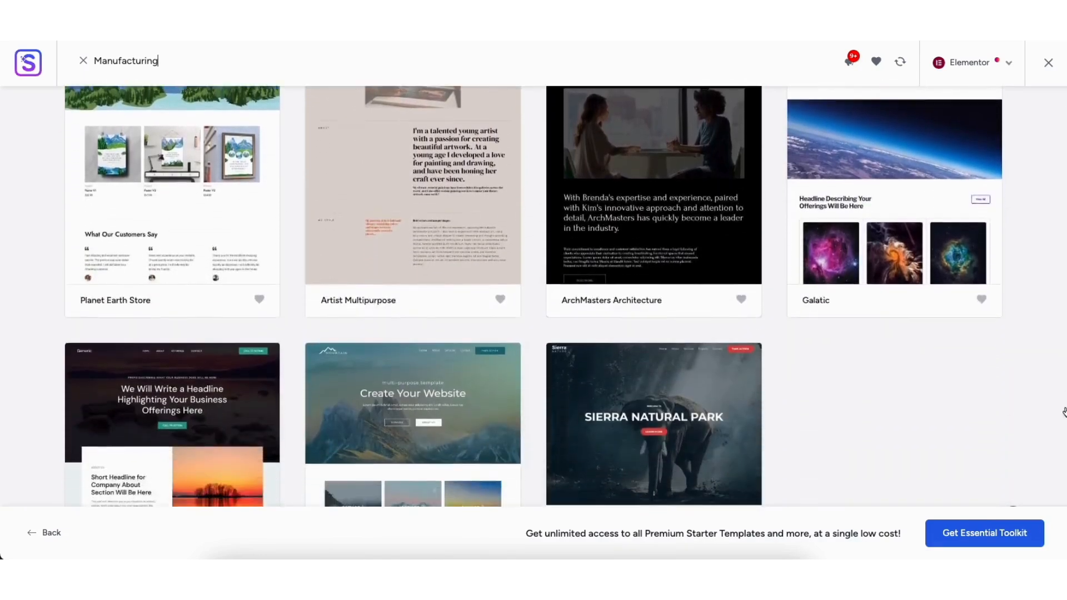
scroll(1055, 295, "up", 11)
scroll(1033, 189, "up", 4)
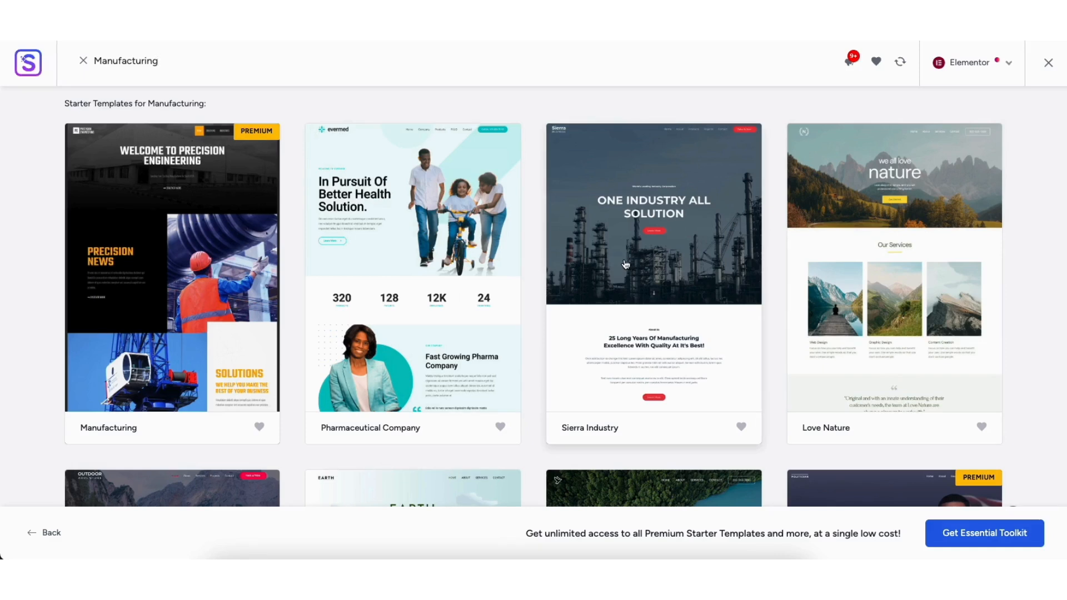
left_click(625, 264)
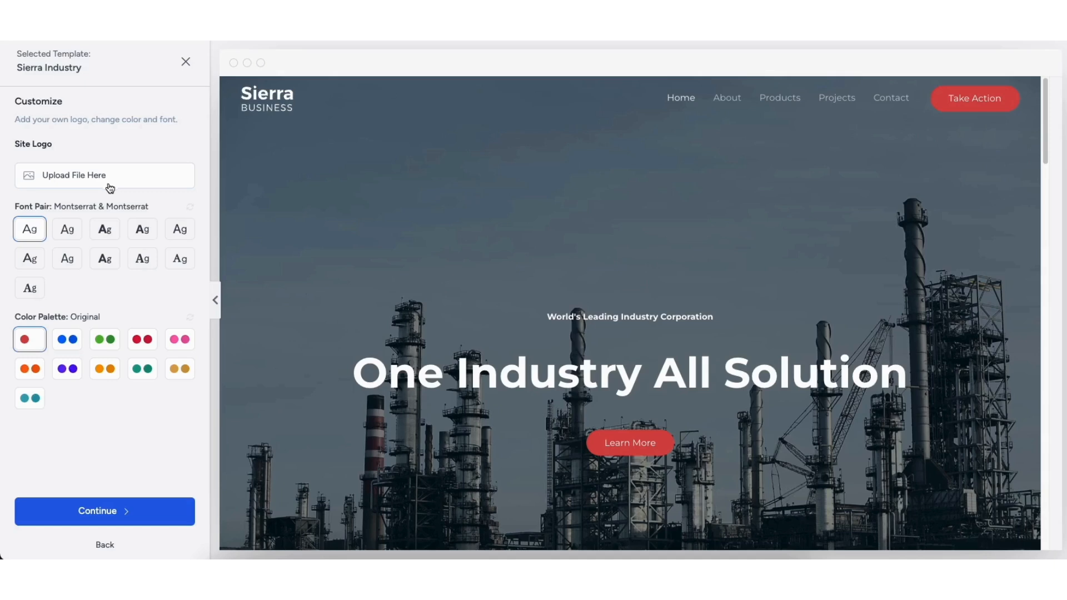
Step: Try each alternative color palette on the Sierra Industry template and return to the Original palette
left_click(67, 338)
left_click(102, 341)
left_click(143, 339)
left_click(180, 339)
left_click(181, 369)
left_click(143, 369)
left_click(106, 369)
left_click(67, 369)
left_click(32, 371)
left_click(30, 398)
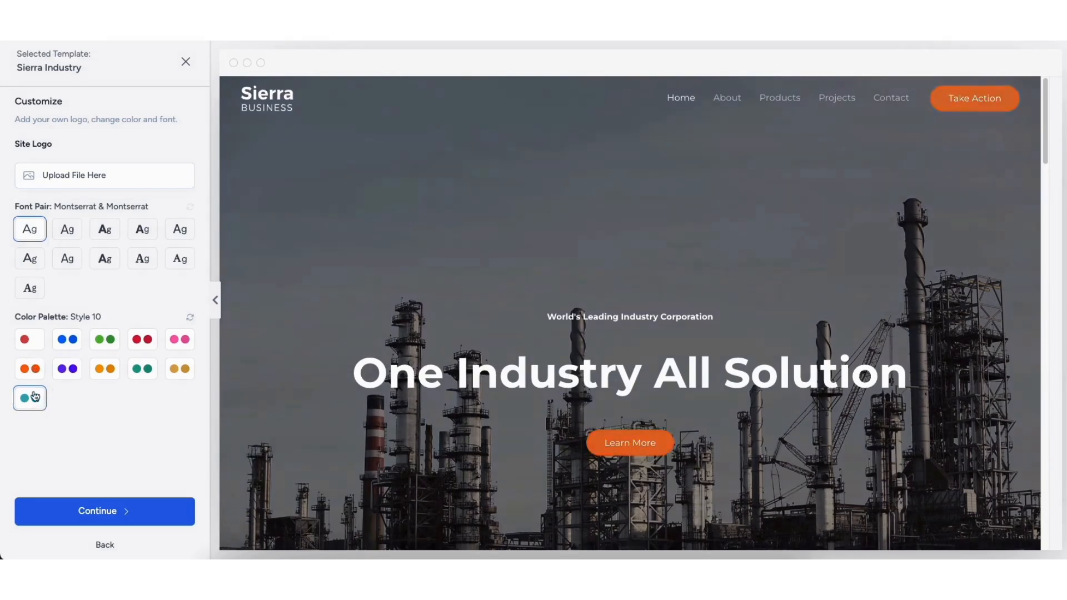
left_click(27, 341)
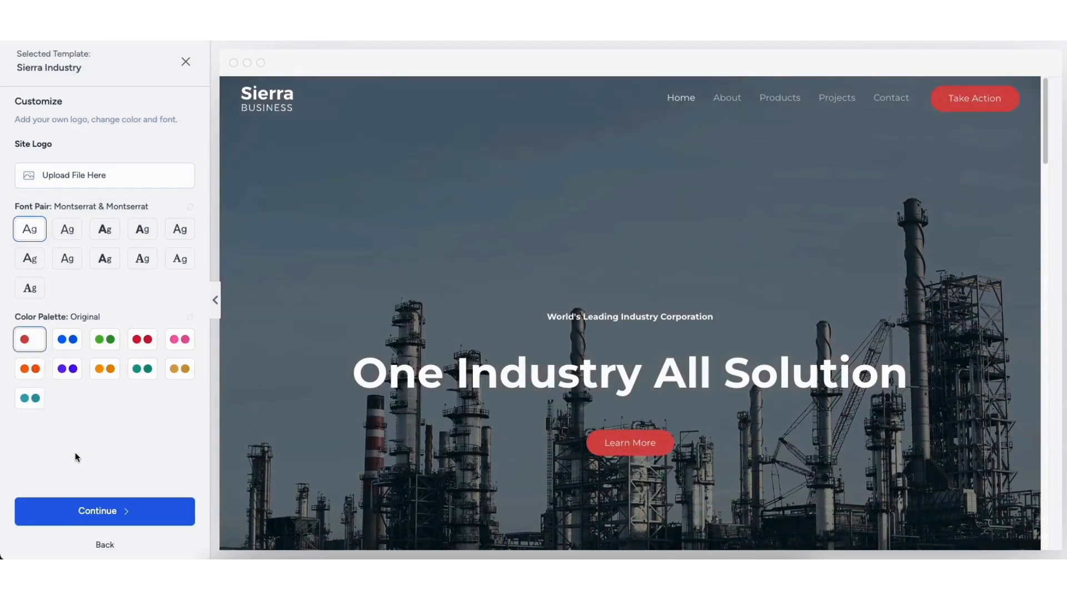
Step: Accept the template's customization, skip the optional features and build the website with all import options enabled
left_click(95, 509)
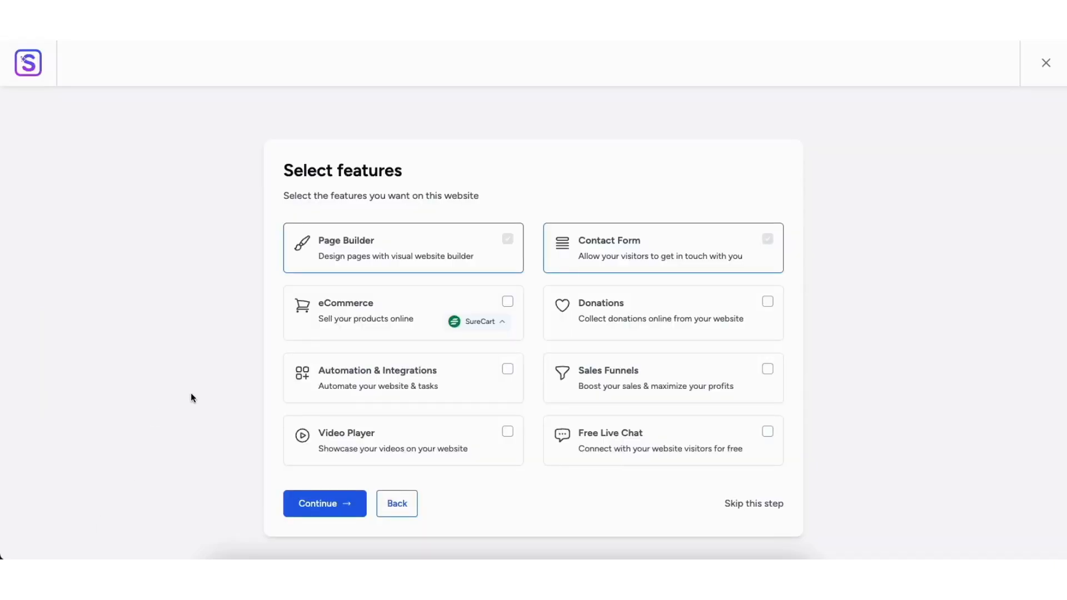
left_click(508, 370)
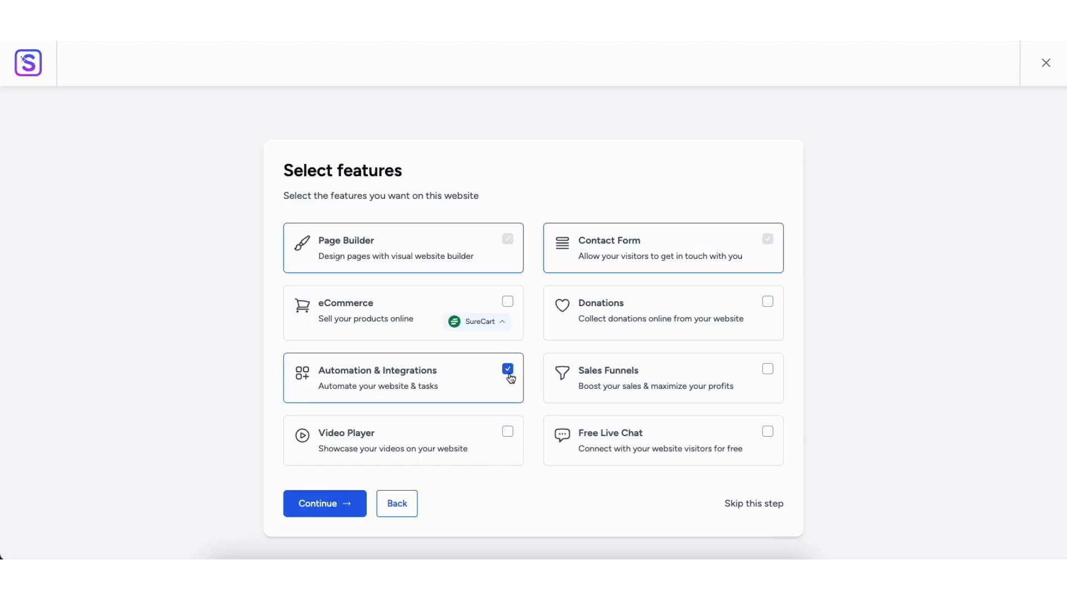
left_click(508, 371)
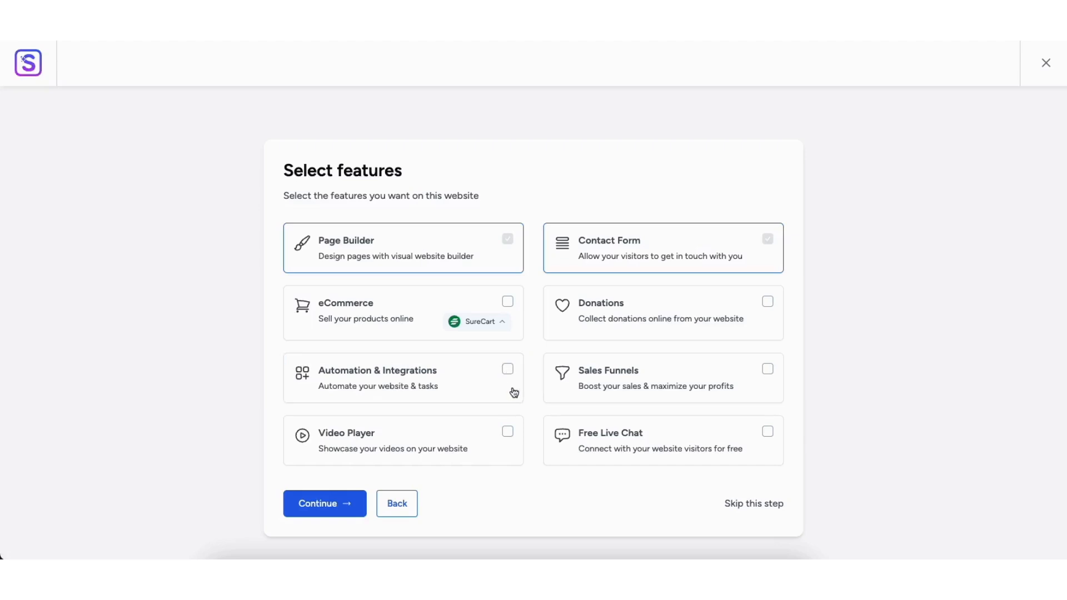
left_click(760, 501)
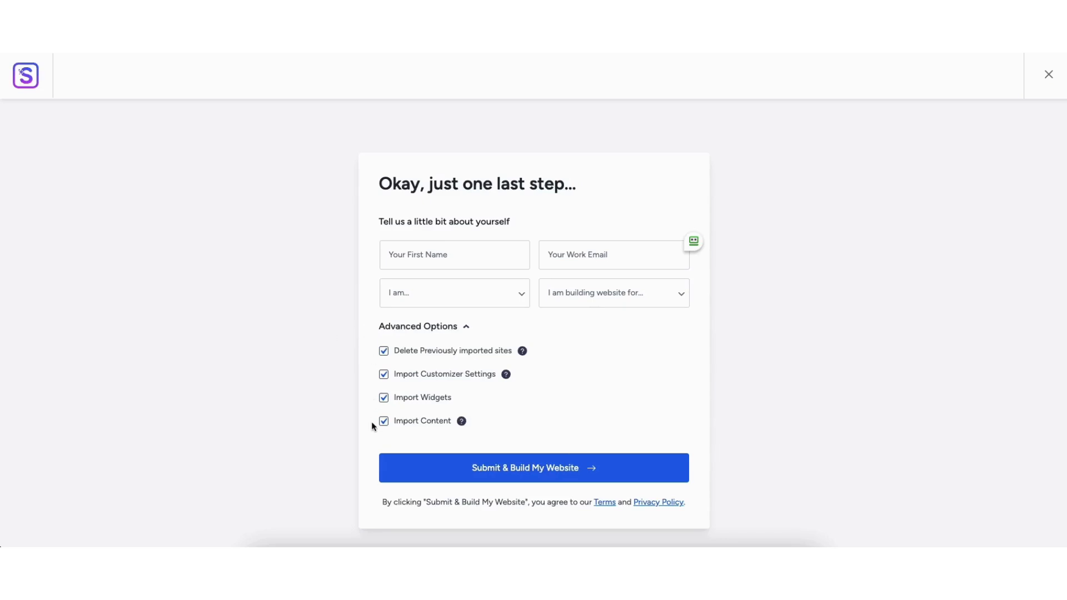
left_click(522, 467)
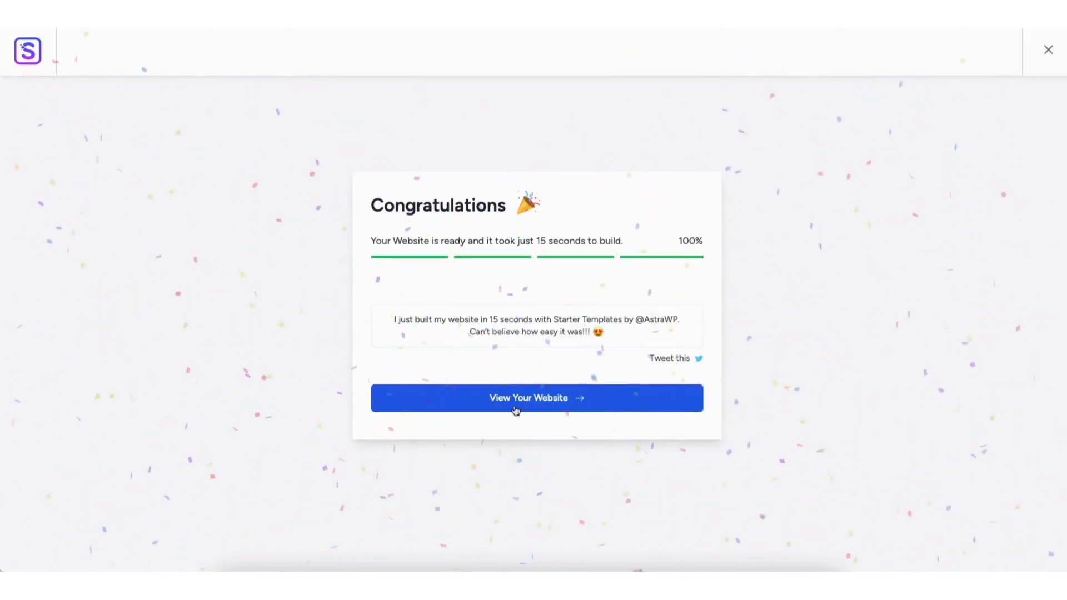
Step: Open the newly built website and look over its home page sections
left_click(516, 400)
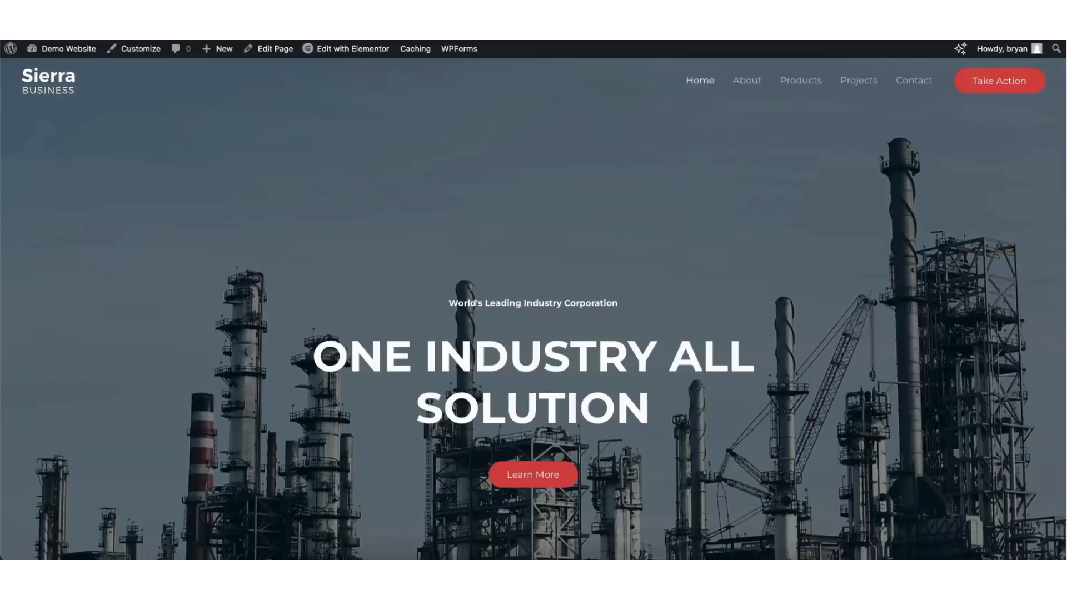
scroll(533, 300, "down", 10)
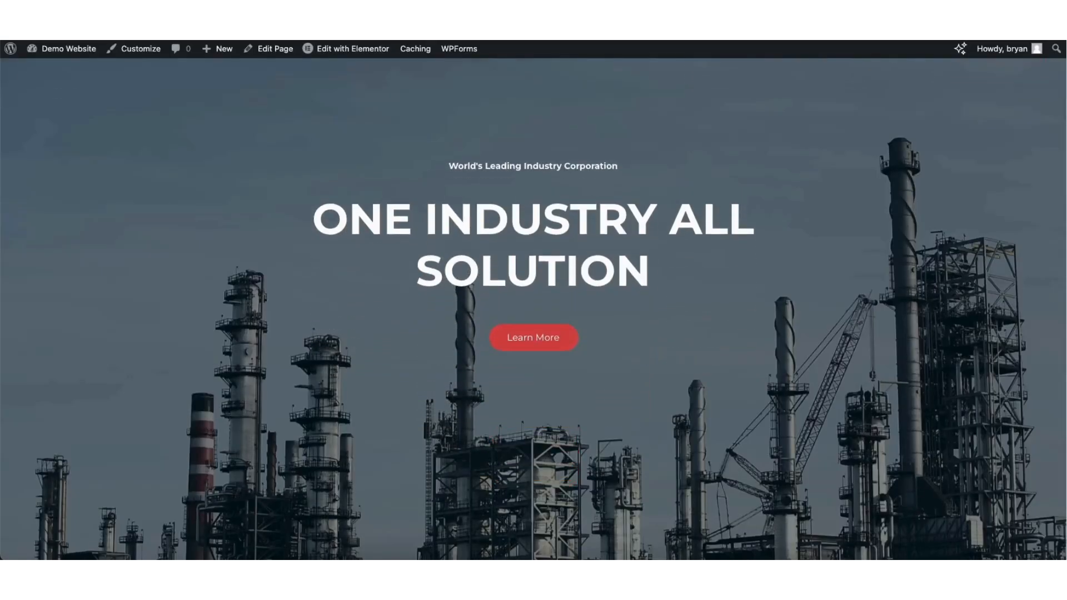
scroll(533, 300, "down", 15)
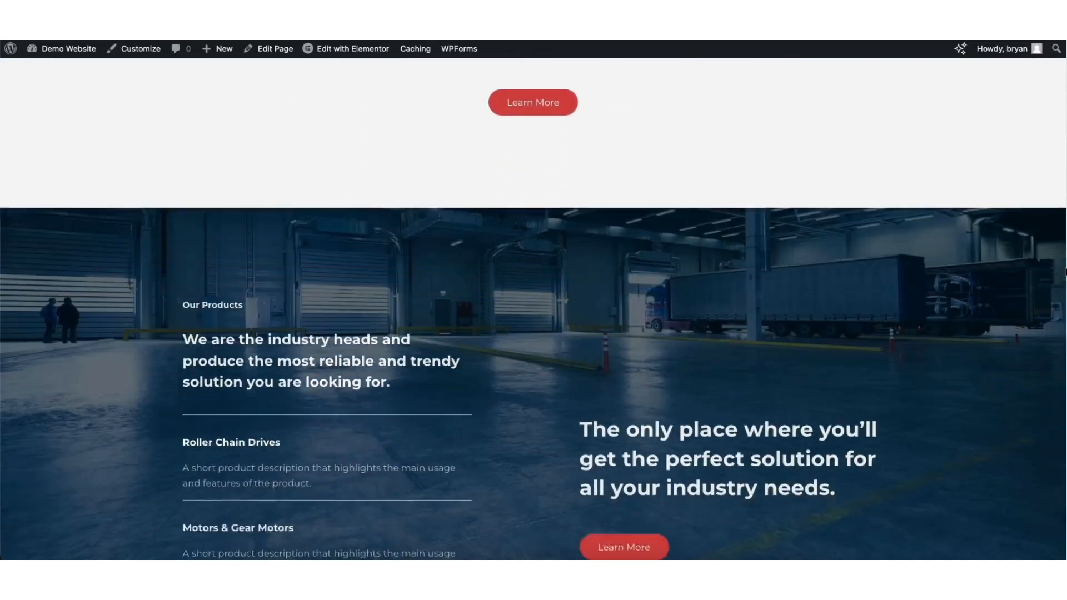
scroll(1065, 360, "down", 14)
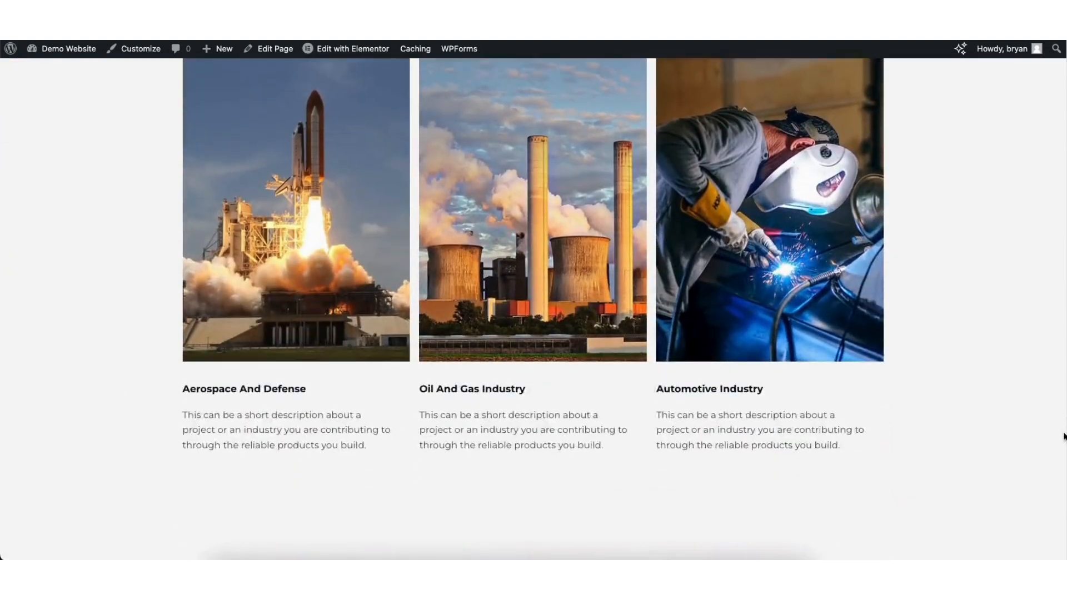
scroll(1062, 80, "up", 20)
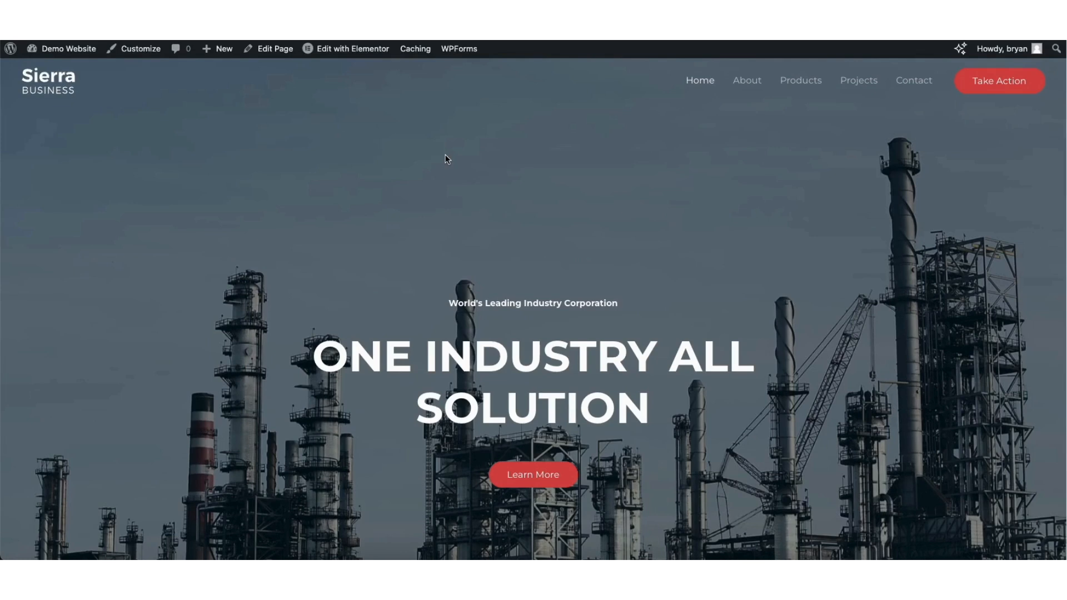
Step: Edit the home page with Elementor and replace the hero heading with "Manufacturing Demo Website"
mouse_move(351, 53)
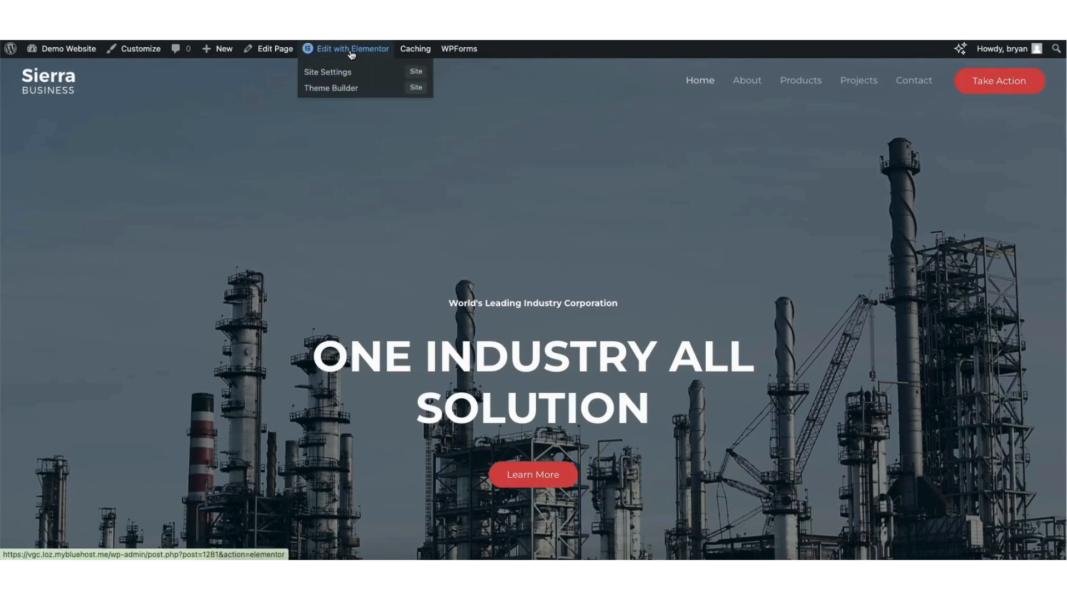
left_click(352, 53)
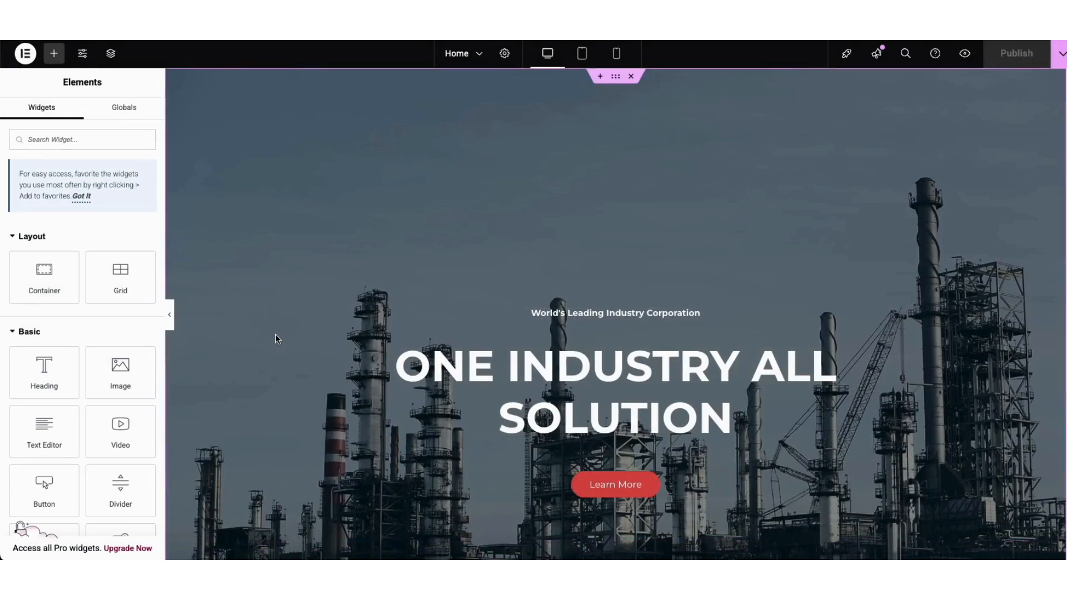
left_click(415, 360)
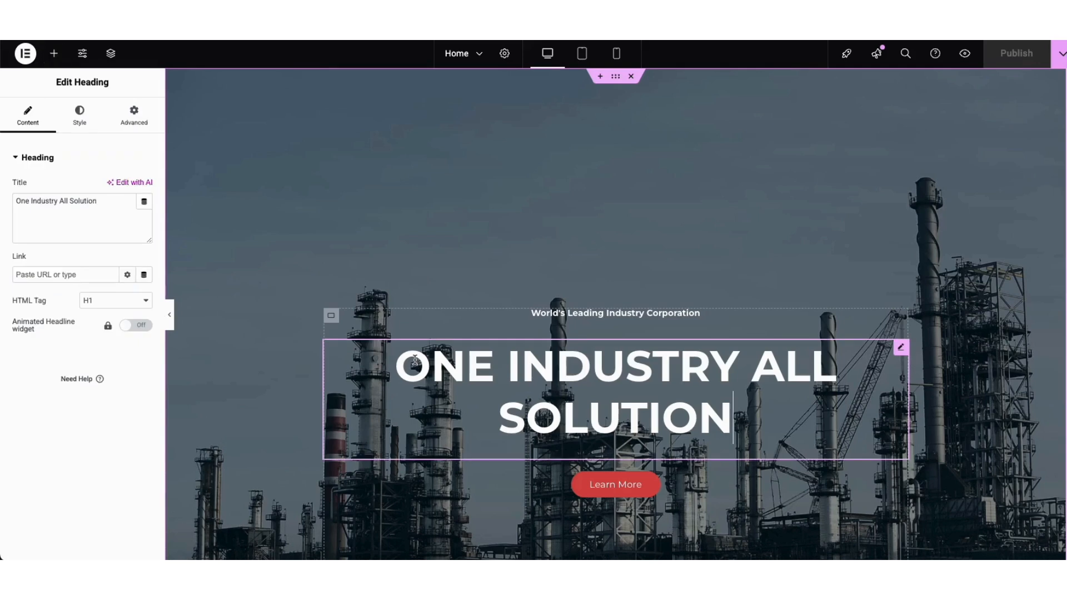
left_click_drag(397, 364, 745, 426)
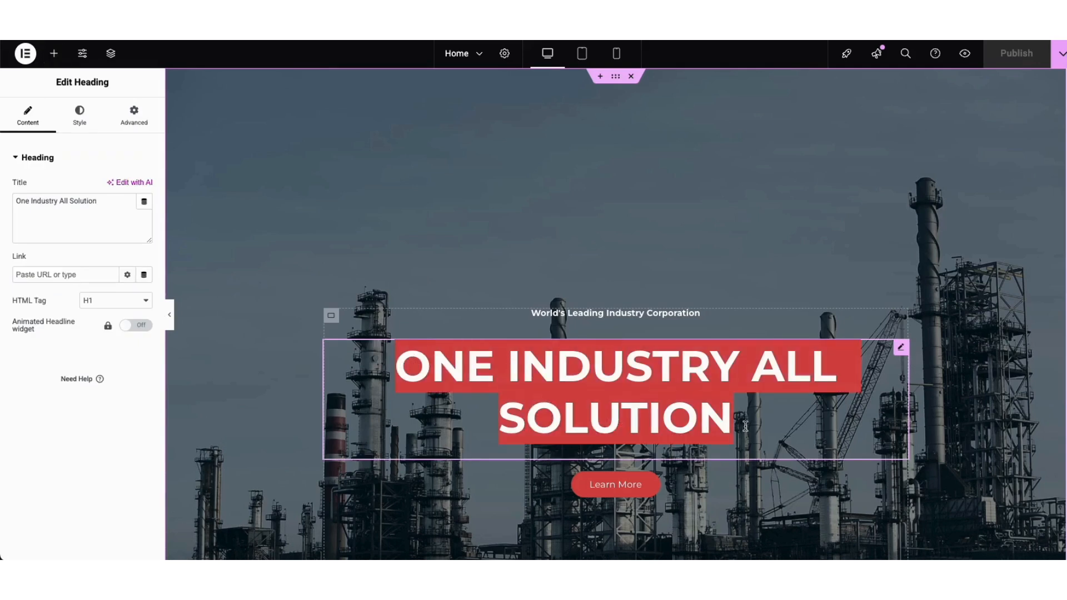
left_click(507, 370)
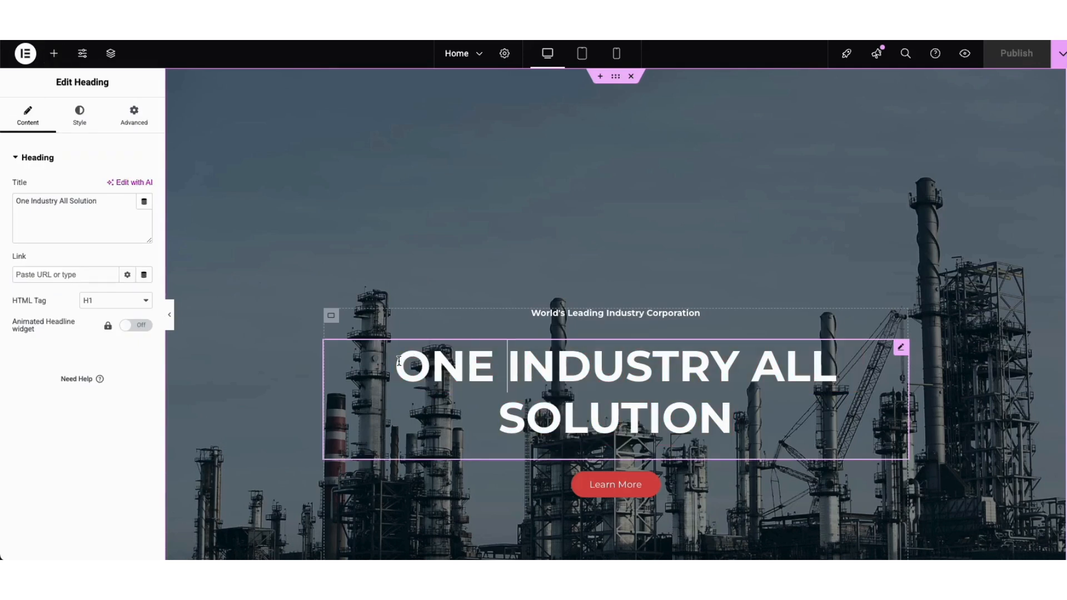
left_click_drag(398, 361, 735, 398)
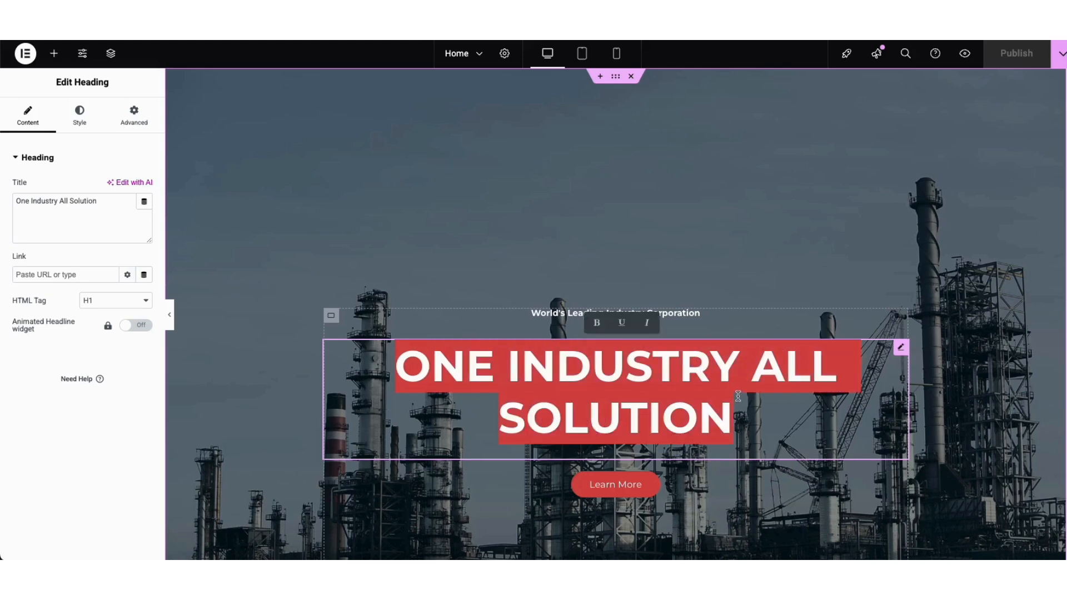
type("Manufac")
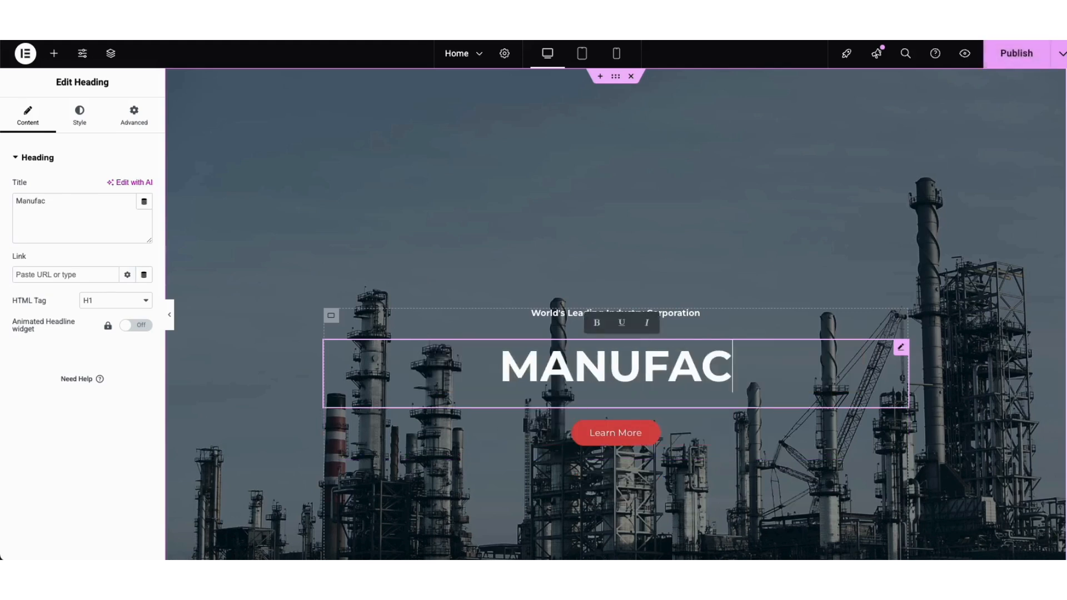
type("turing Demo W")
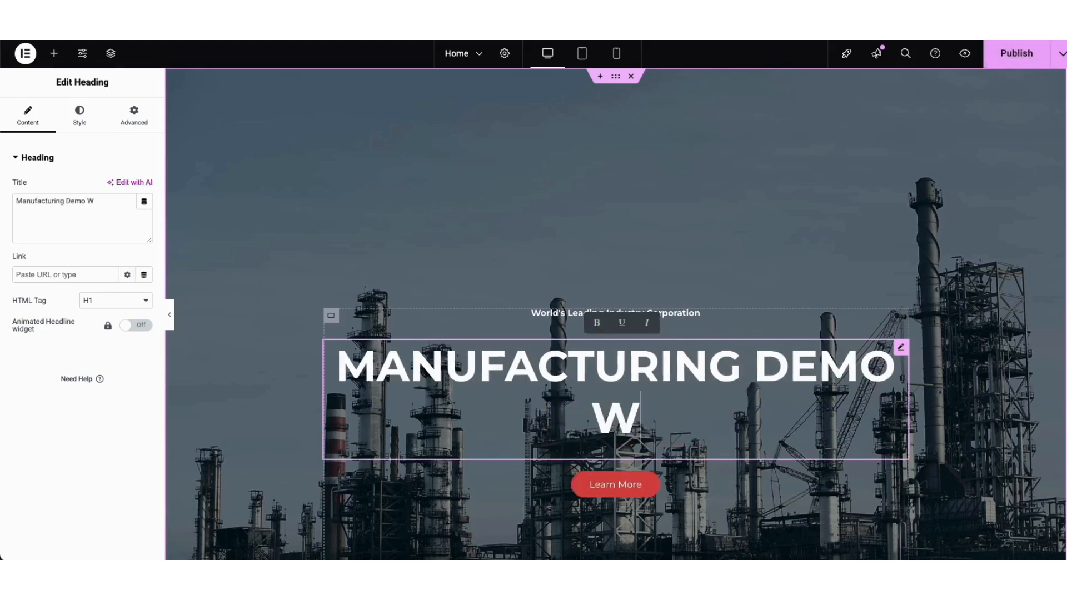
type("ebsite")
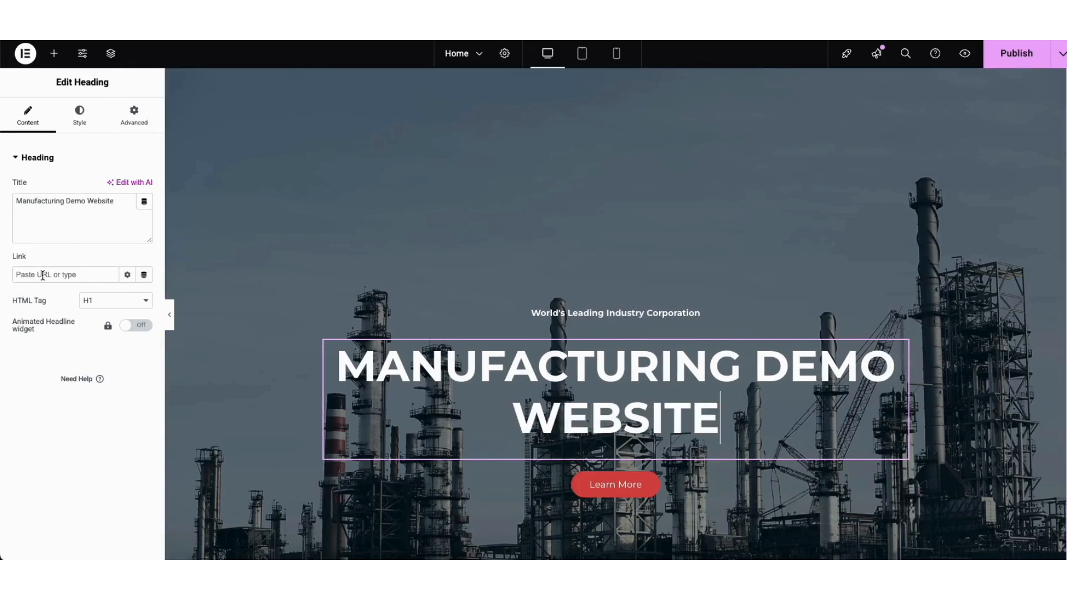
Step: Review the hero heading's HTML tag and typography options, keeping the H1 tag and the Default font family
left_click(96, 304)
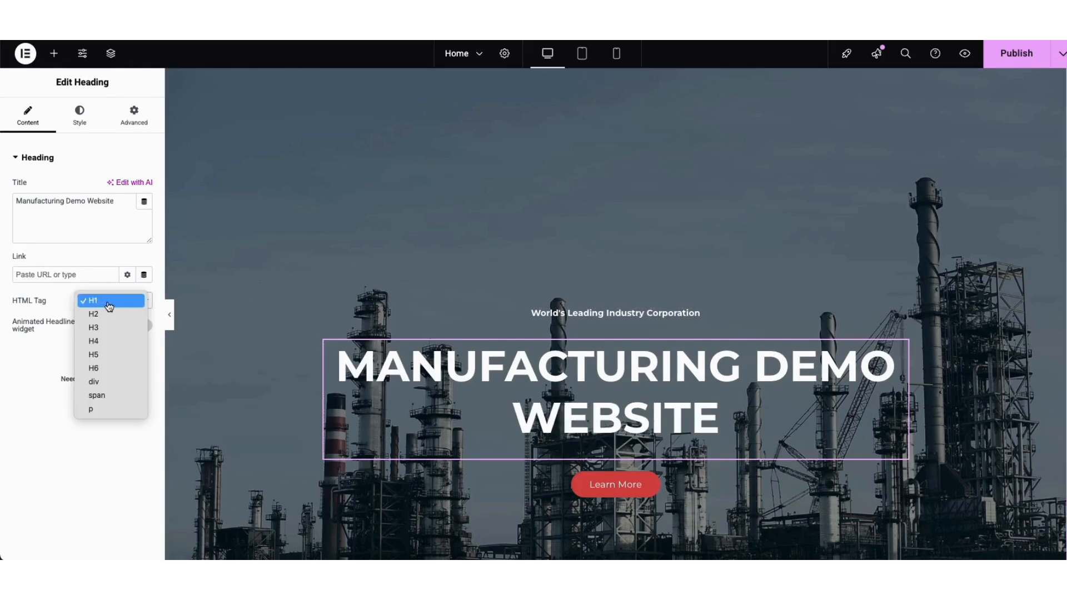
left_click(108, 304)
left_click(79, 118)
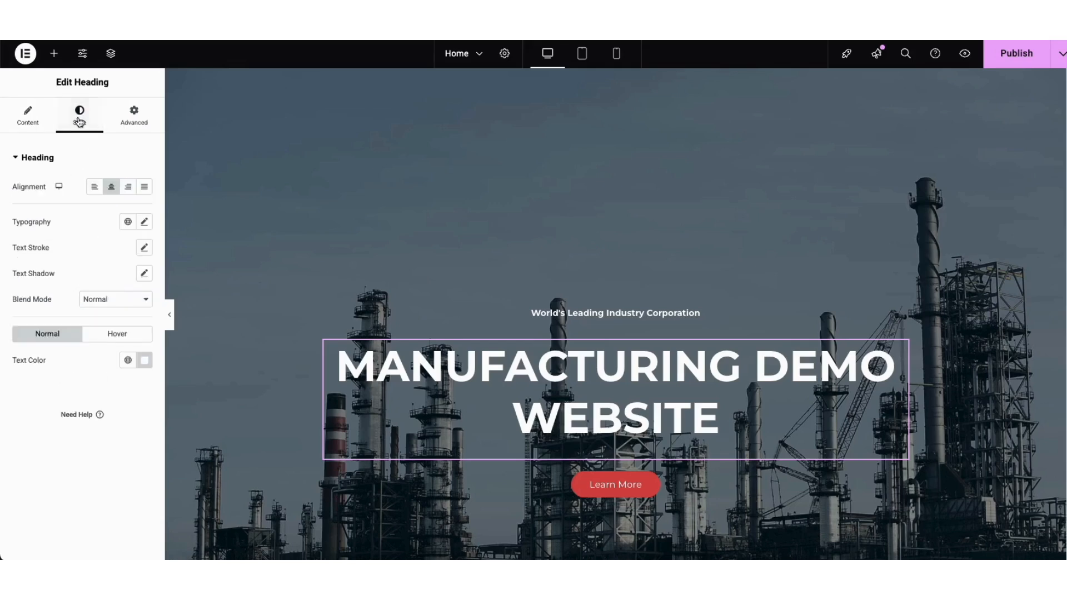
left_click(144, 224)
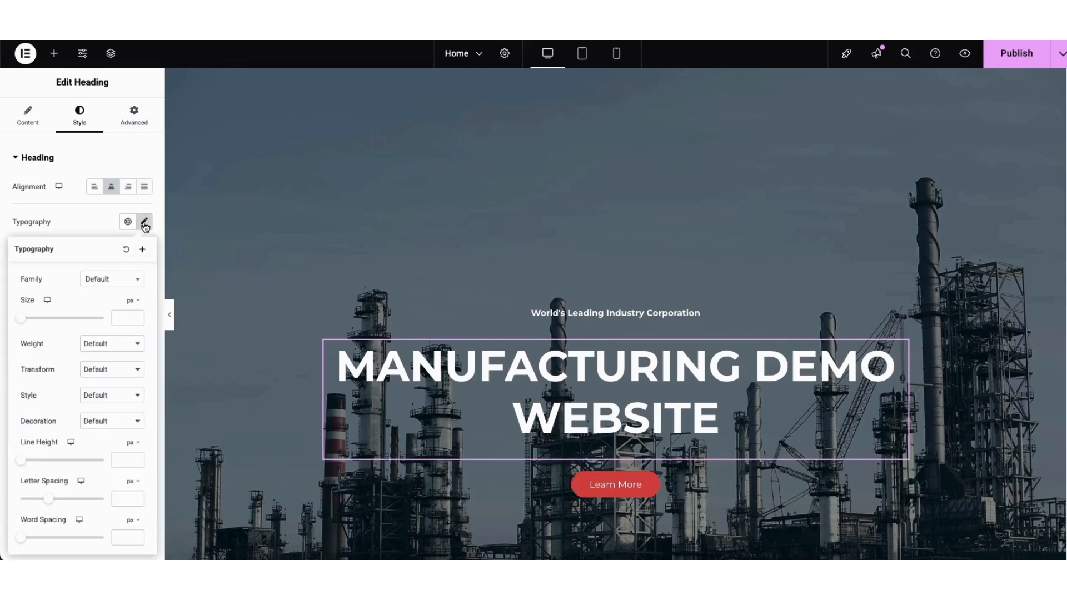
left_click(136, 282)
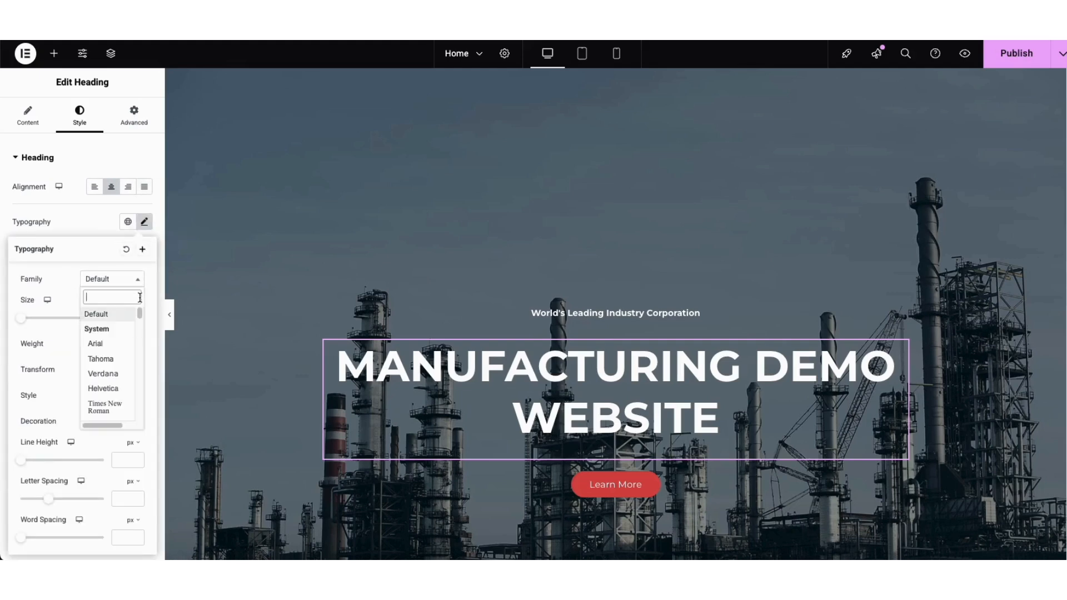
left_click_drag(140, 311, 140, 329)
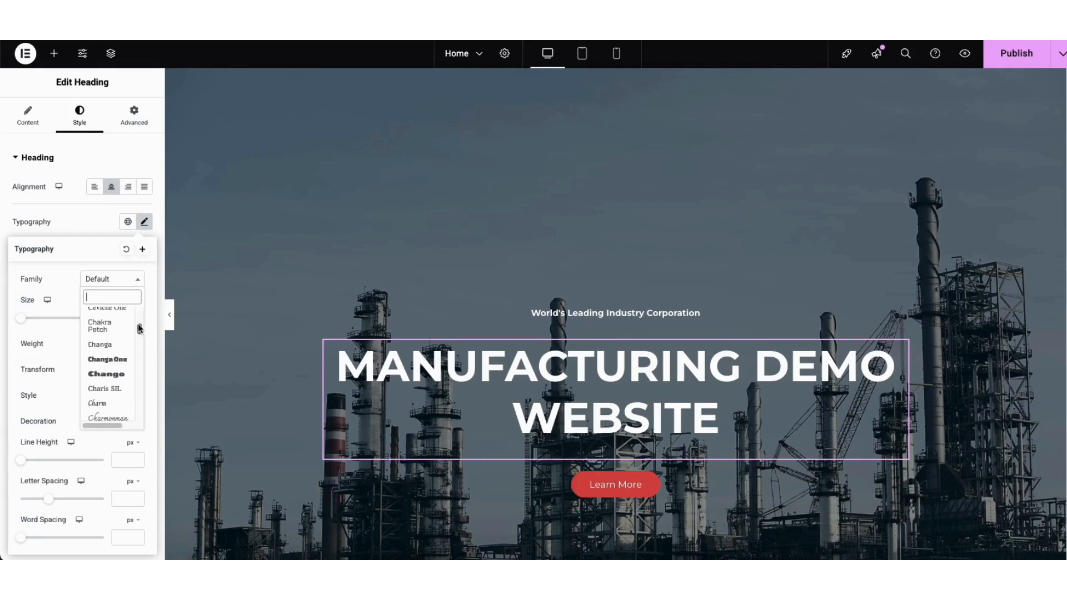
left_click(75, 303)
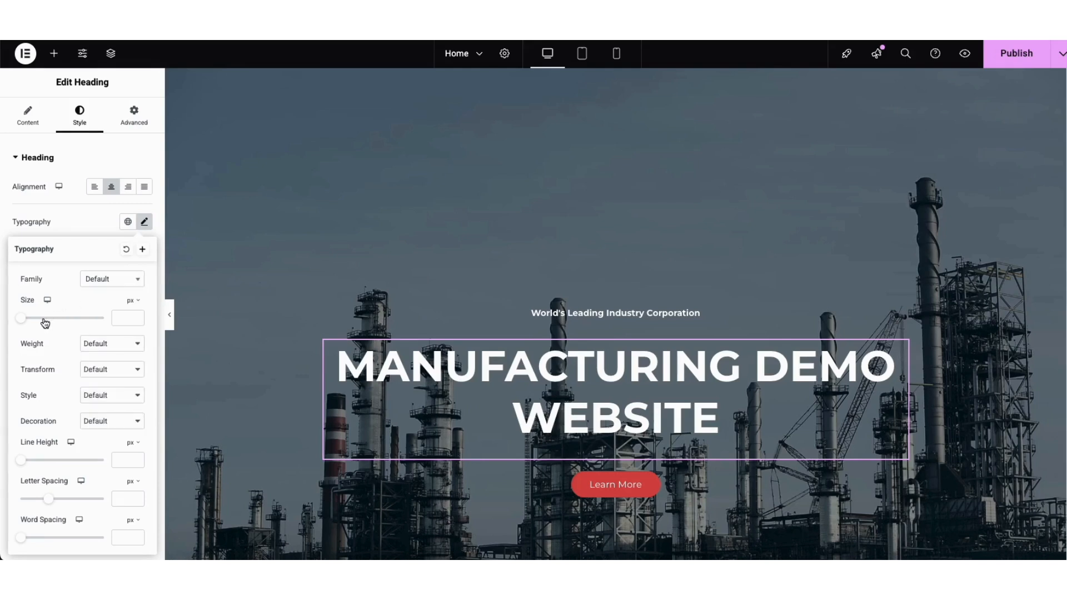
Step: Edit the hero container and use factory.jpg from the media library as its background image
right_click(243, 183)
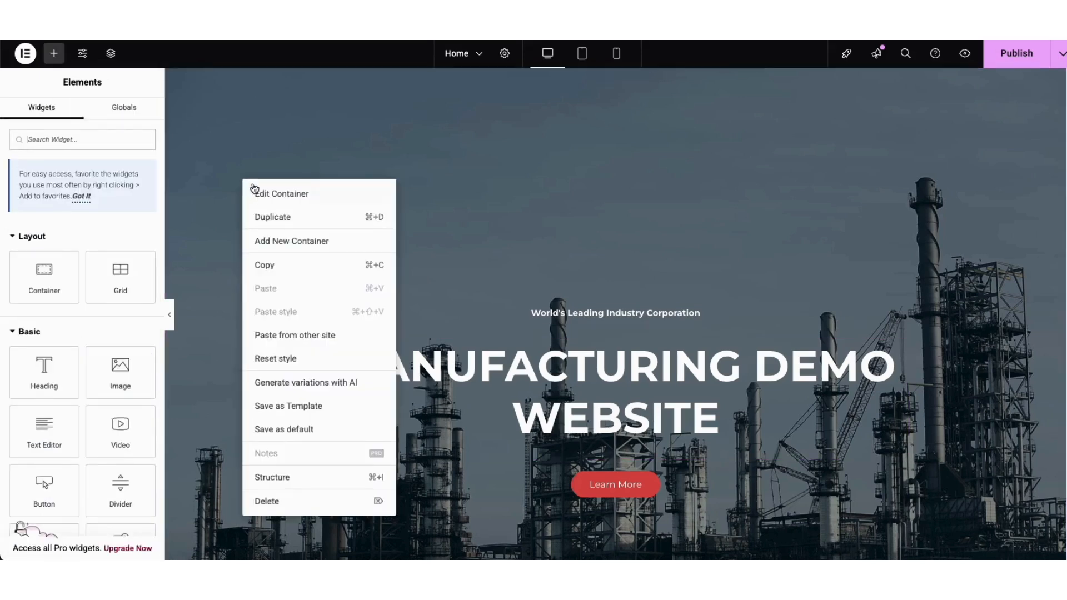
left_click(263, 194)
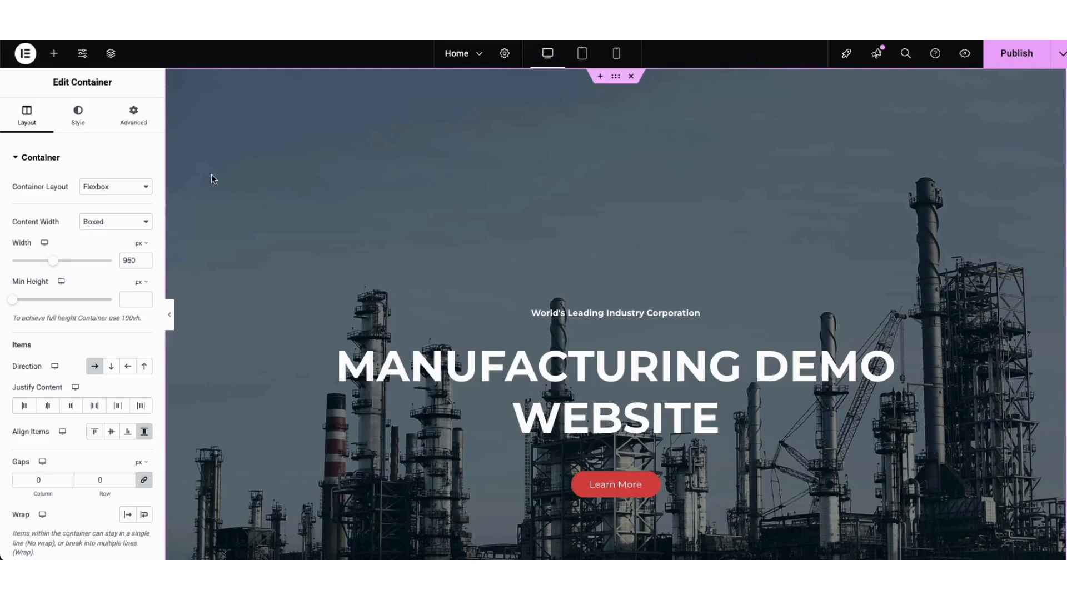
left_click(79, 121)
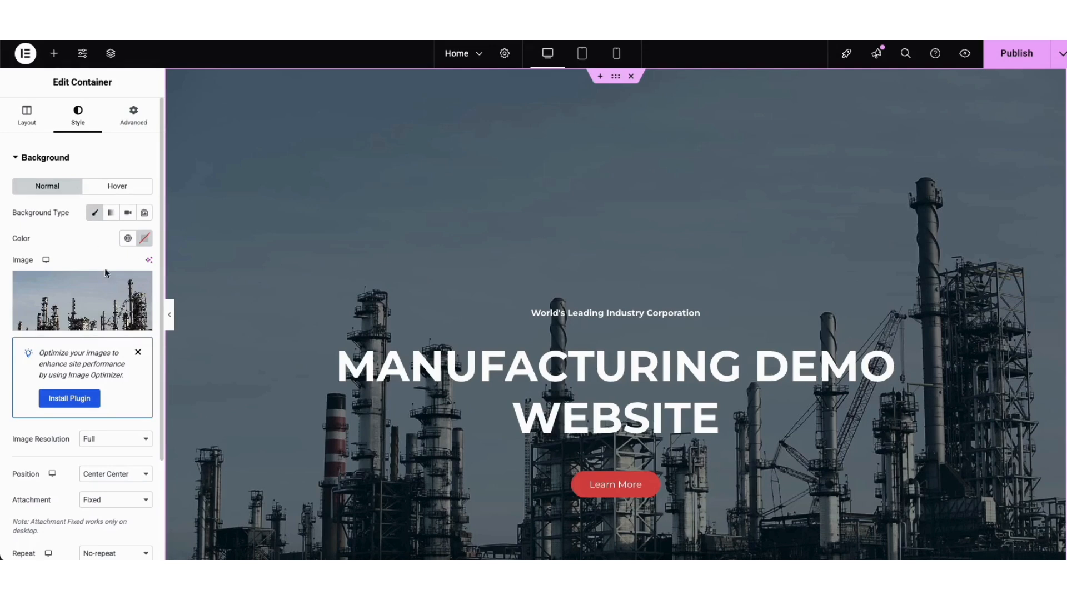
mouse_move(112, 298)
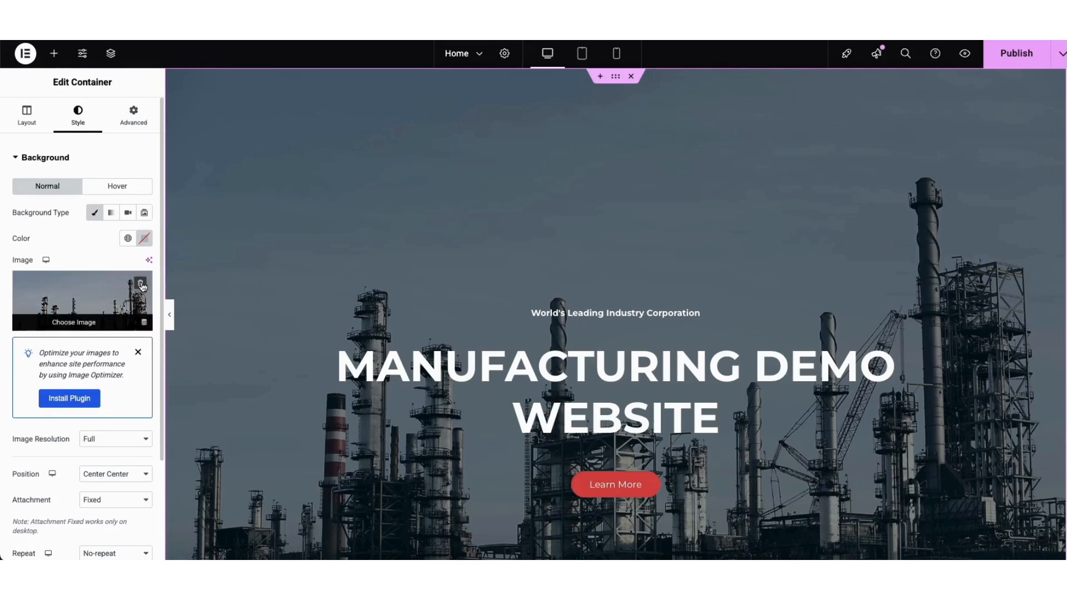
left_click(77, 305)
left_click(165, 105)
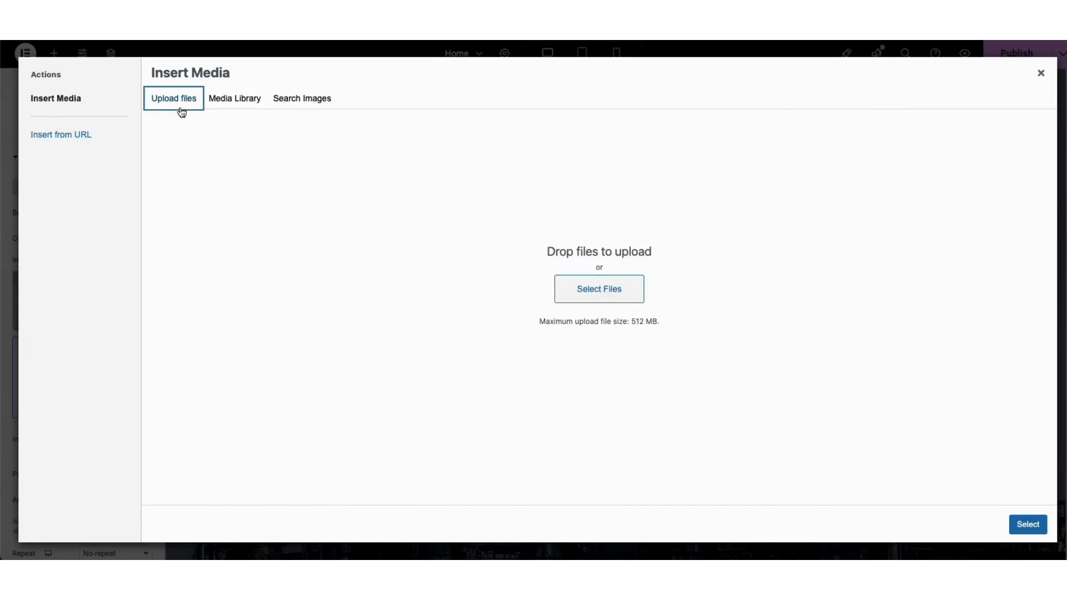
left_click(235, 106)
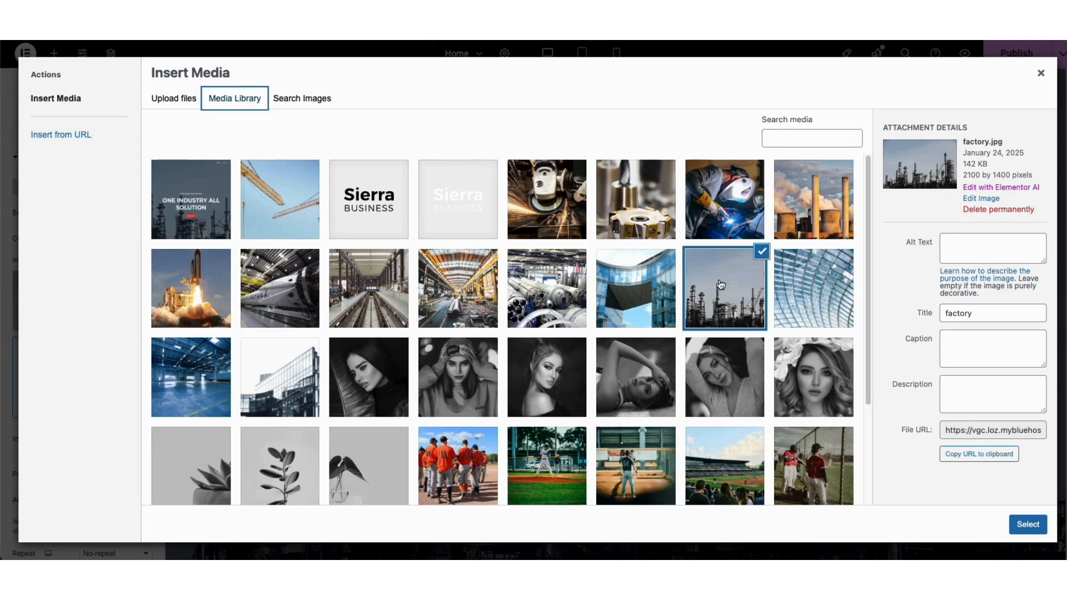
left_click(1027, 524)
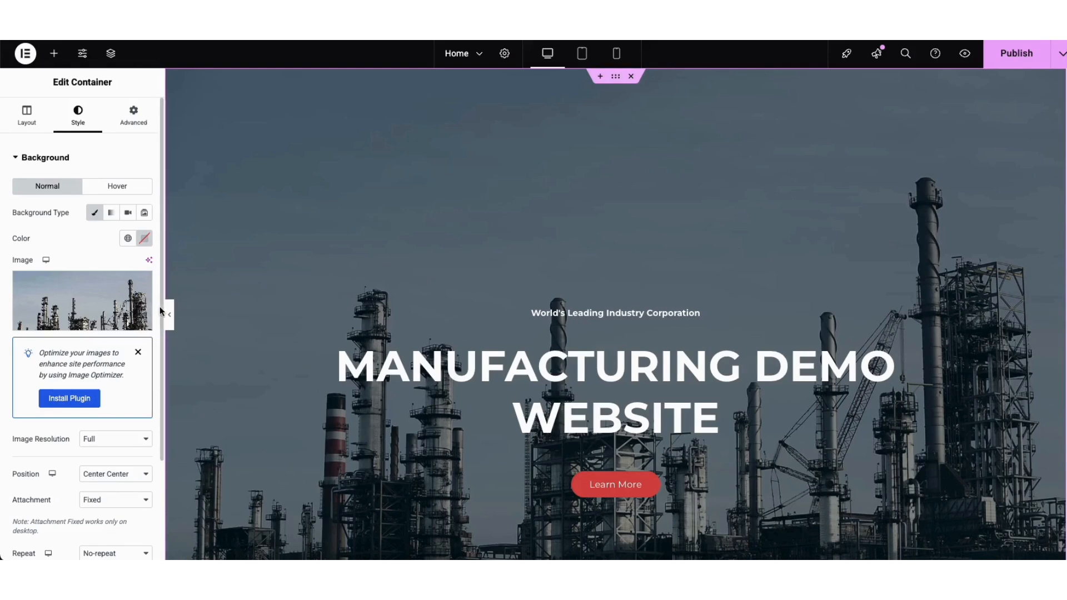
Step: Set the hero container's background overlay color to dark blue #032947
scroll(80, 476, "down", 3)
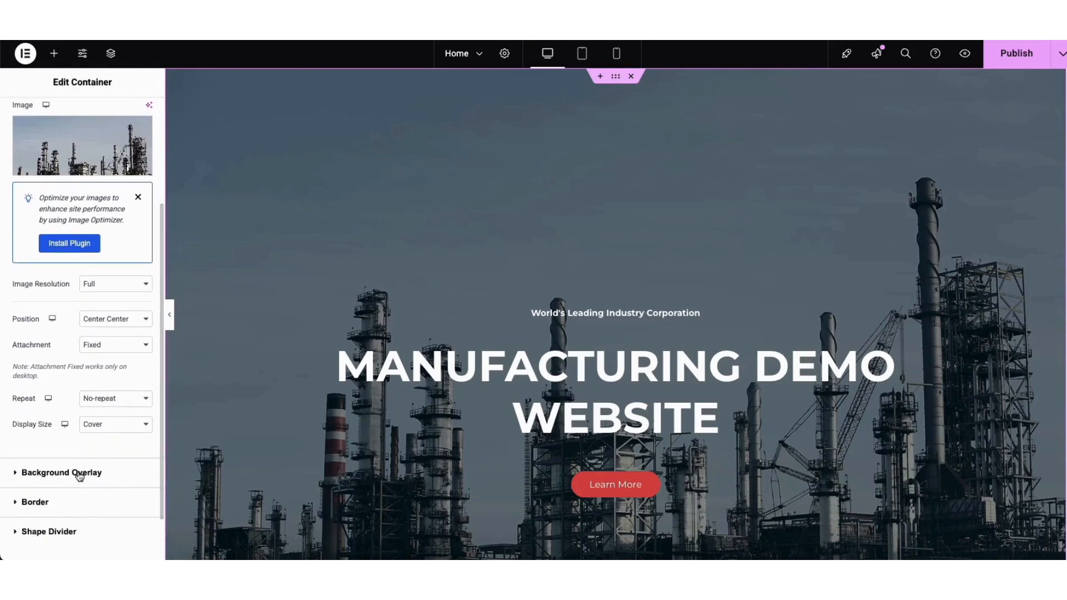
left_click(80, 473)
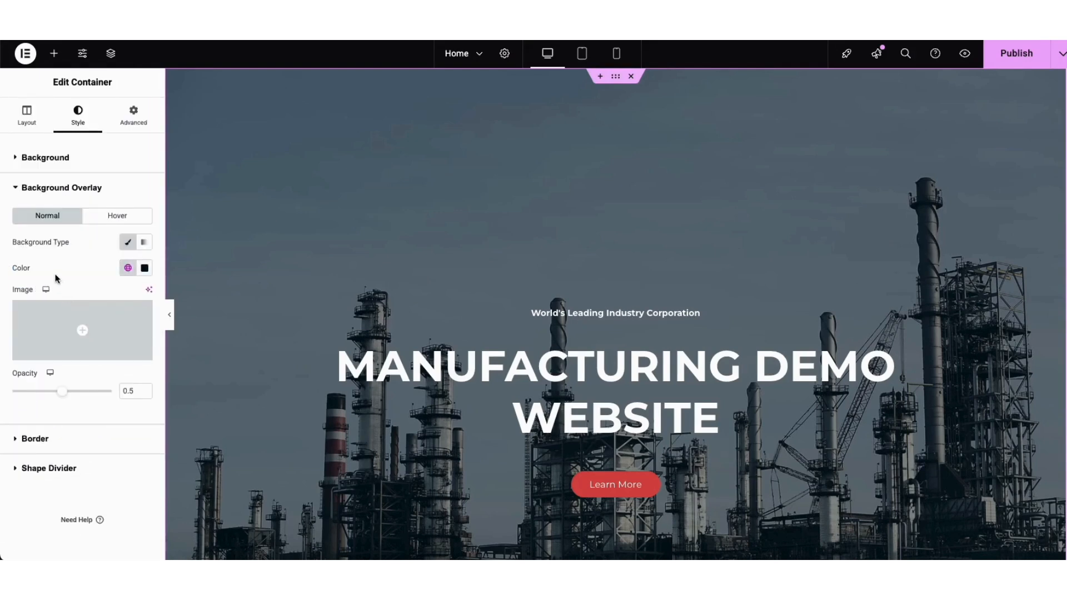
left_click(145, 268)
left_click(155, 418)
left_click(197, 321)
left_click_drag(198, 321, 209, 384)
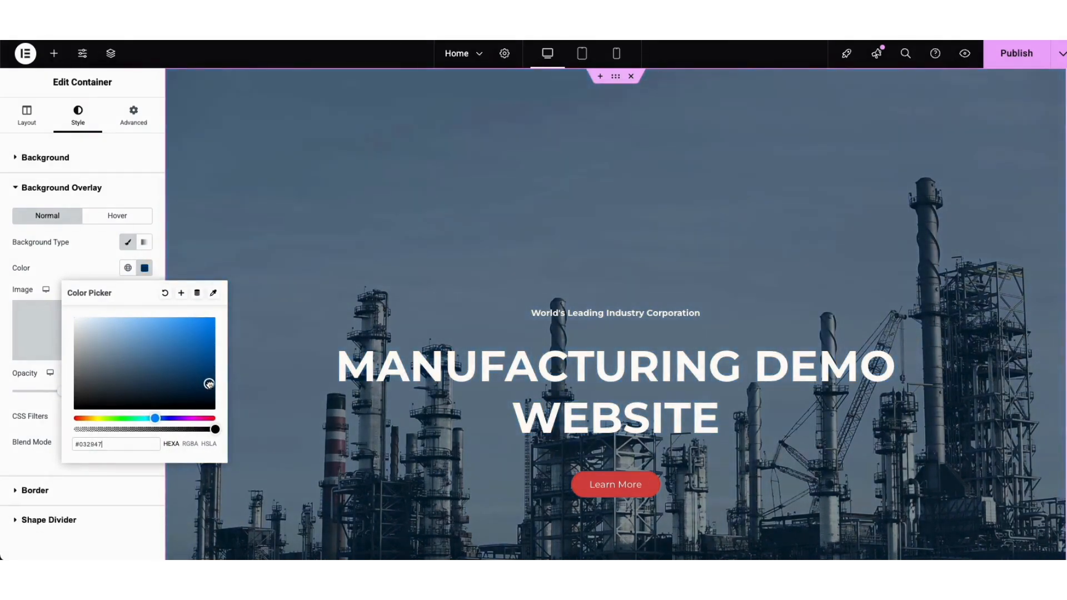
Step: Set the hero container's background overlay opacity to 0.51
left_click(47, 270)
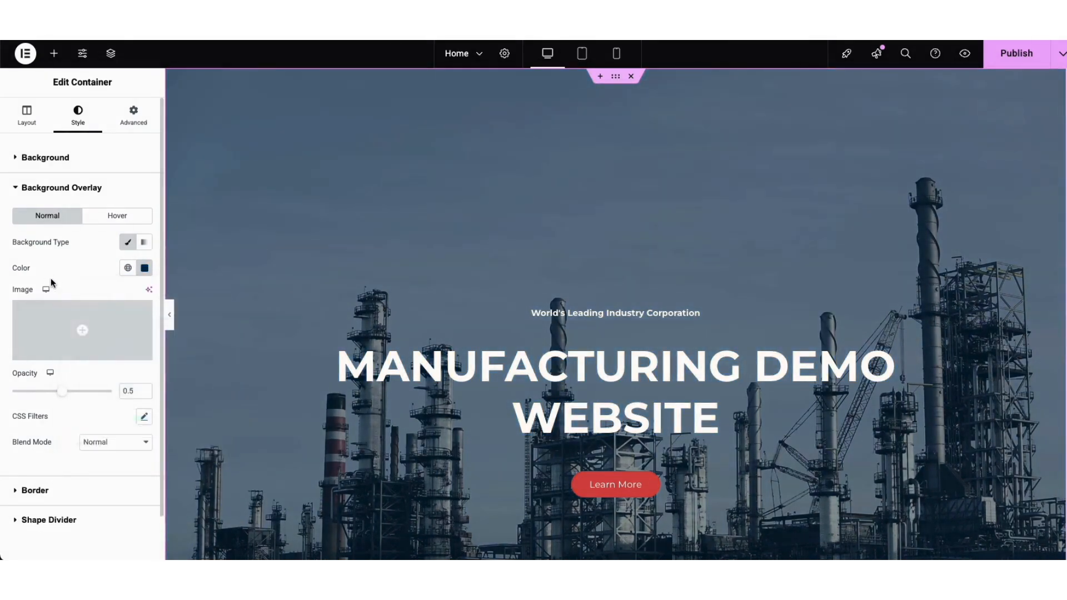
mouse_move(62, 395)
left_mouse_down()
mouse_move(20, 396)
mouse_move(102, 397)
mouse_move(56, 407)
mouse_move(65, 406)
left_mouse_up()
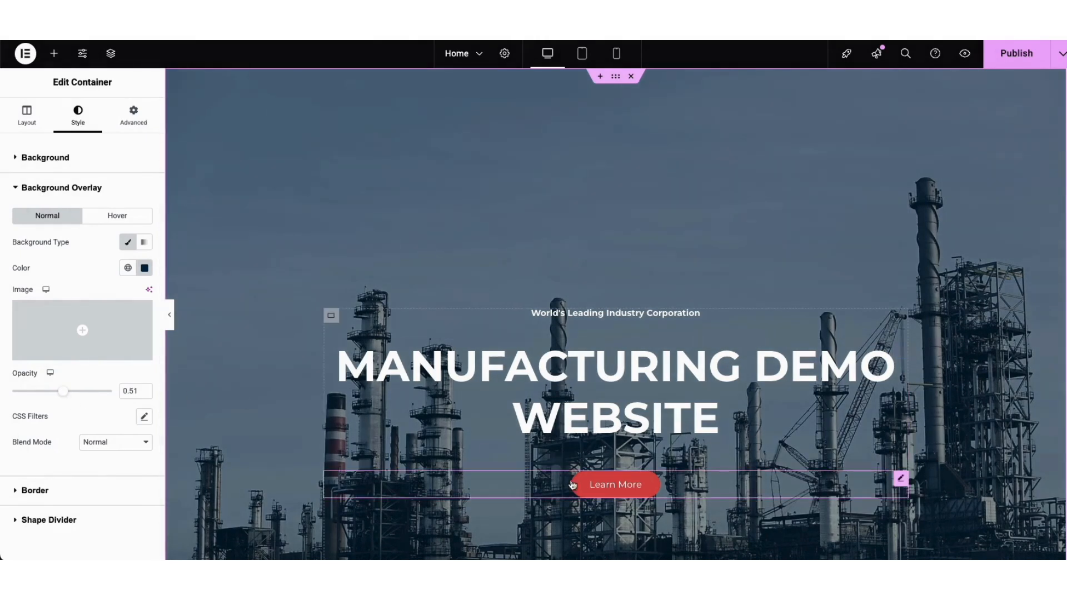
Step: Open the hero's Learn More button for editing and review its text and link options
left_click(592, 487)
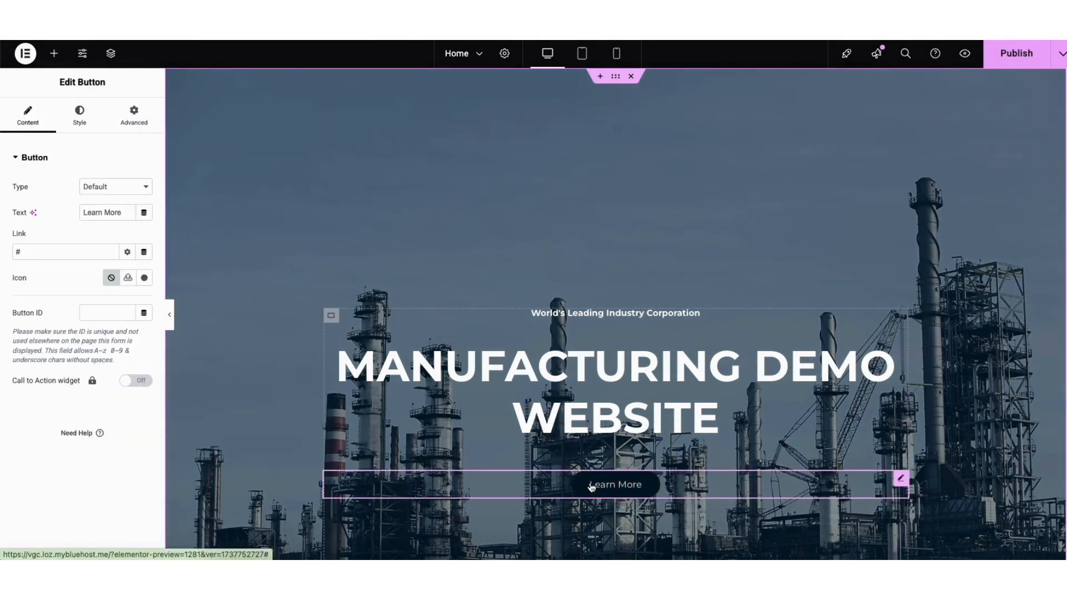
left_click_drag(83, 213, 129, 214)
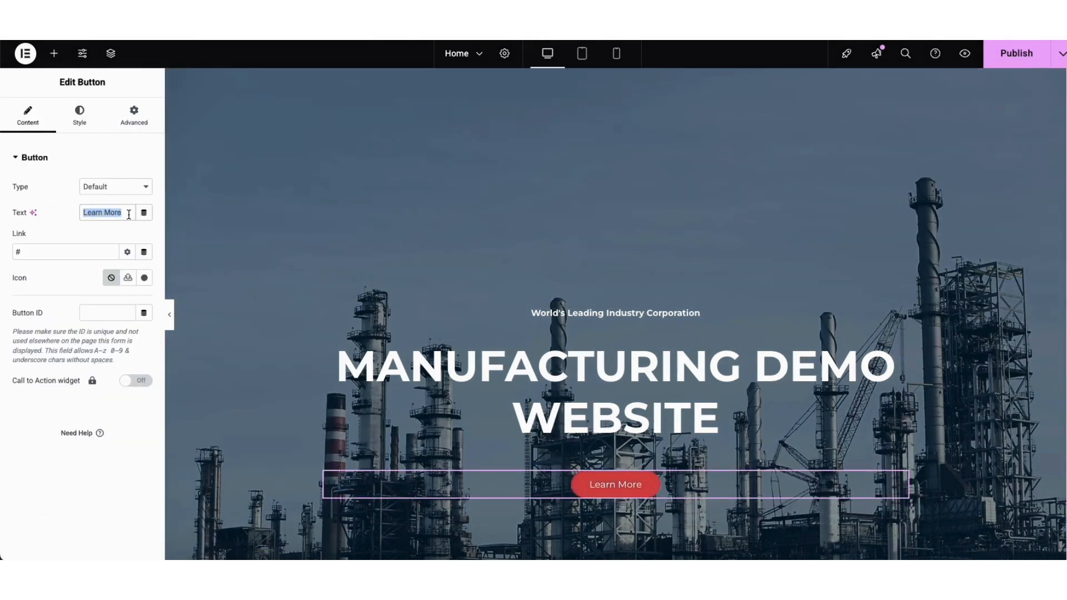
left_click(97, 232)
left_click(127, 253)
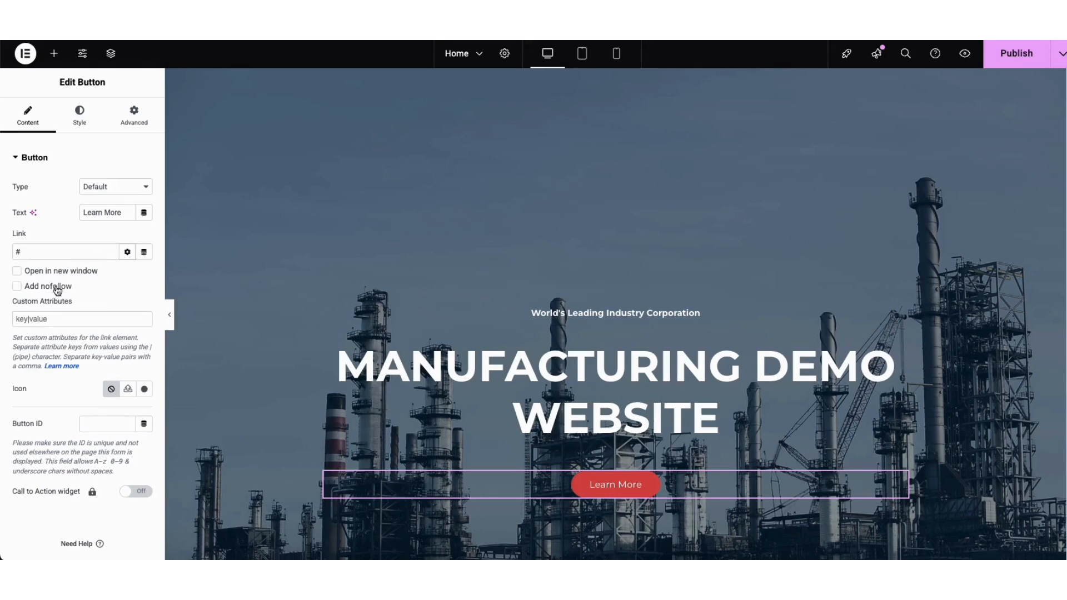
left_click(127, 253)
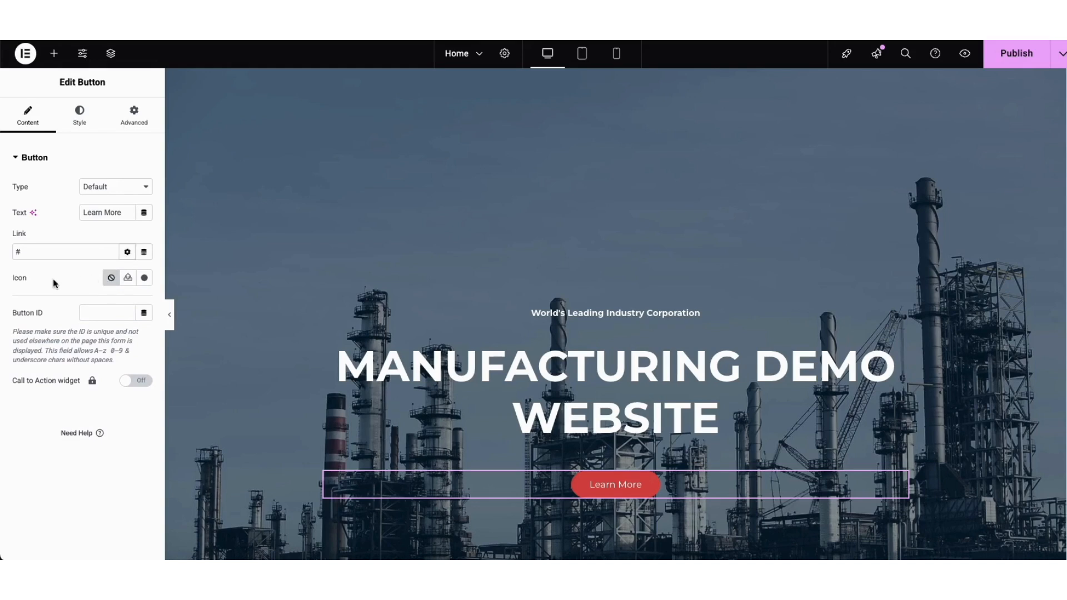
Step: Browse the icon library for the hero button without inserting an icon, and inspect the button's hover style settings
left_click(143, 278)
left_click_drag(863, 144, 862, 195)
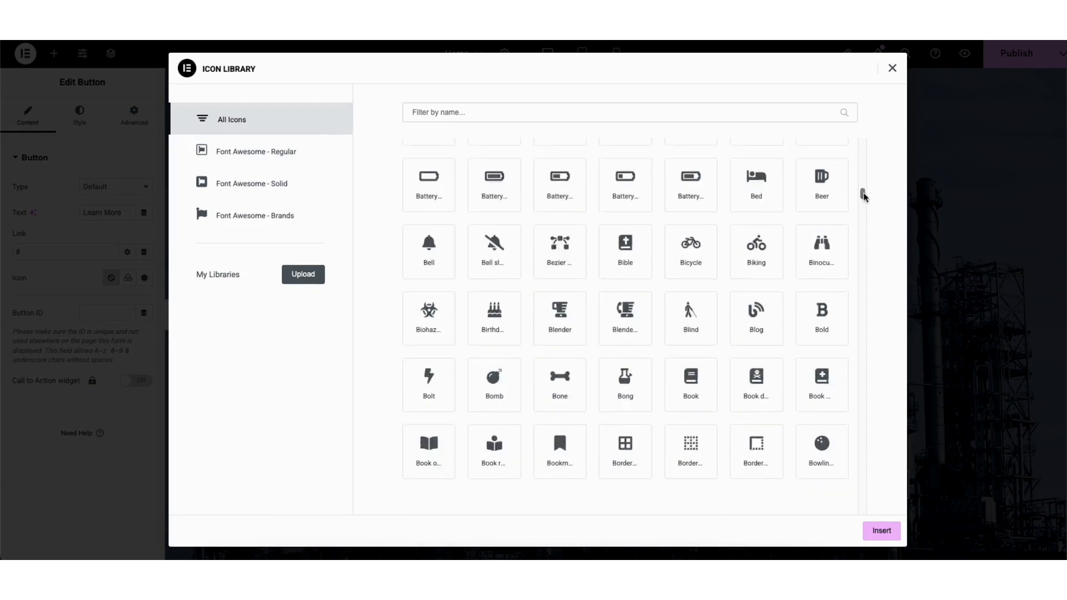
left_click(892, 68)
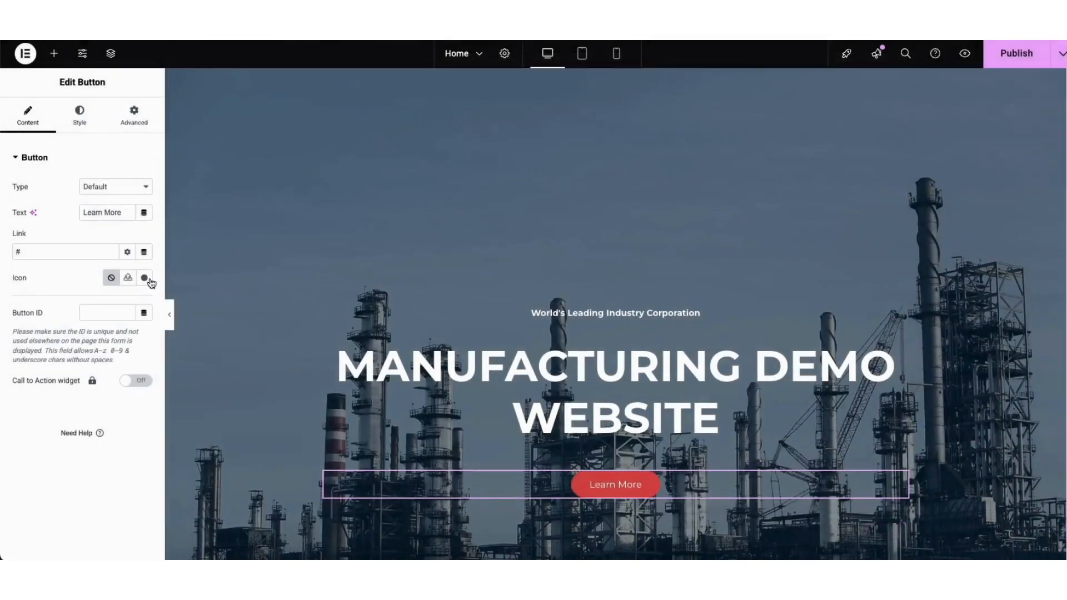
left_click(83, 126)
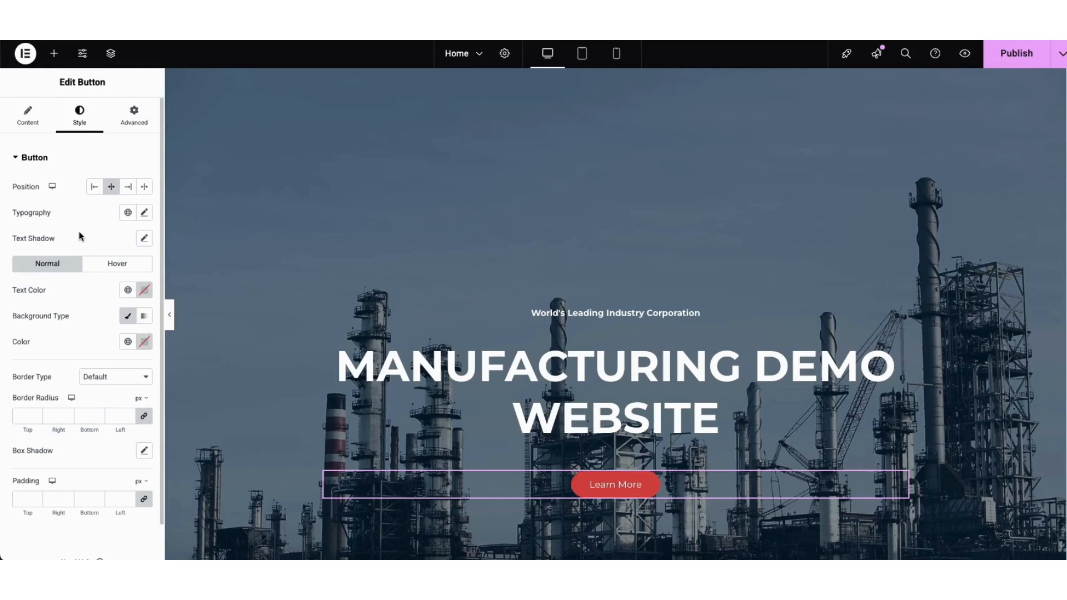
left_click(105, 263)
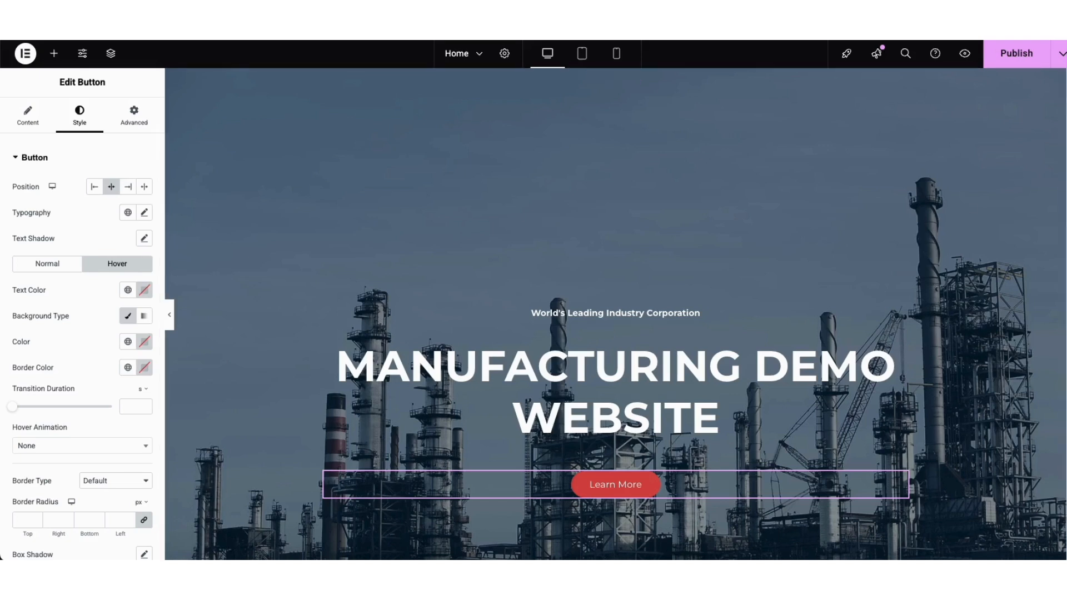
Step: Add a Heading widget between the two About Us paragraphs and delete it again
scroll(1064, 136, "down", 5)
scroll(1056, 167, "down", 7)
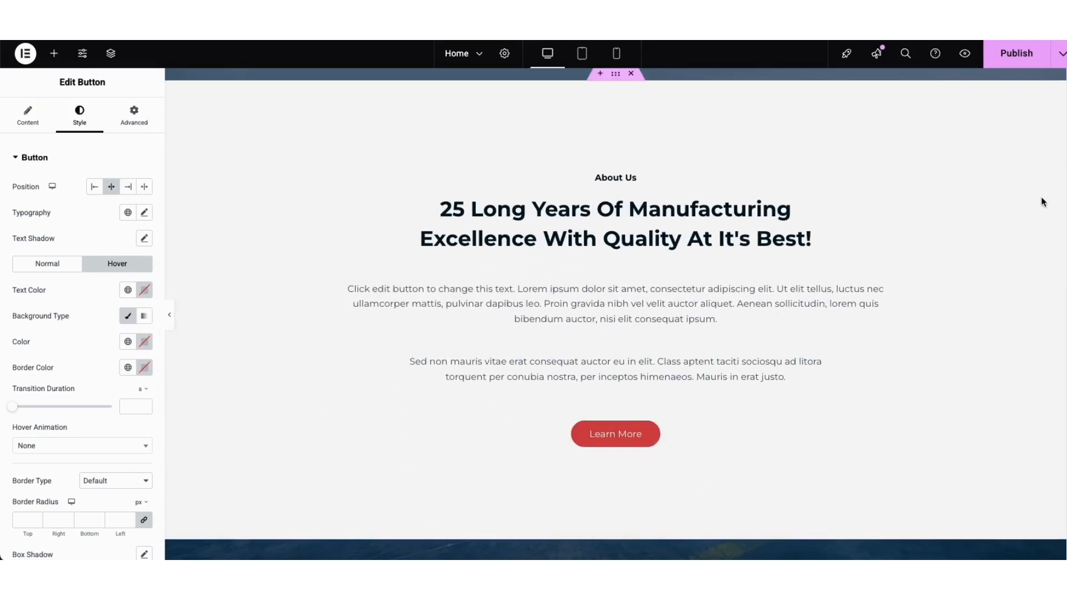
left_click(53, 54)
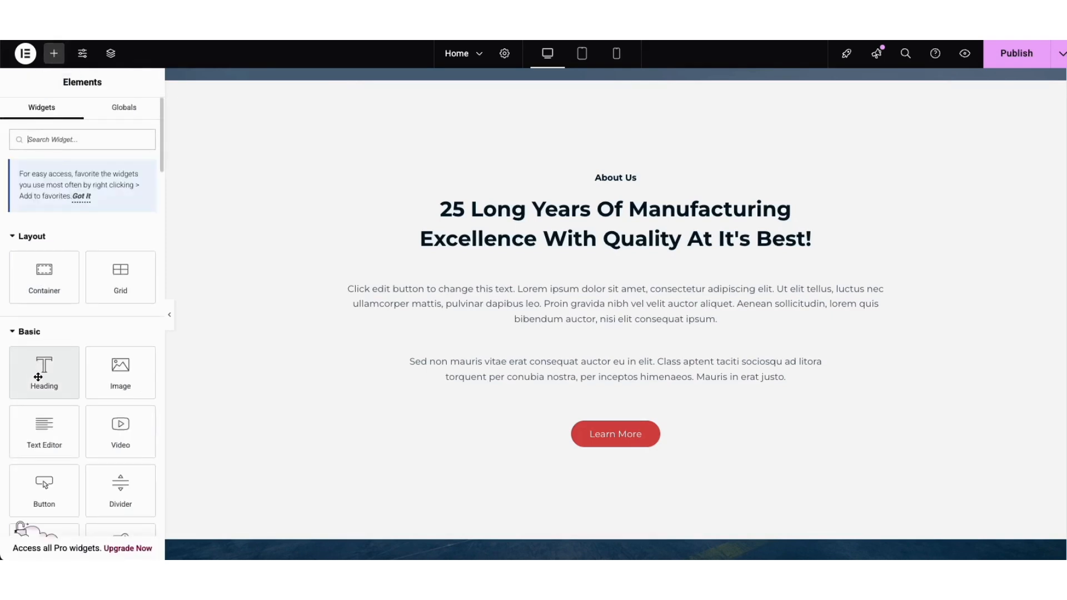
left_click_drag(35, 378, 300, 369)
left_click_drag(520, 356, 562, 356)
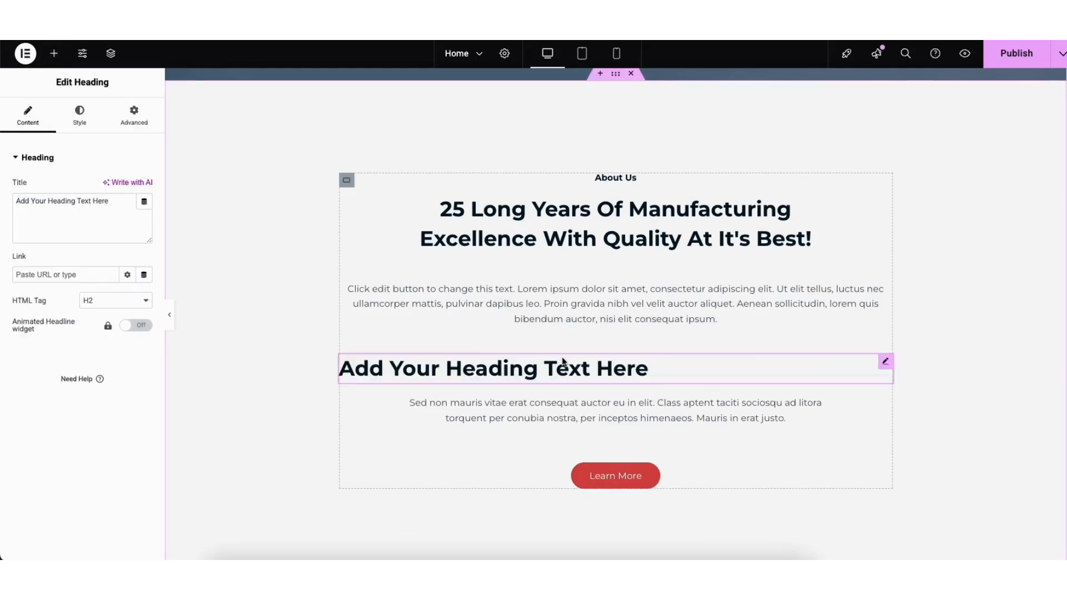
right_click(510, 375)
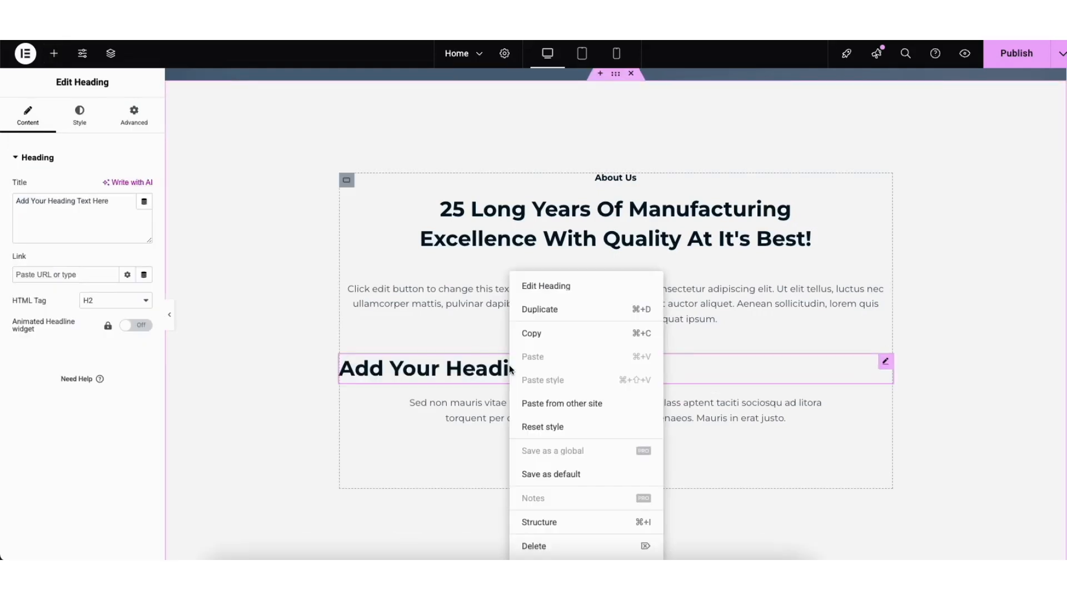
left_click(535, 546)
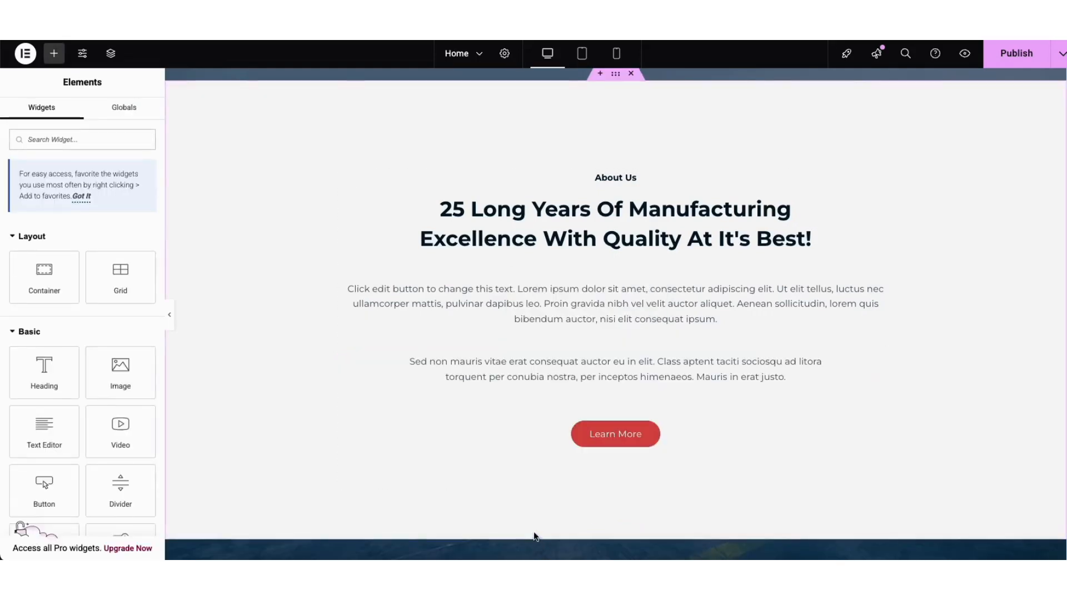
Step: Duplicate the second About Us paragraph and move the copy directly beneath the section's main heading
right_click(549, 369)
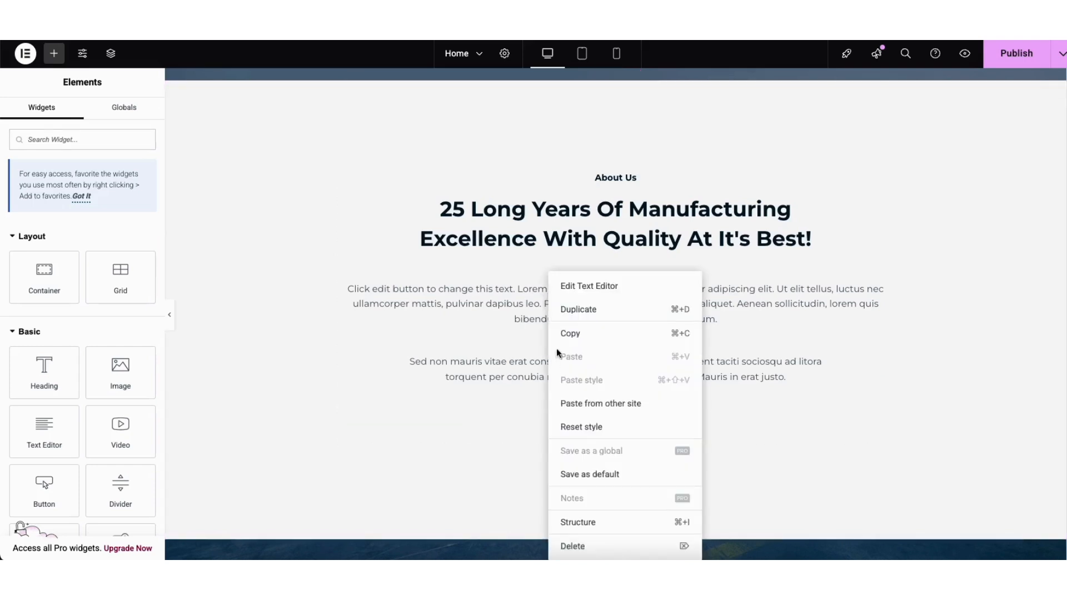
left_click(569, 307)
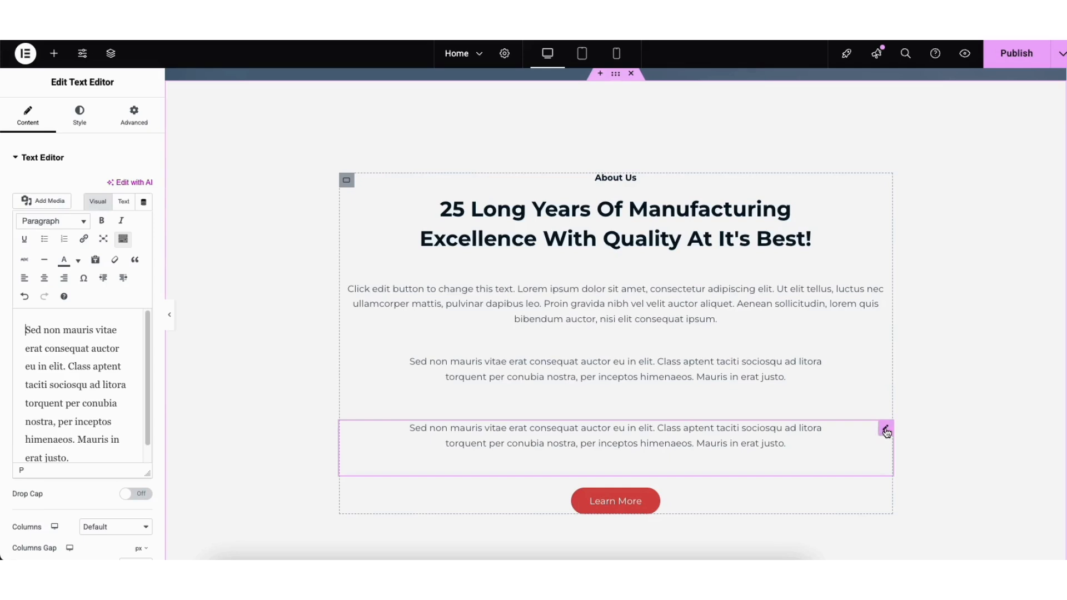
mouse_move(886, 432)
left_mouse_down()
mouse_move(728, 272)
mouse_move(727, 281)
left_mouse_up()
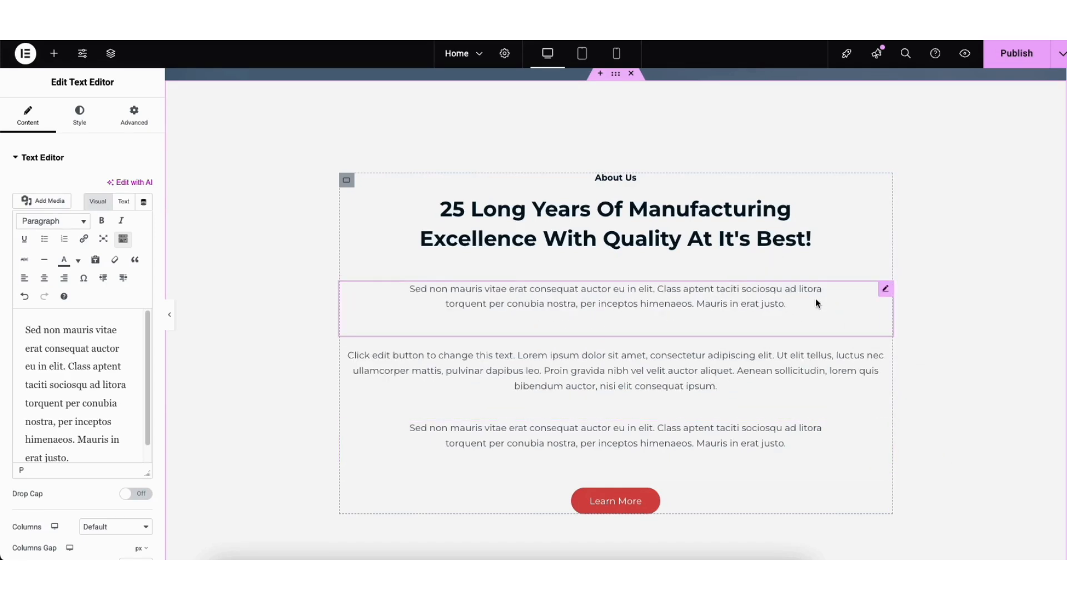
Step: Add a Text Editor widget below the moved paragraph copy in the About Us section
left_click(54, 54)
left_click_drag(42, 428, 546, 349)
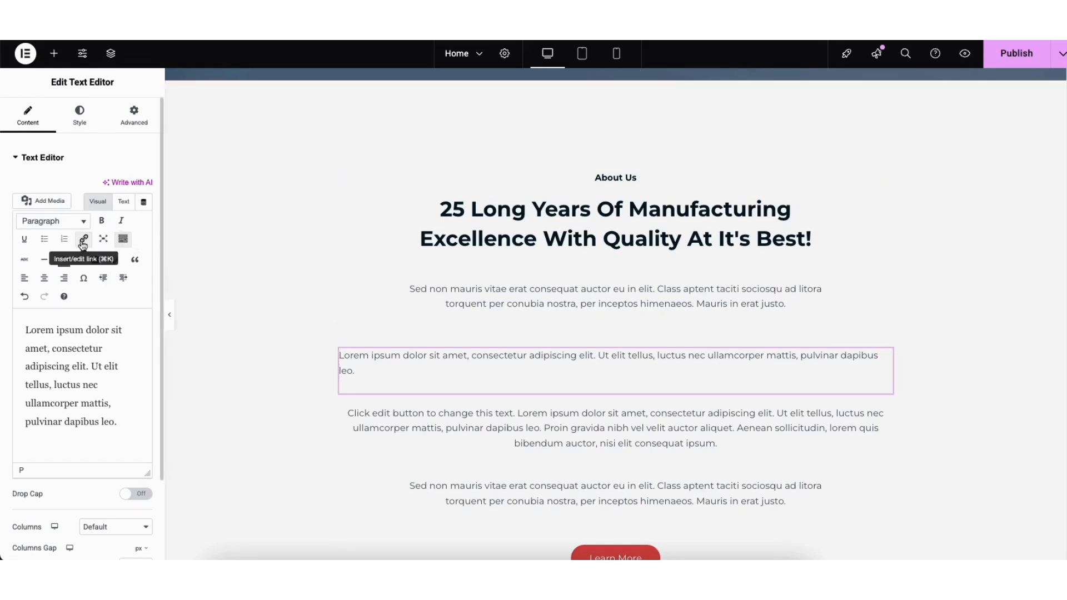
Step: Examine the new text block's link settings, formatting tools and text color choices without applying any
left_click(83, 240)
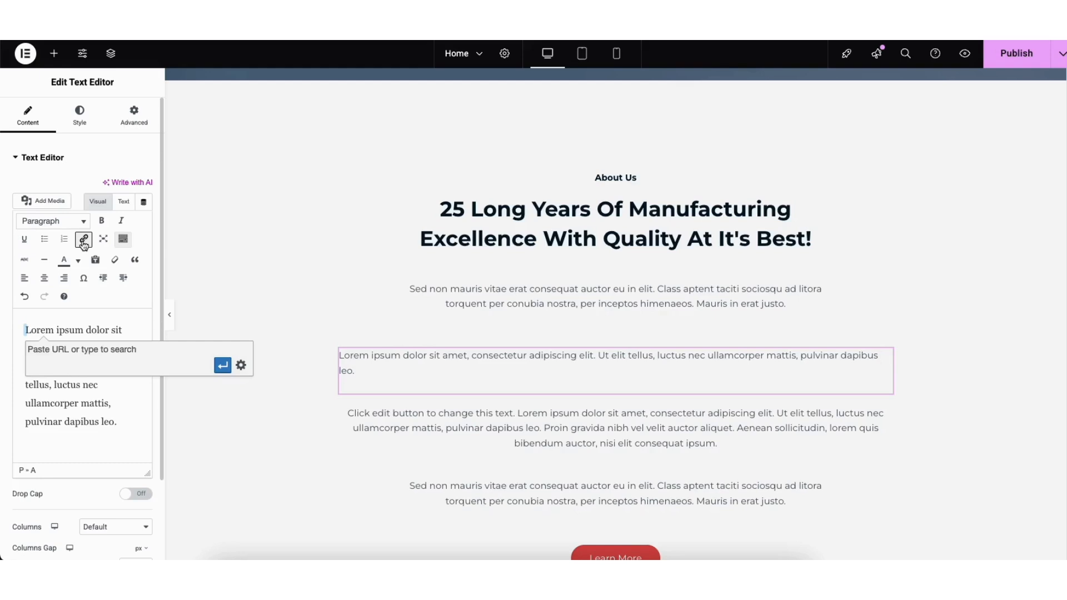
left_click(241, 367)
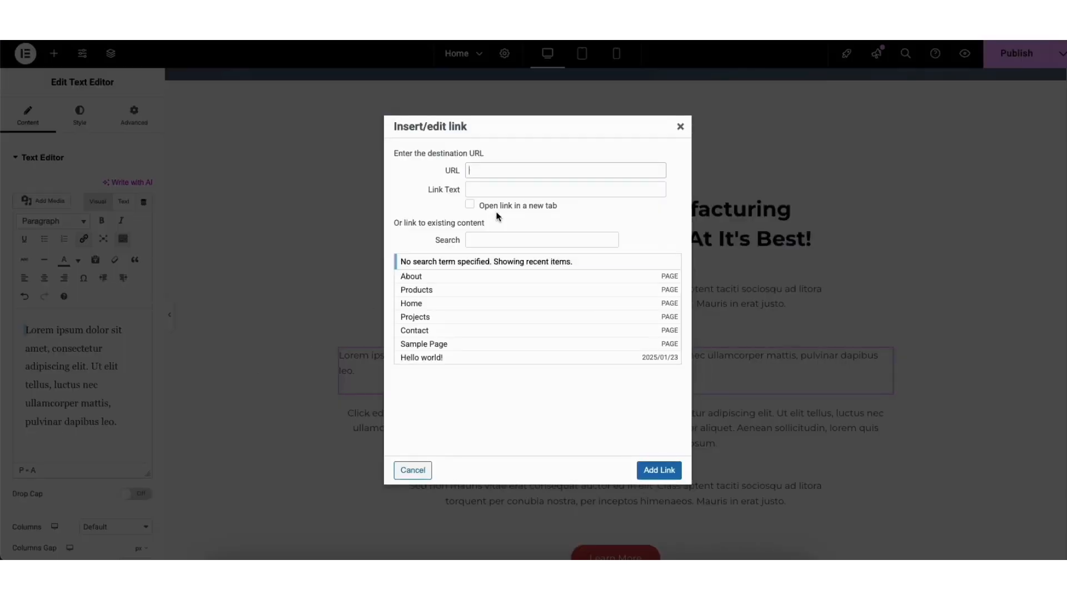
left_click(679, 127)
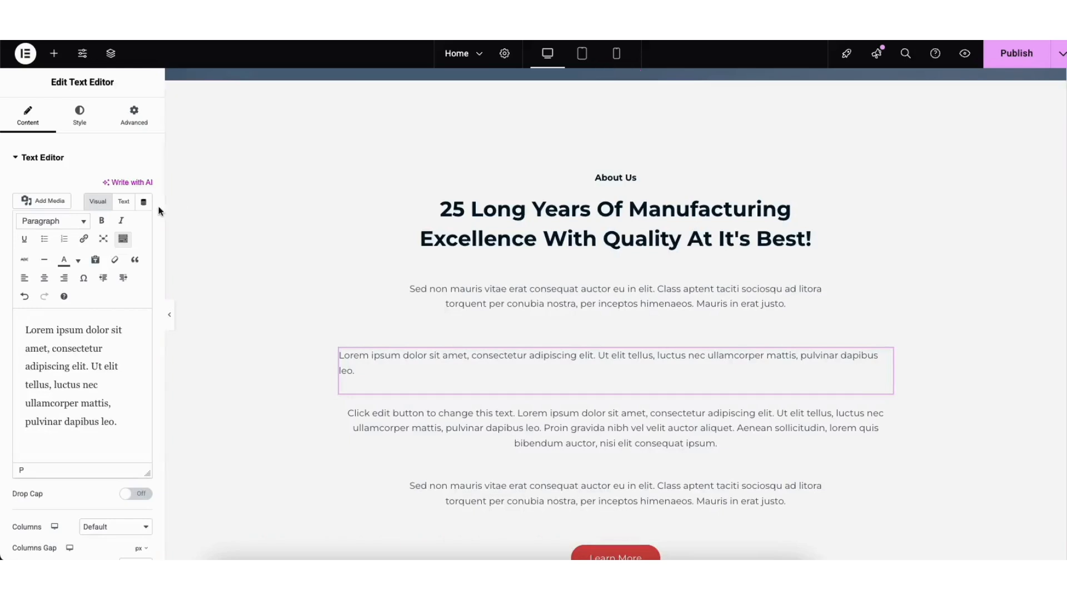
left_click(122, 240)
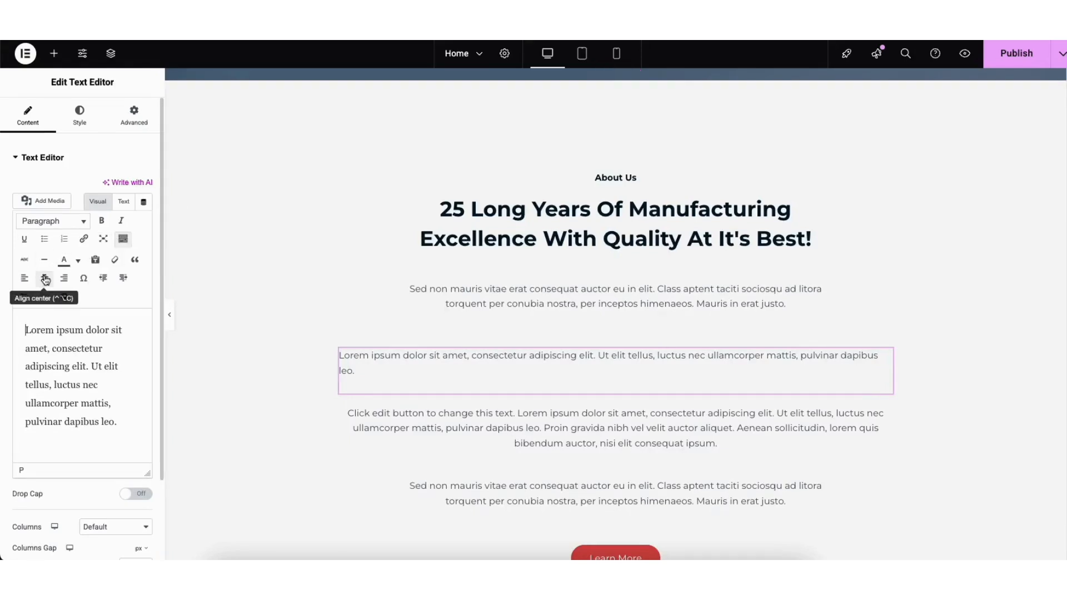
left_click(79, 261)
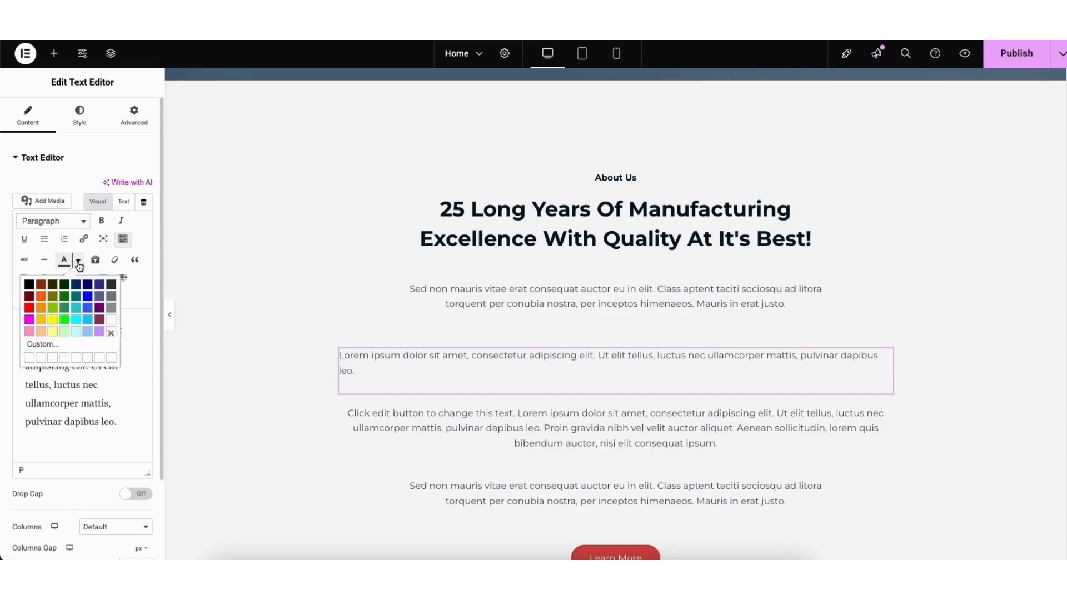
left_click(80, 264)
left_click(24, 298)
left_click(45, 298)
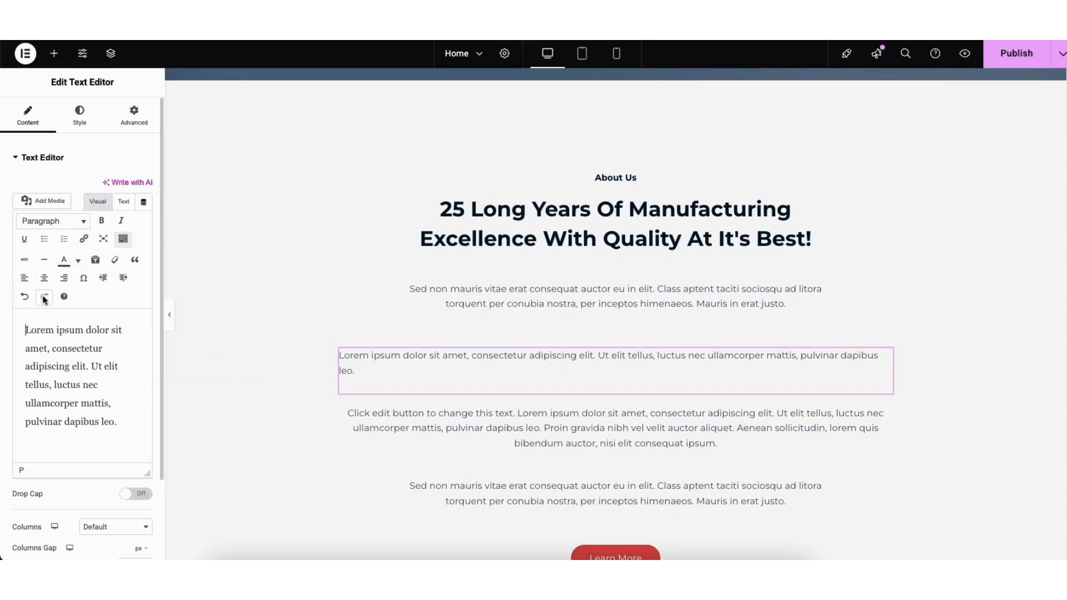
Step: Review the new text block's style and typography options, browsing the font families while keeping Default
left_click(79, 123)
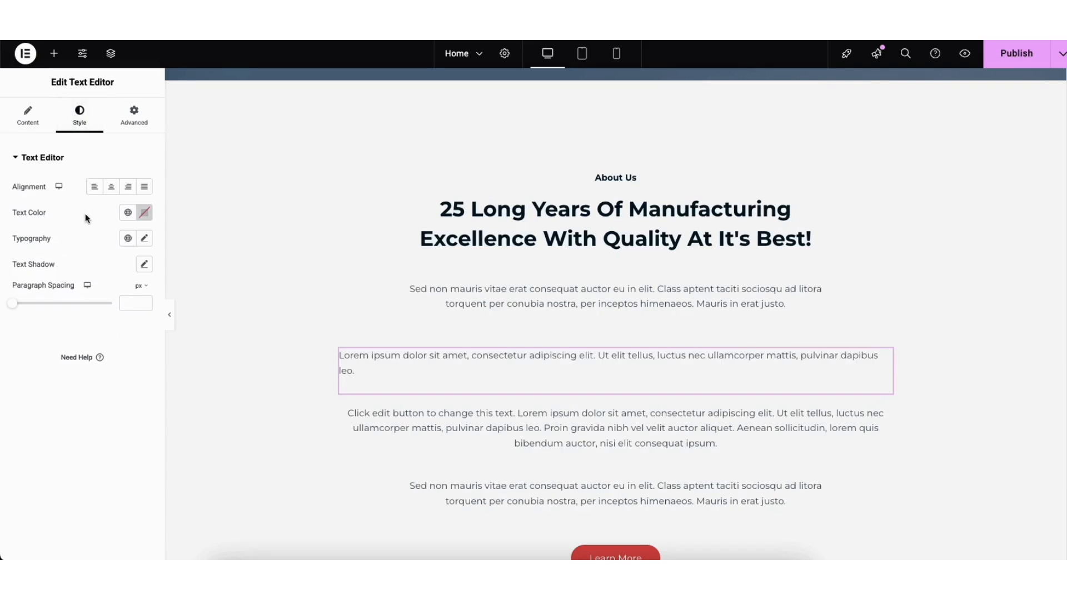
left_click(145, 241)
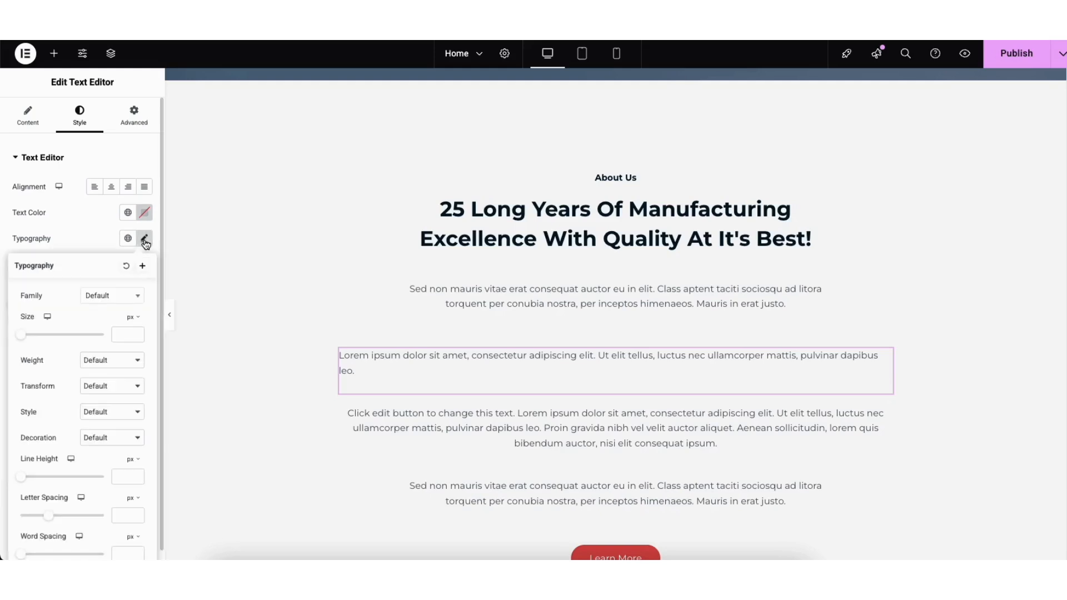
left_click(135, 300)
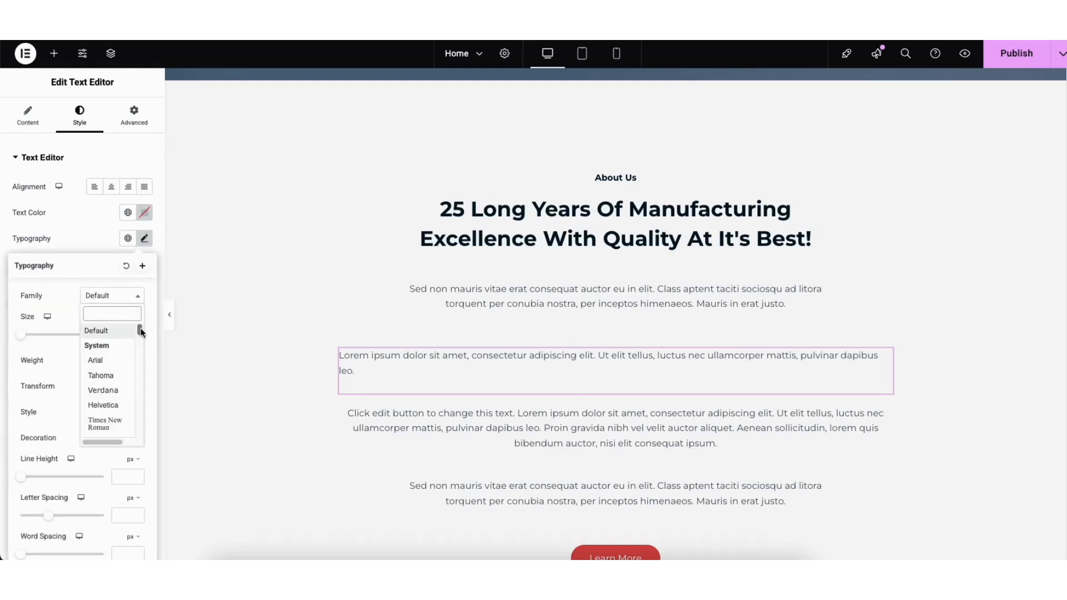
scroll(138, 332, "down", 20)
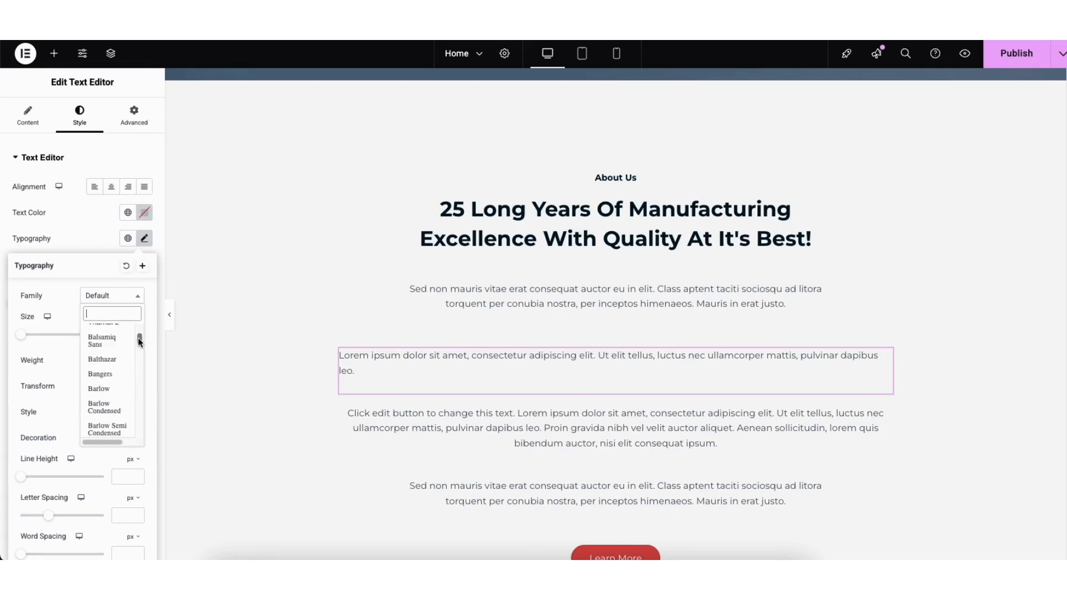
left_click(65, 311)
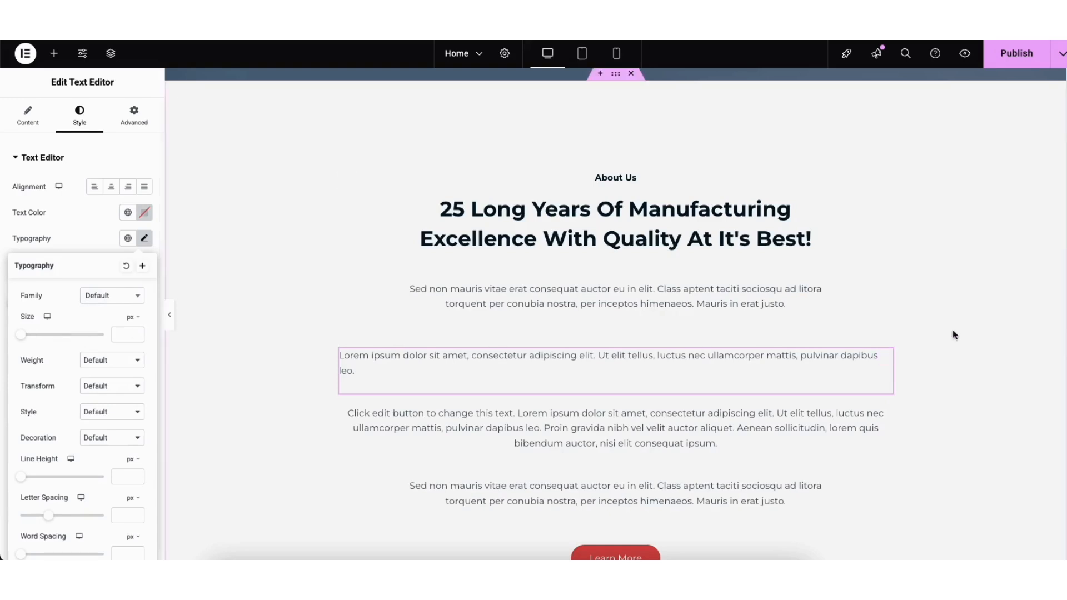
Step: Edit the Aerospace And Defense image in the Industries We Serve section and choose aerospace.jpg from the media library
scroll(616, 314, "down", 10)
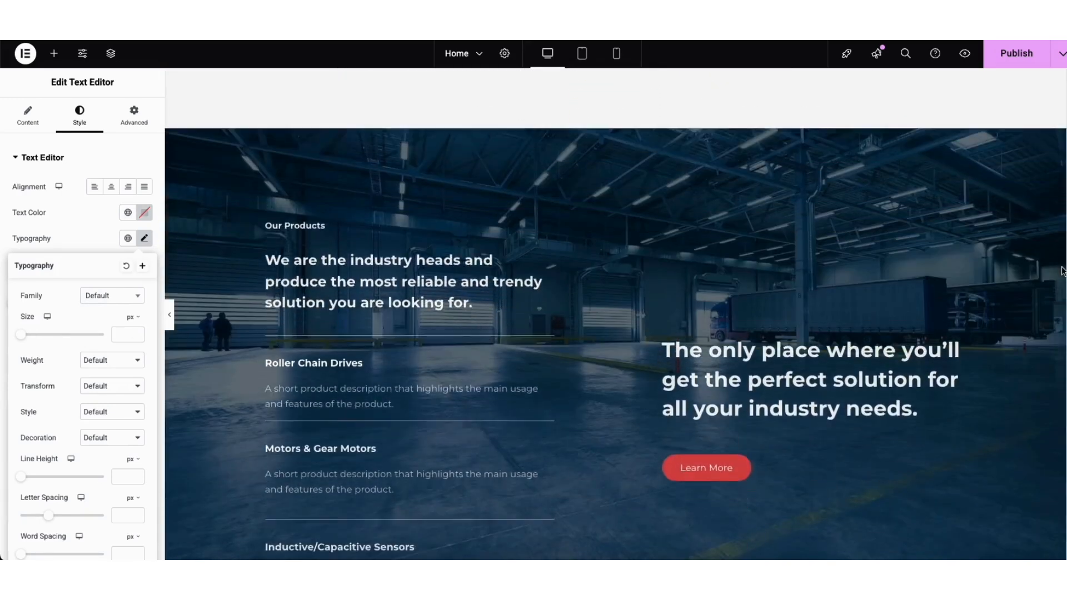
scroll(761, 365, "down", 10)
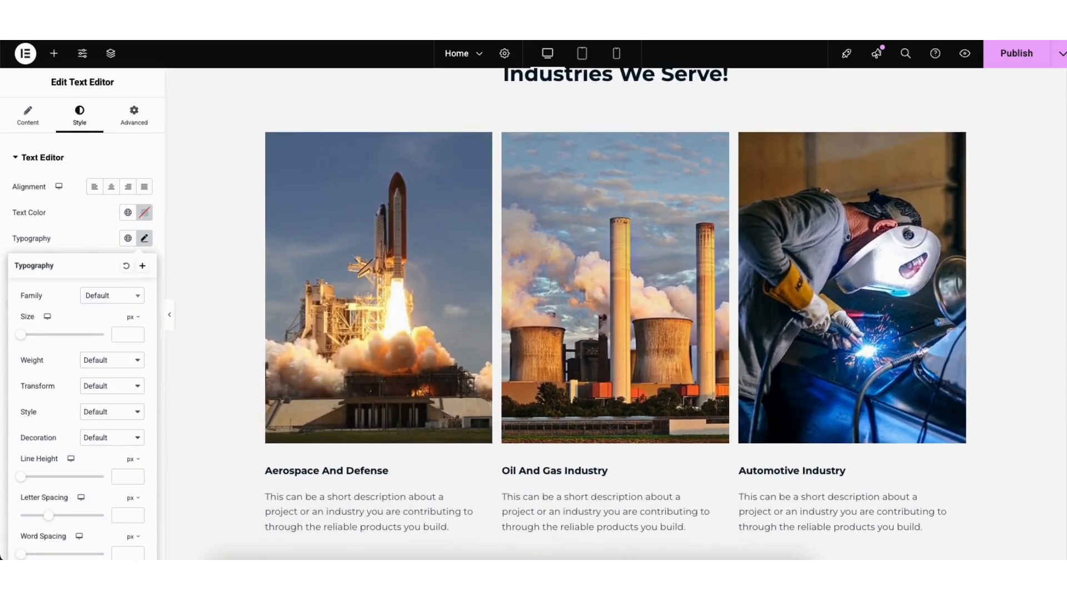
left_click(332, 290)
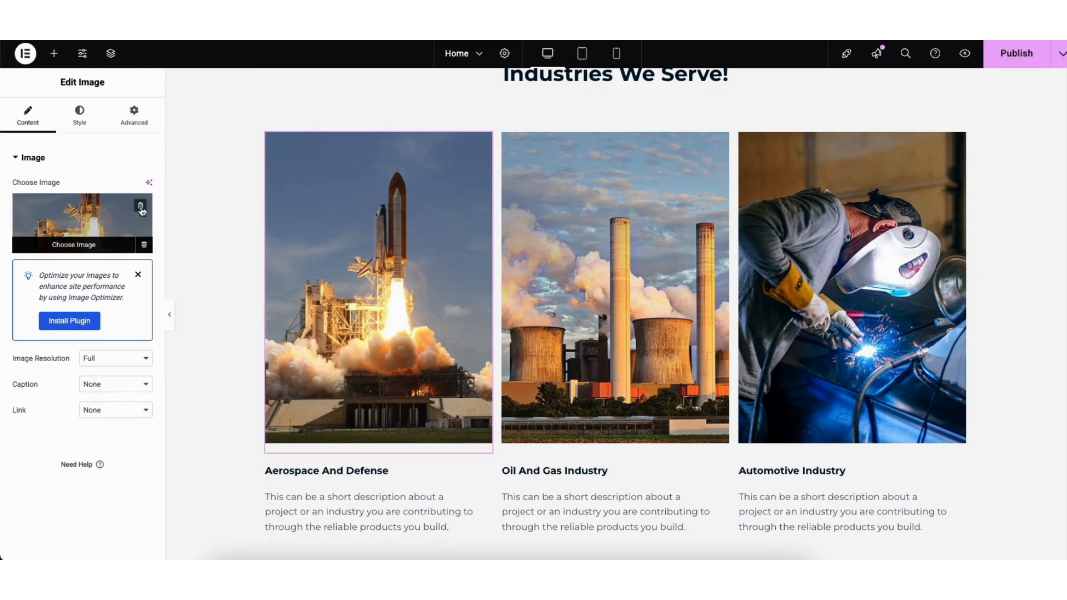
left_click(72, 228)
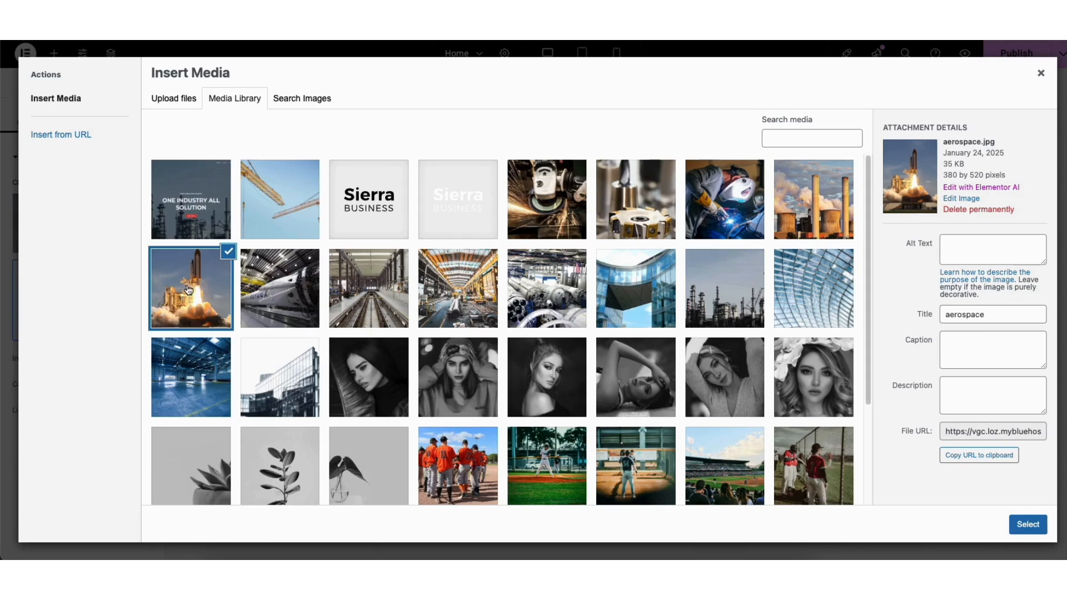
left_click(1027, 525)
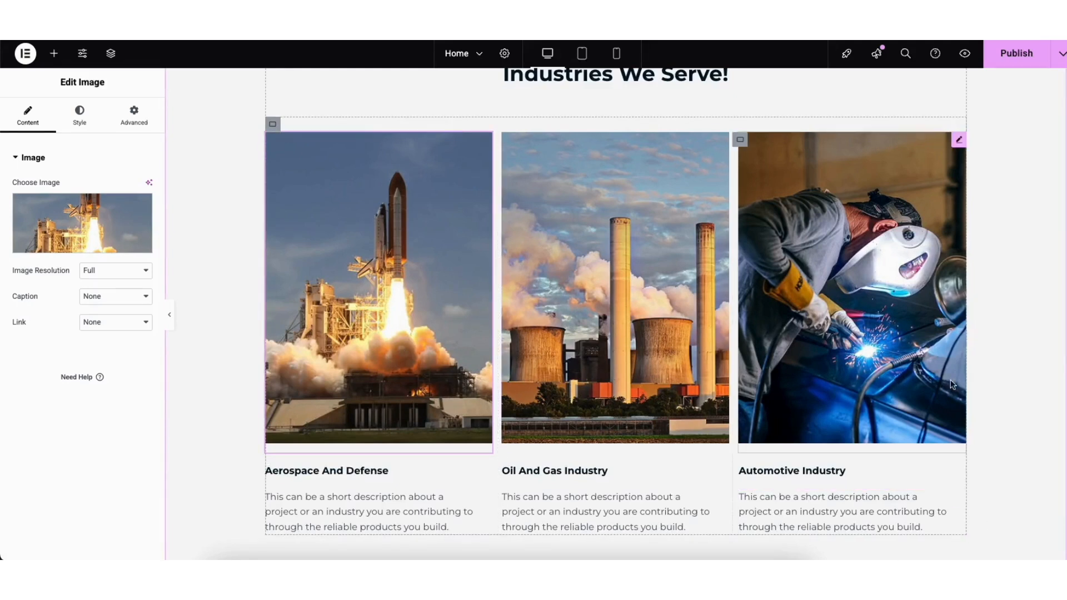
Step: Edit the Our Products container's background style and select working-1.jpeg from the media library as its background image
scroll(1045, 334, "up", 10)
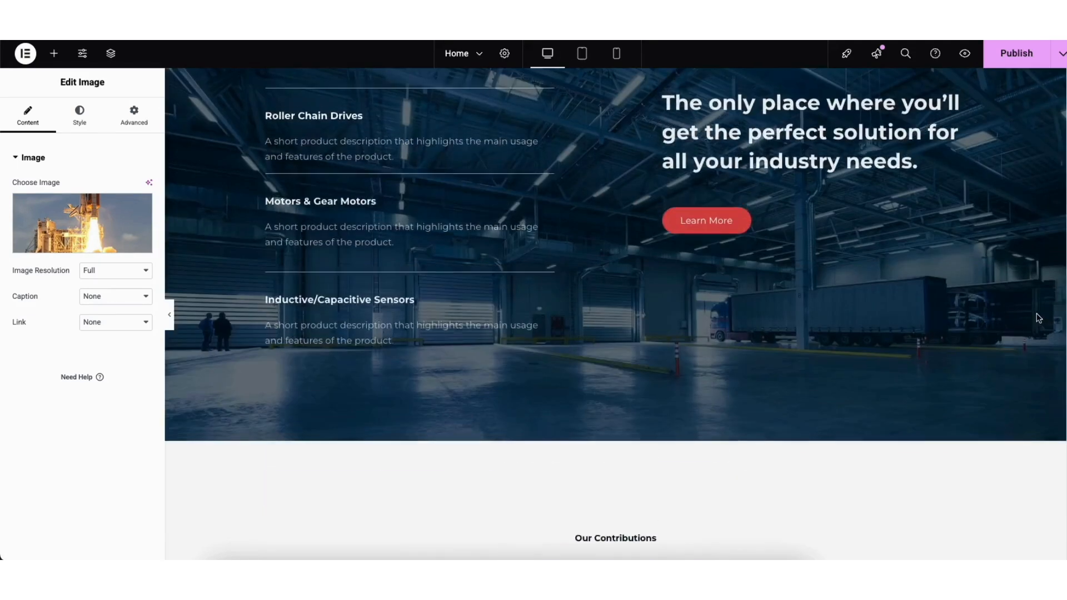
scroll(1026, 288, "up", 1)
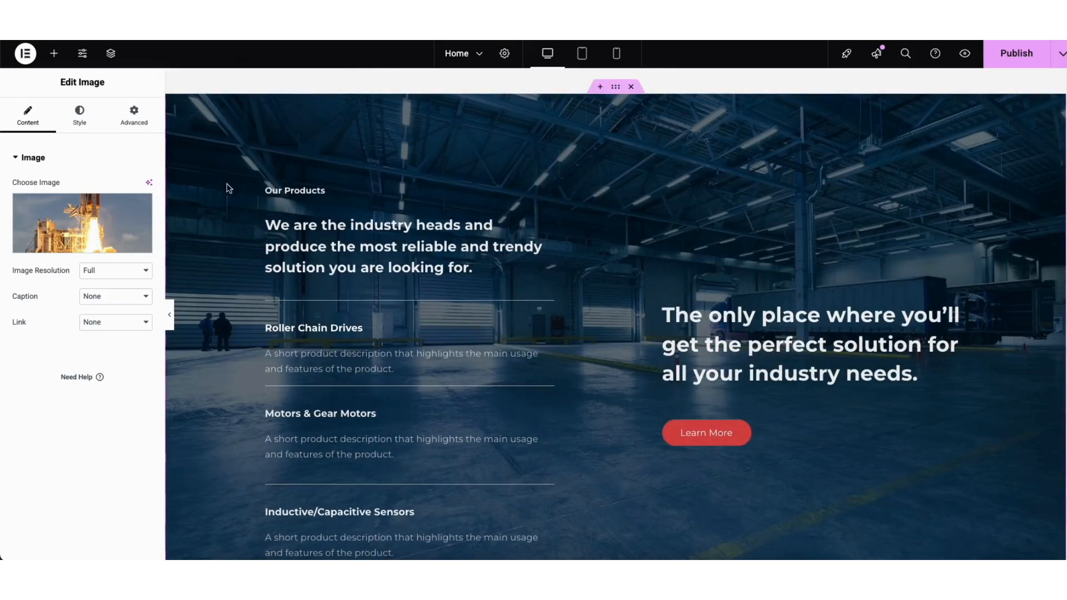
right_click(216, 144)
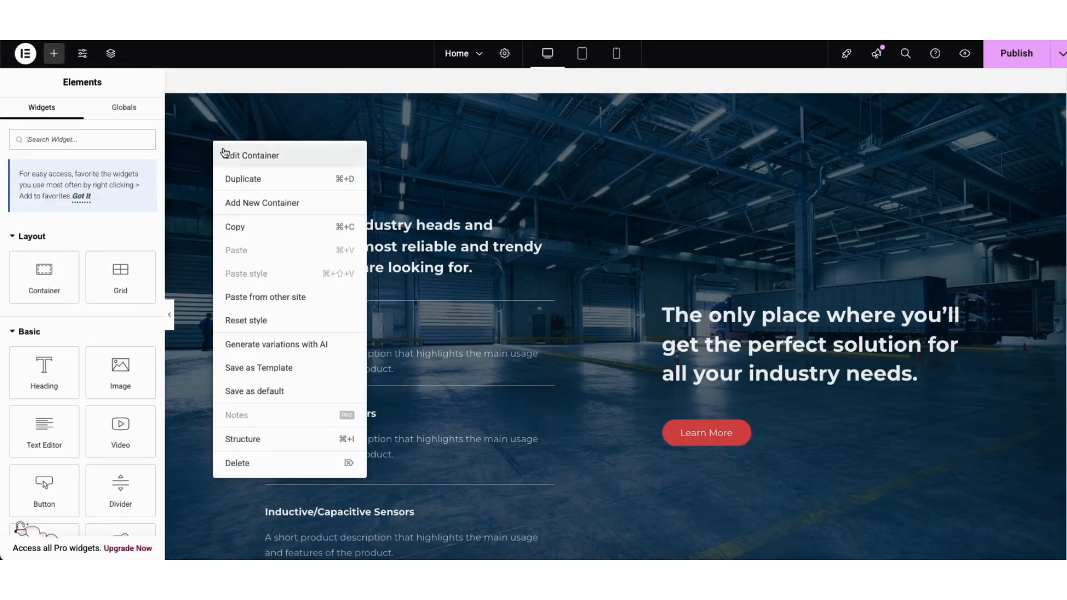
left_click(238, 159)
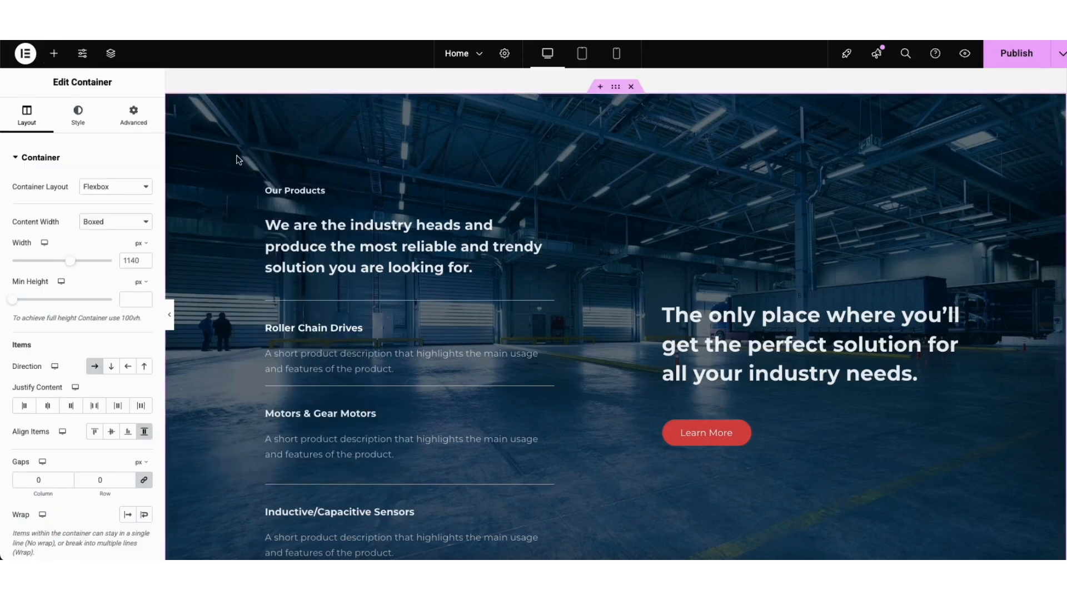
left_click(89, 129)
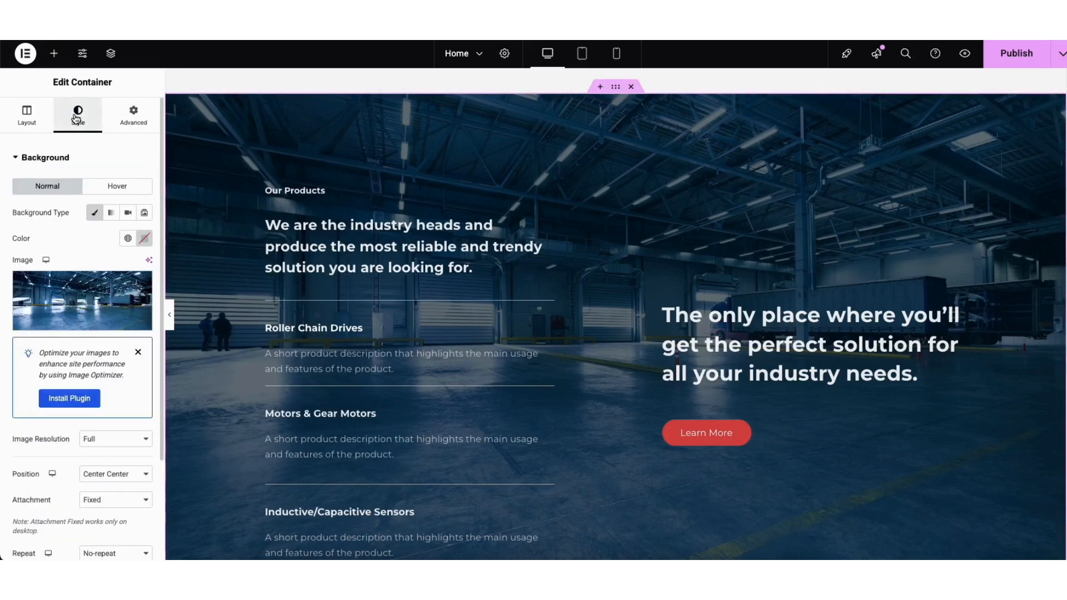
mouse_move(81, 301)
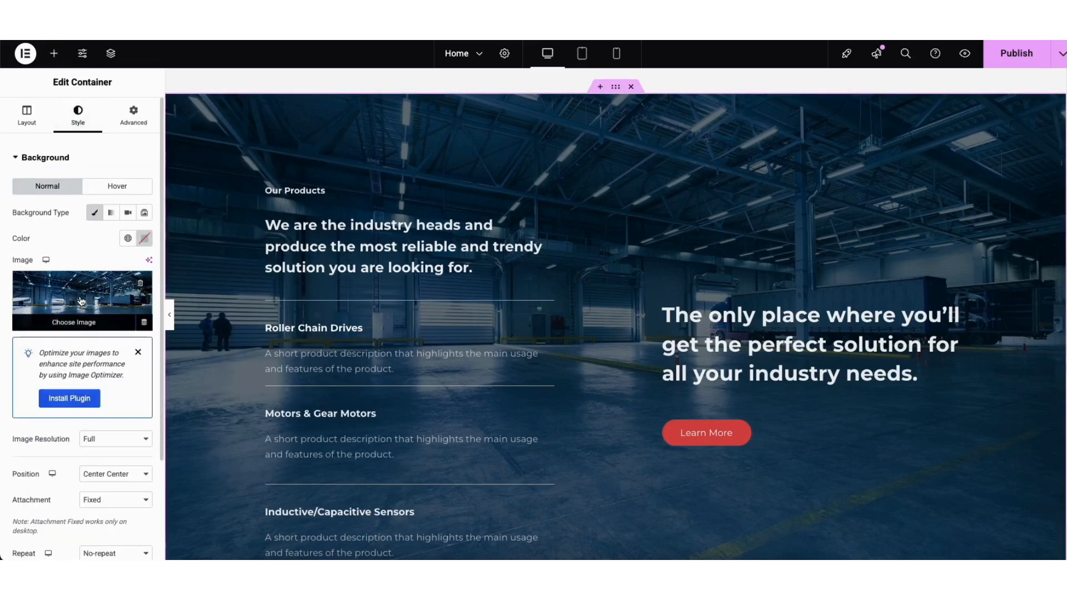
left_click(109, 297)
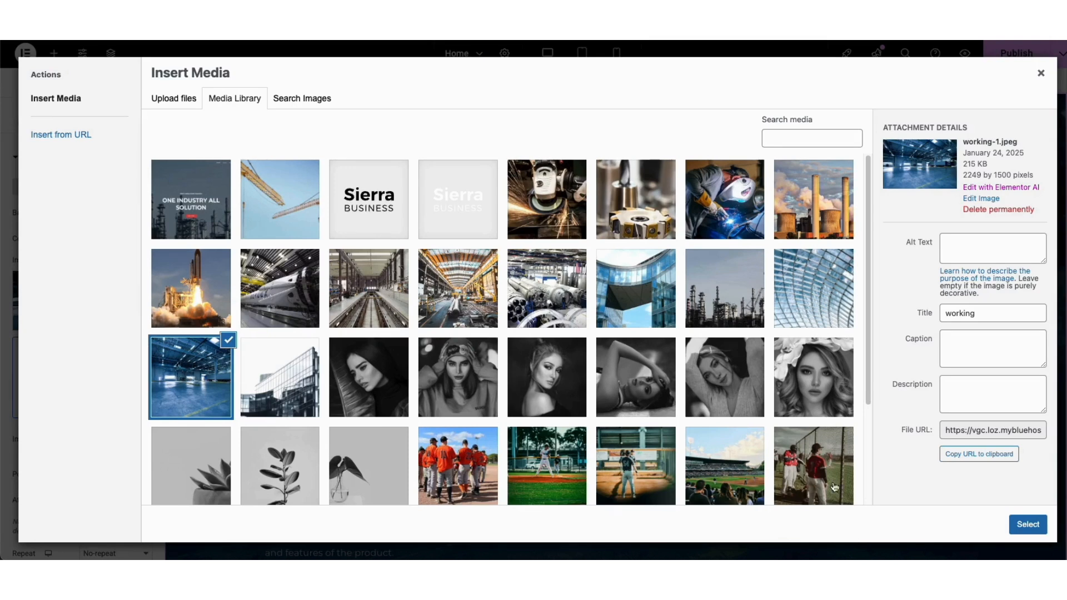
left_click(1022, 526)
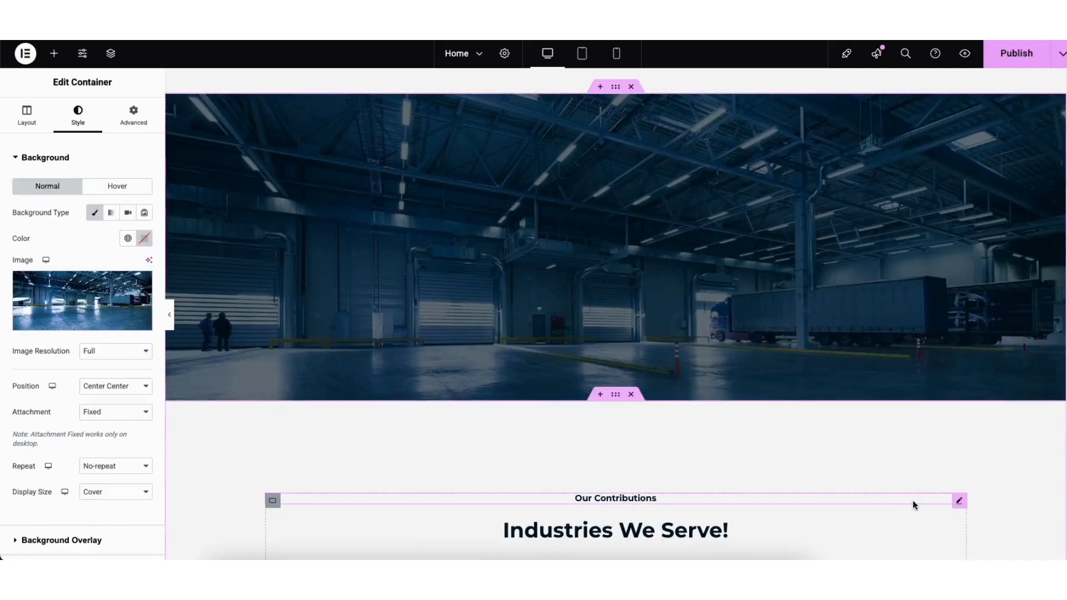
Step: Examine the Our Products container's background overlay settings
scroll(889, 500, "down", 5)
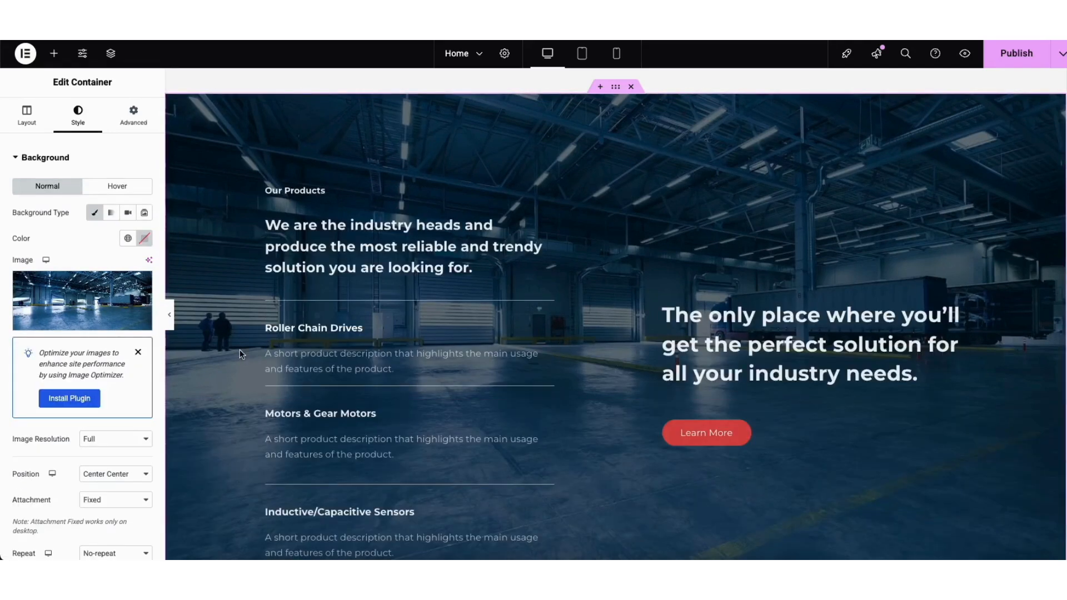
scroll(163, 354, "down", 2)
scroll(164, 353, "down", 2)
left_click(96, 466)
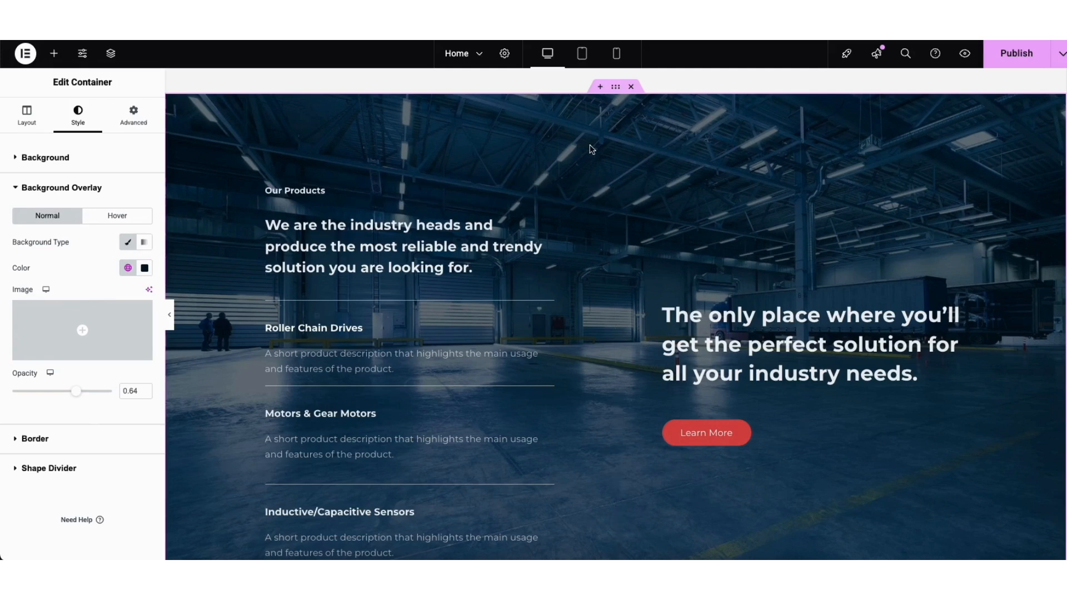
Step: Insert a three-column Flexbox container with a wide middle column above the Our Products section and place a Heading widget in that middle column
left_click(600, 87)
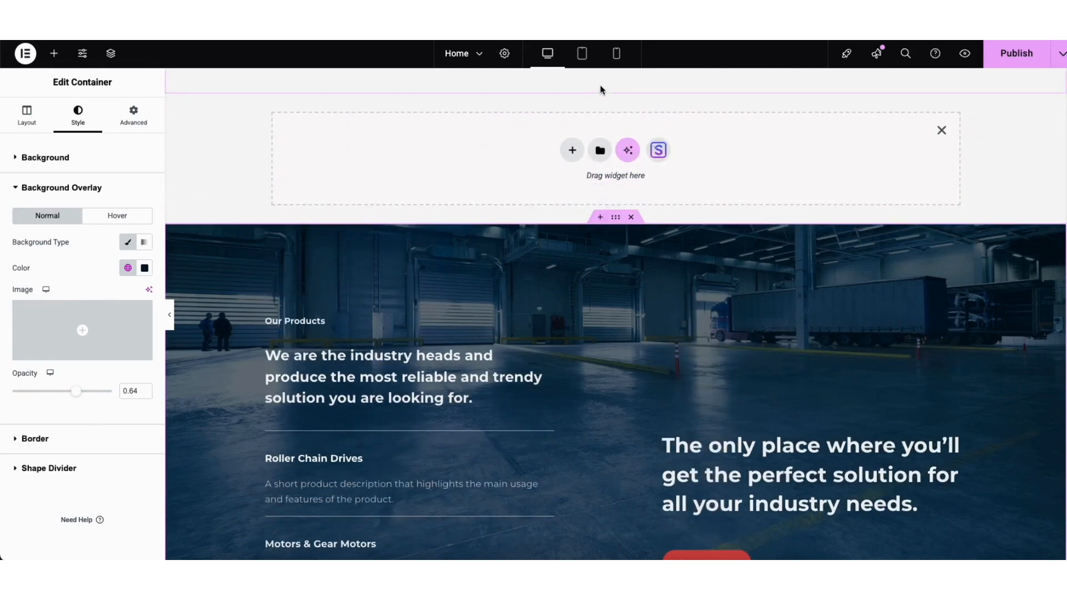
left_click(572, 152)
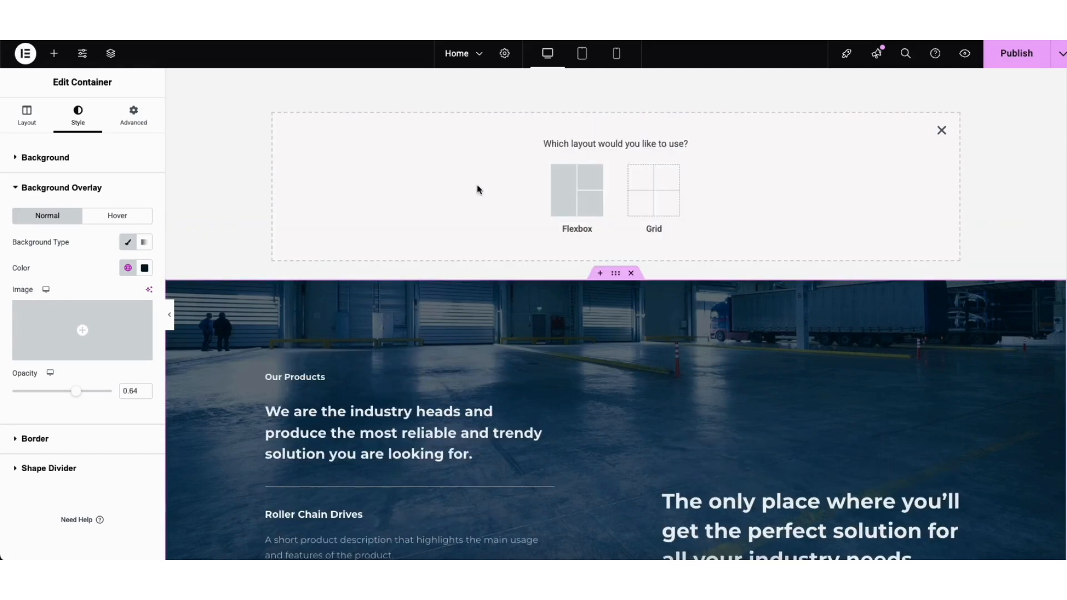
left_click(578, 193)
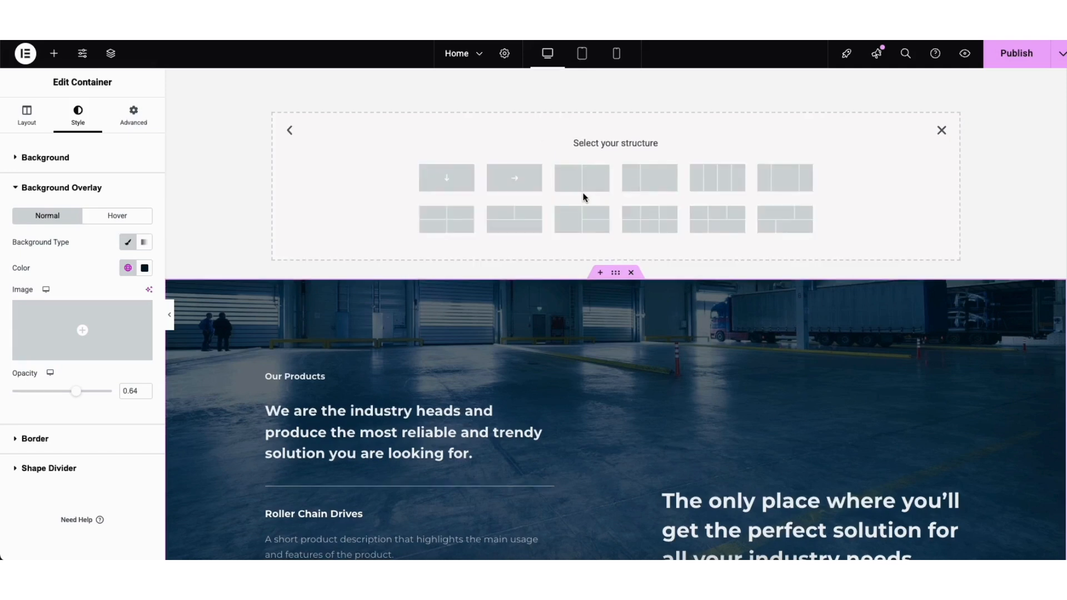
left_click(782, 186)
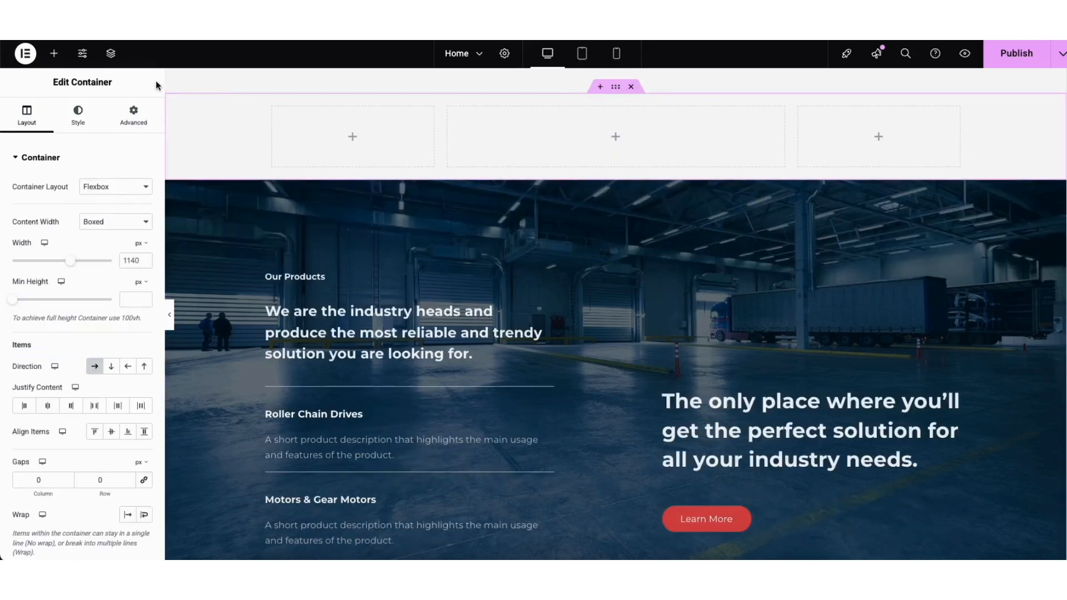
left_click(54, 53)
left_click_drag(42, 378, 587, 144)
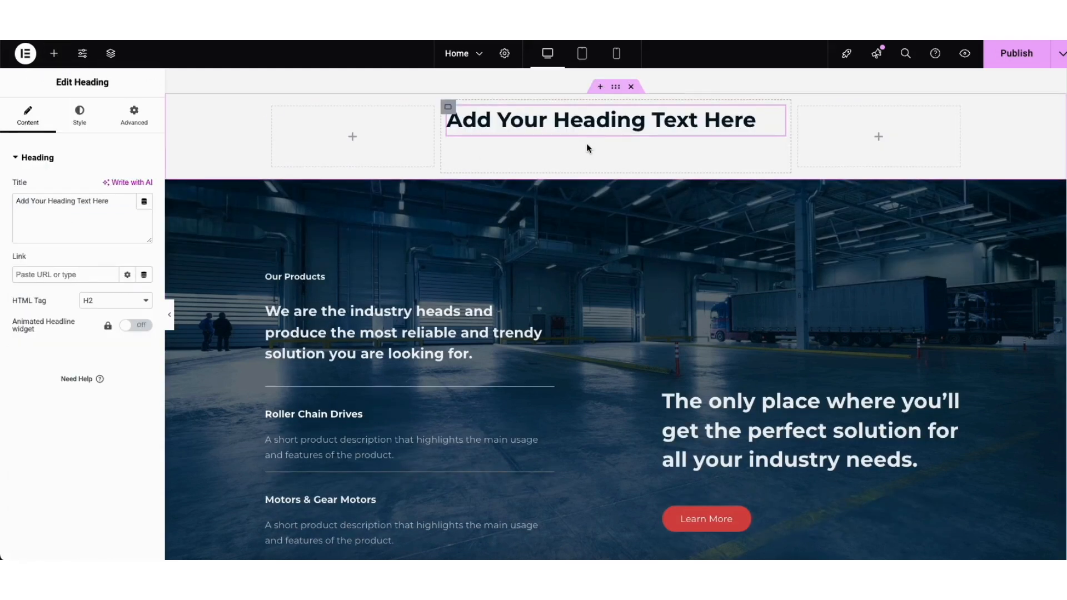
Step: Delete the new three-column container together with its heading
left_click(615, 87)
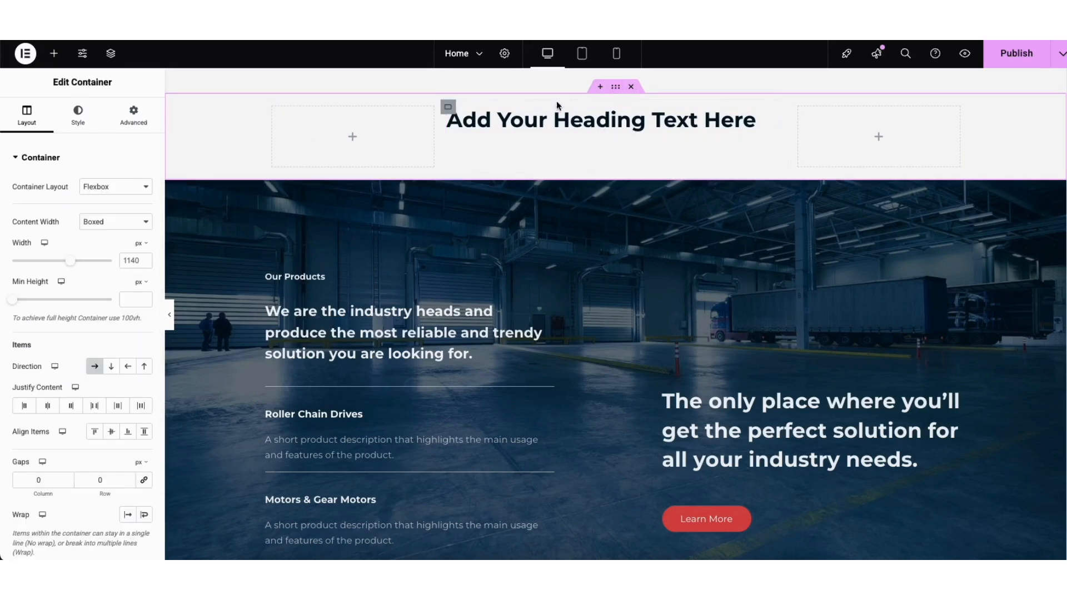
left_click(631, 87)
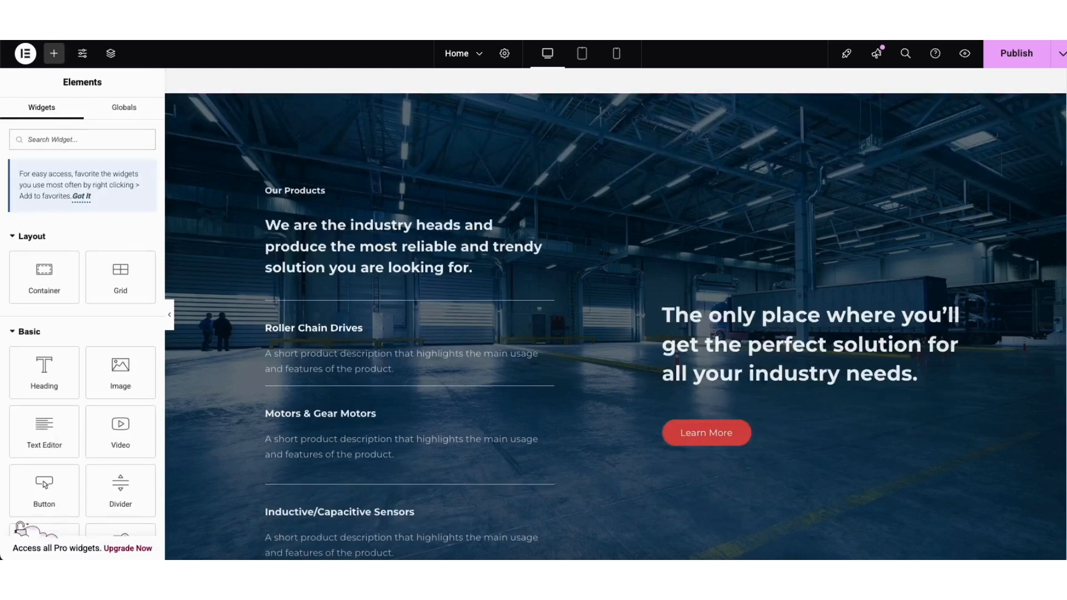
Step: Open the Starter Templates block library from the empty area below the Need Help with Easier Industrial Solutions section
scroll(616, 314, "up", 3)
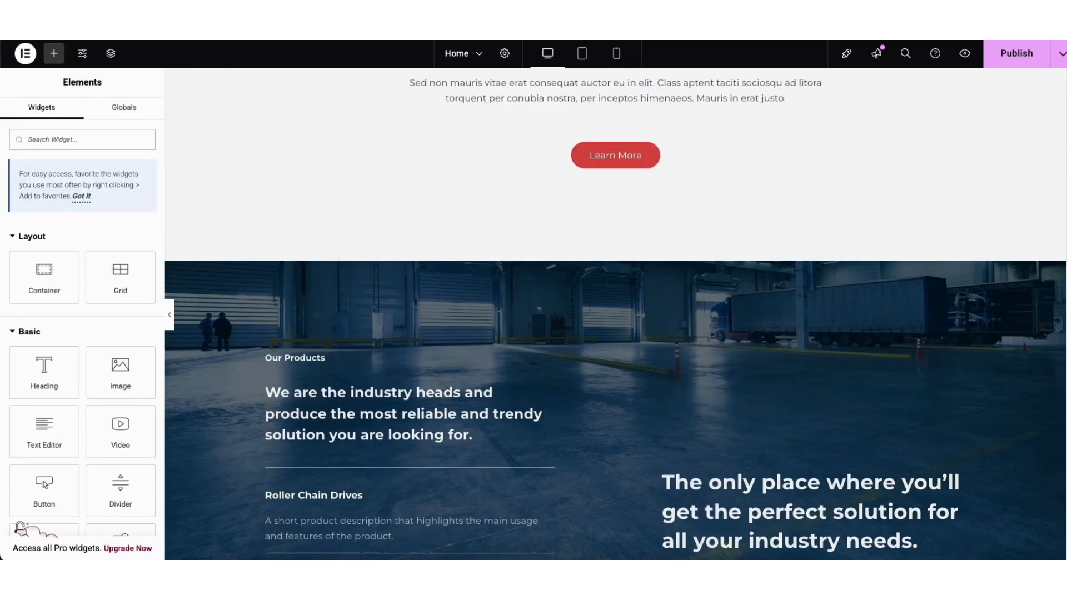
mouse_move(622, 272)
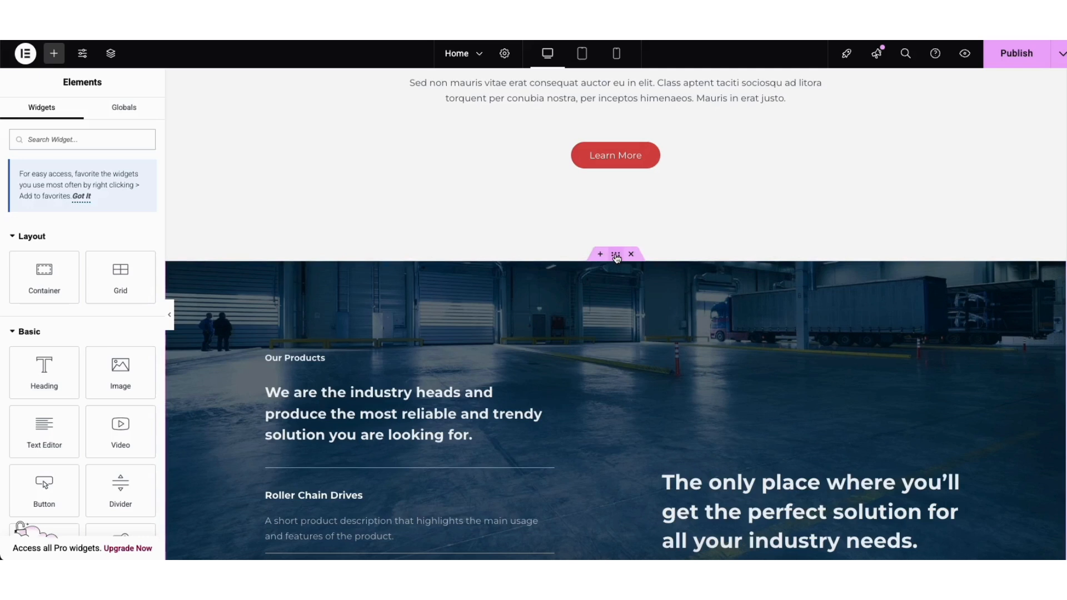
left_click_drag(616, 255, 516, 273)
left_click_drag(1063, 273, 1064, 473)
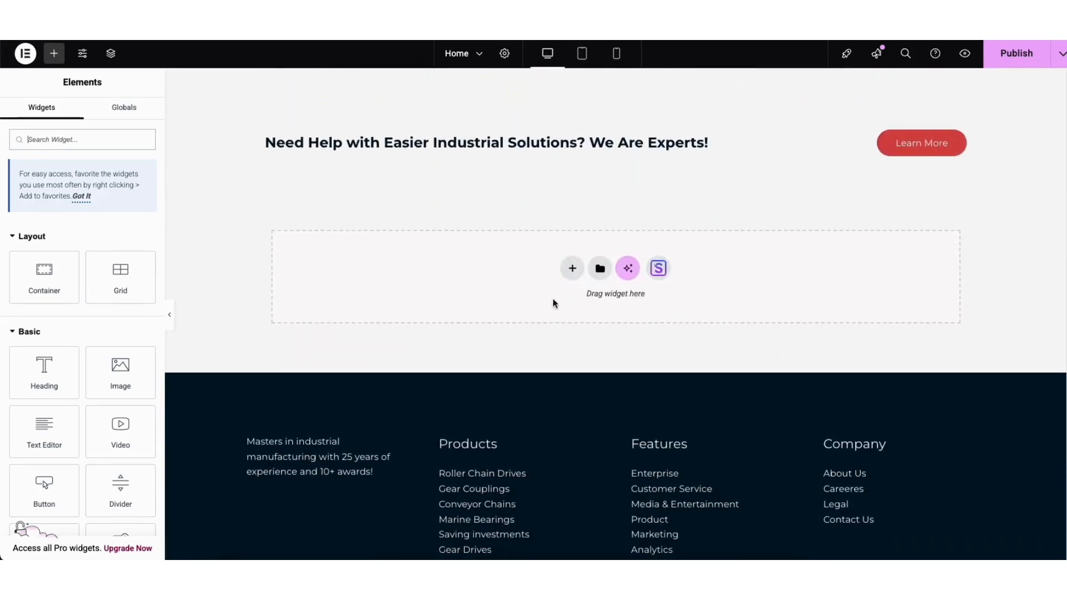
left_click(659, 269)
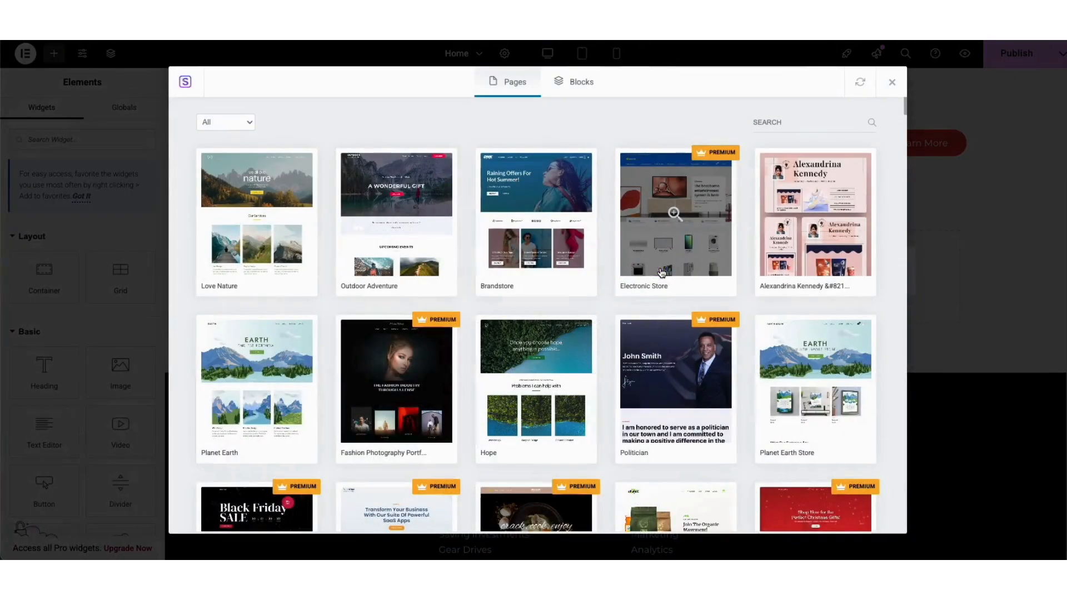
left_click(575, 88)
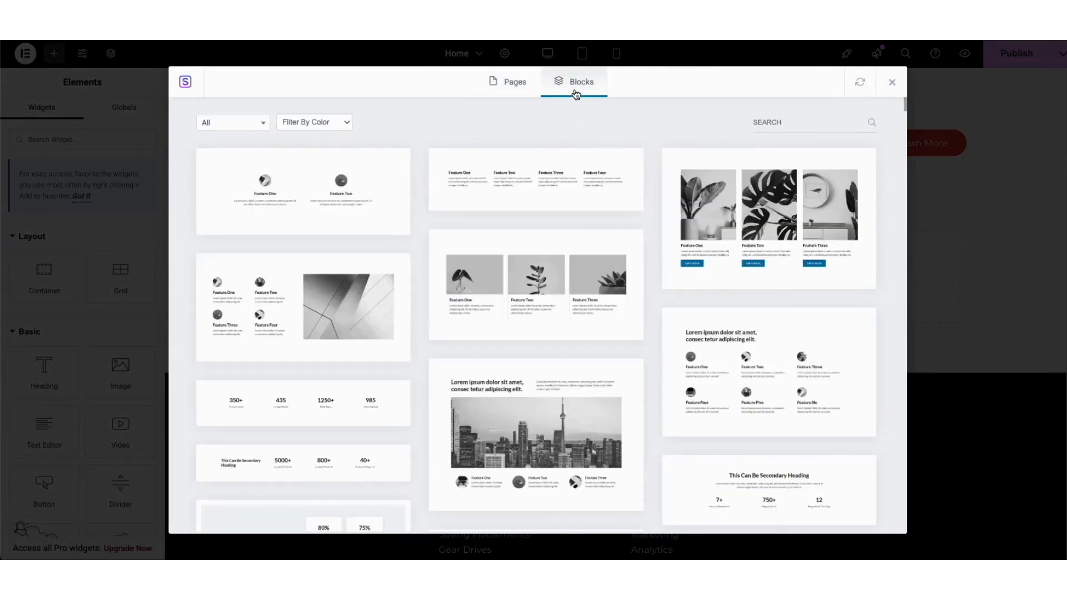
Step: Browse the available blocks and categories, and import the three-card Feature One, Feature Two, Feature Three block with plant images
left_click_drag(905, 102, 894, 170)
scroll(891, 183, "up", 20)
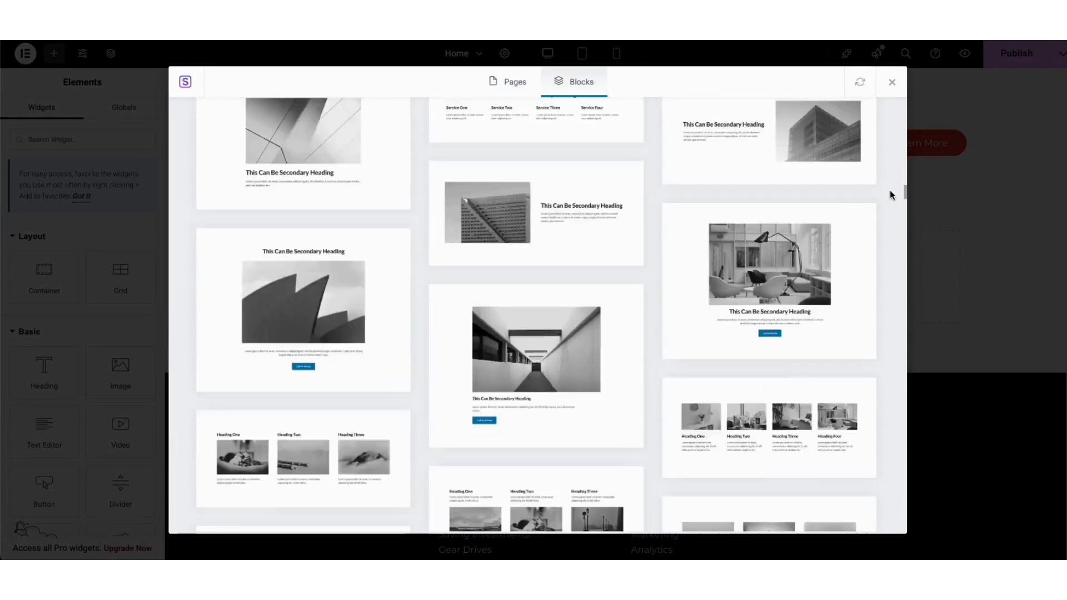
left_click(239, 125)
left_click_drag(265, 161, 270, 249)
left_click(451, 120)
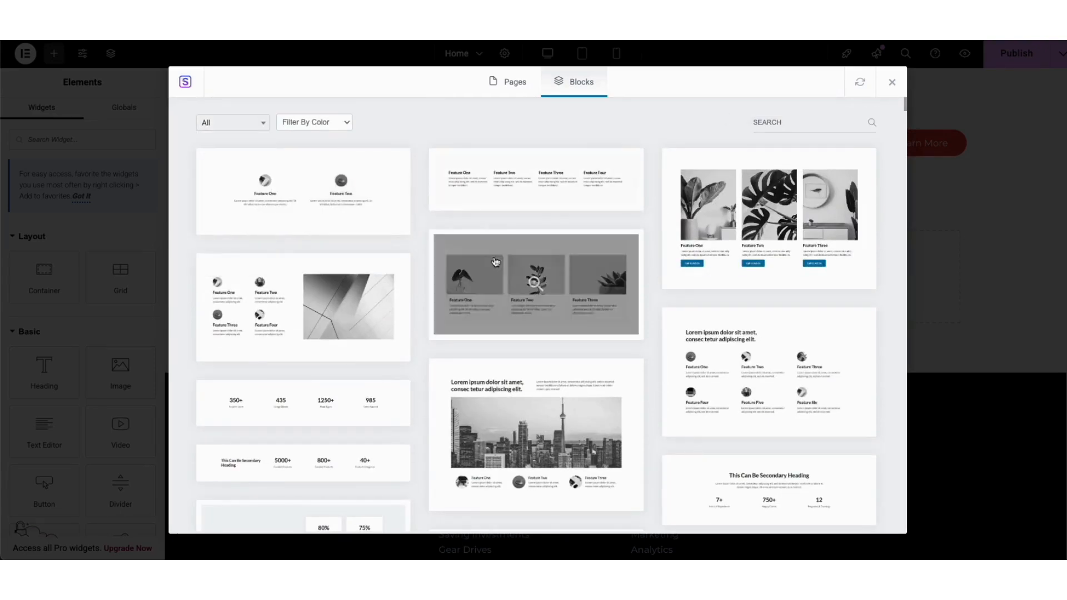
left_click(498, 291)
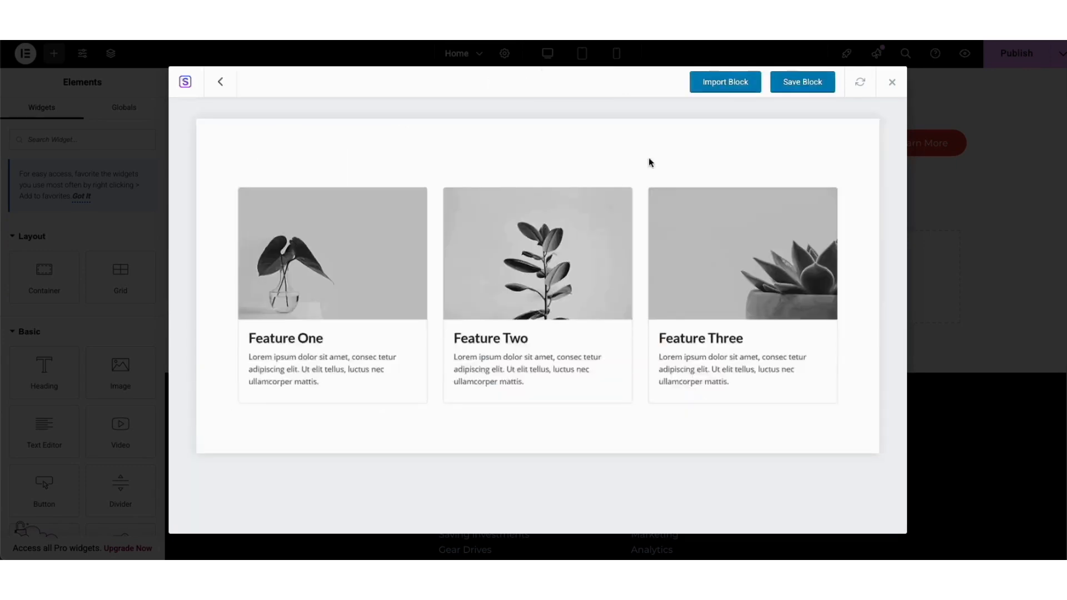
left_click(712, 82)
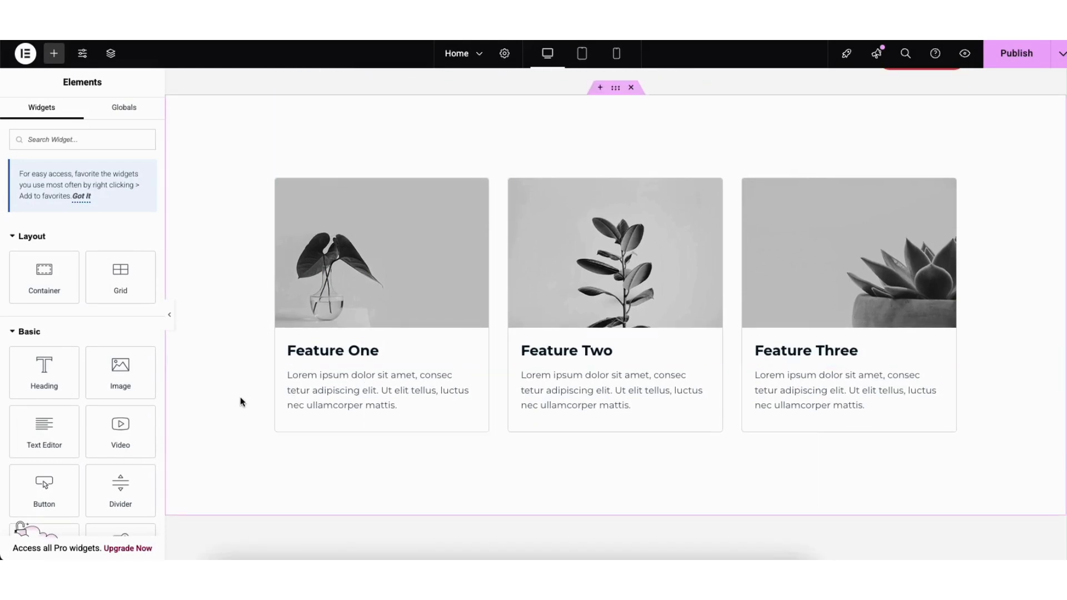
Step: Try out background colors for the imported feature section and finish on white, #FFFFFF
right_click(203, 124)
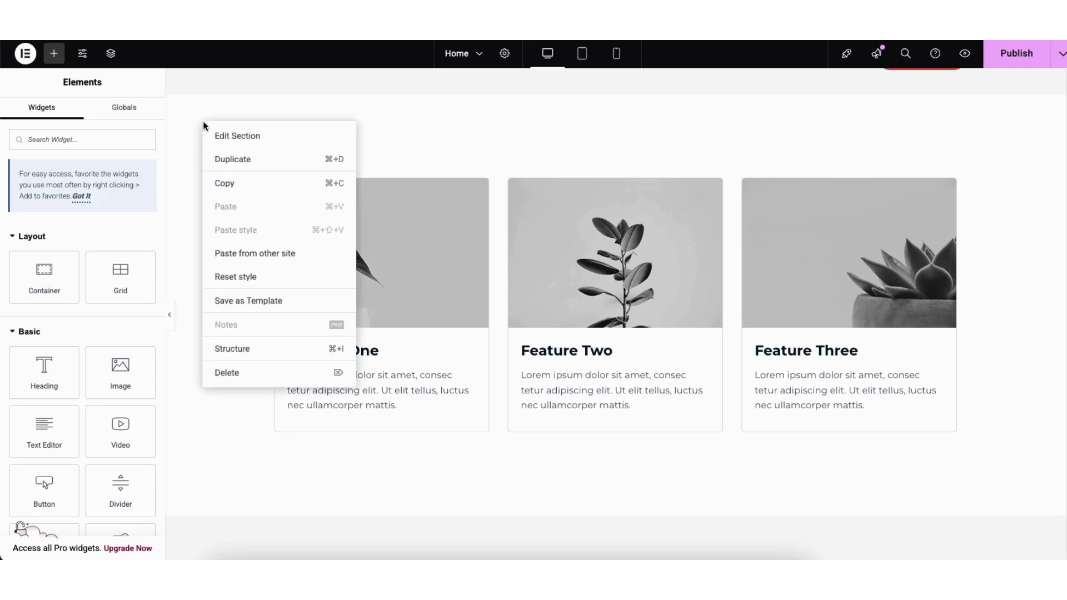
left_click(237, 135)
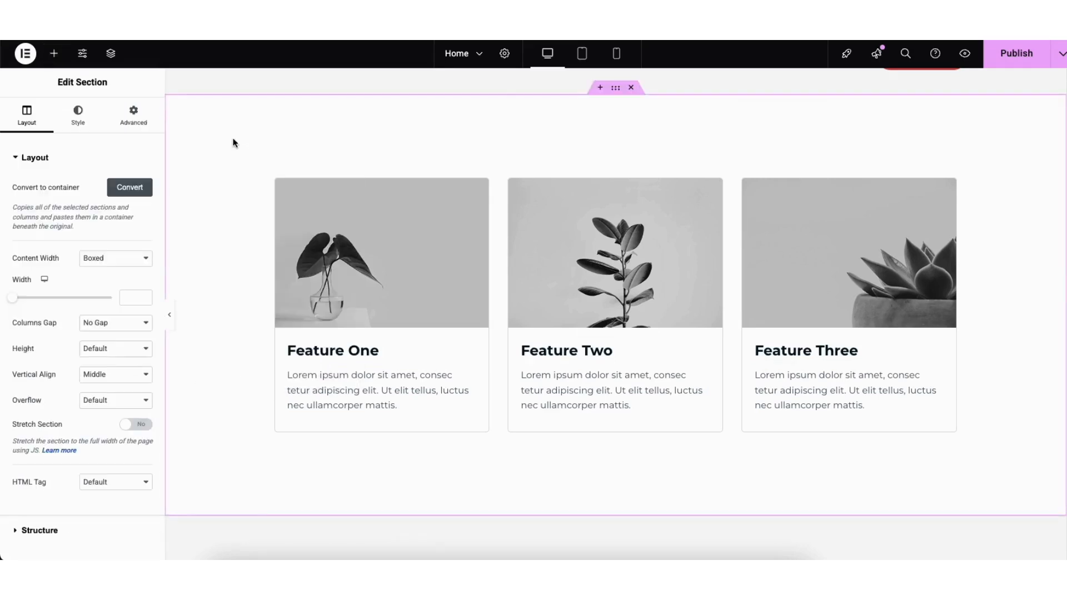
left_click(78, 119)
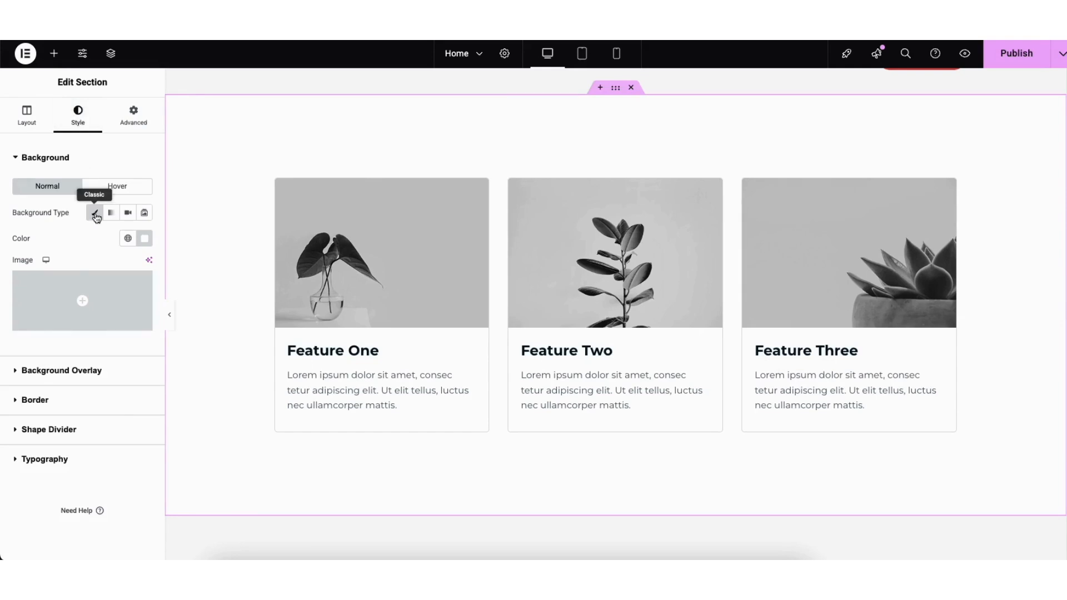
left_click(145, 239)
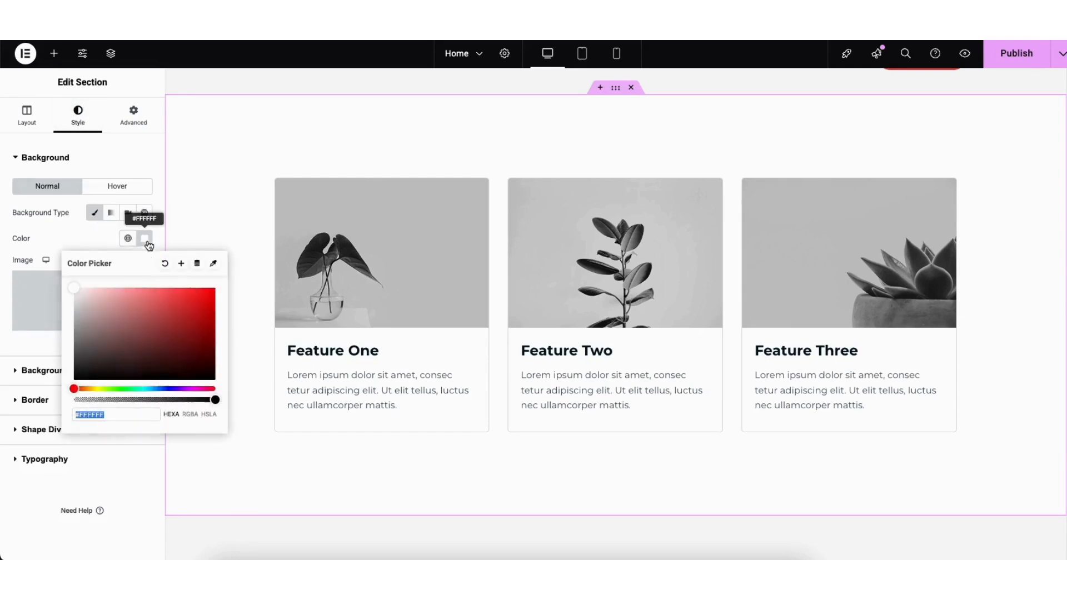
left_click_drag(115, 315, 64, 285)
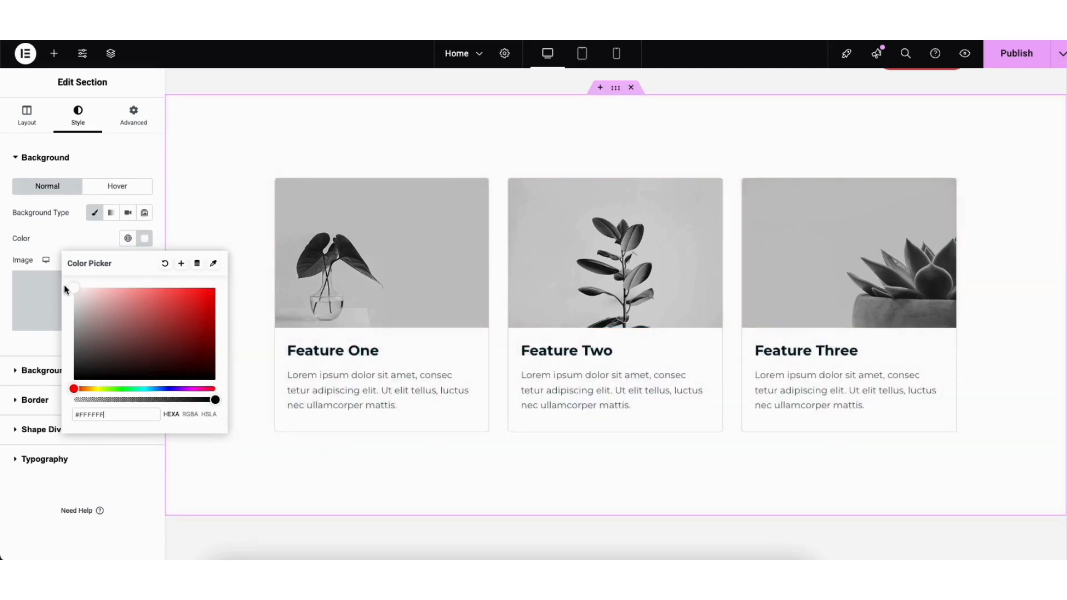
left_click(236, 212)
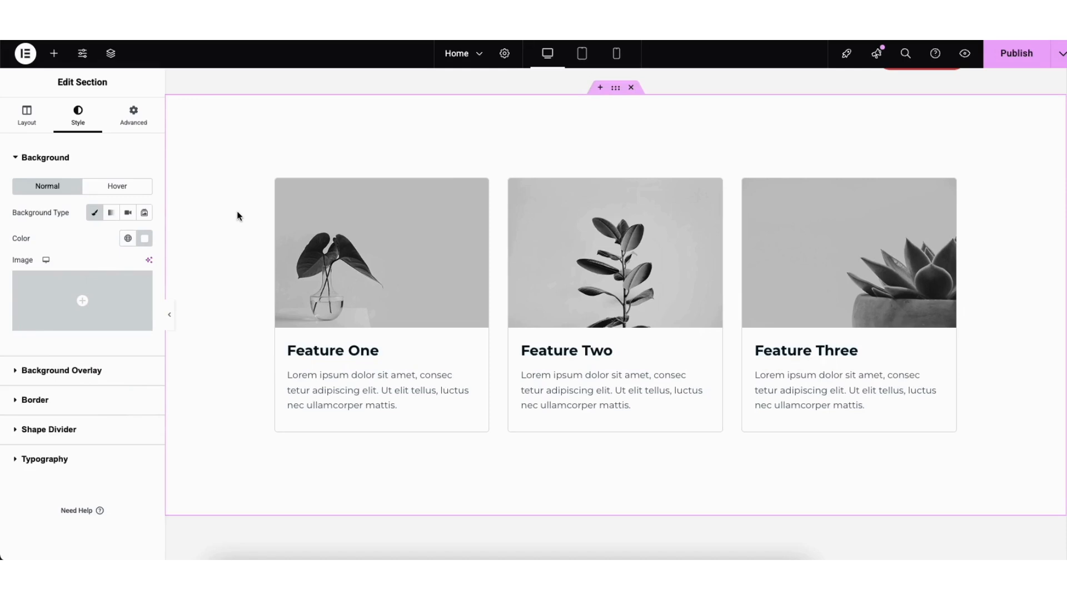
Step: Save the home page as a draft and preview its changes
left_click(1060, 60)
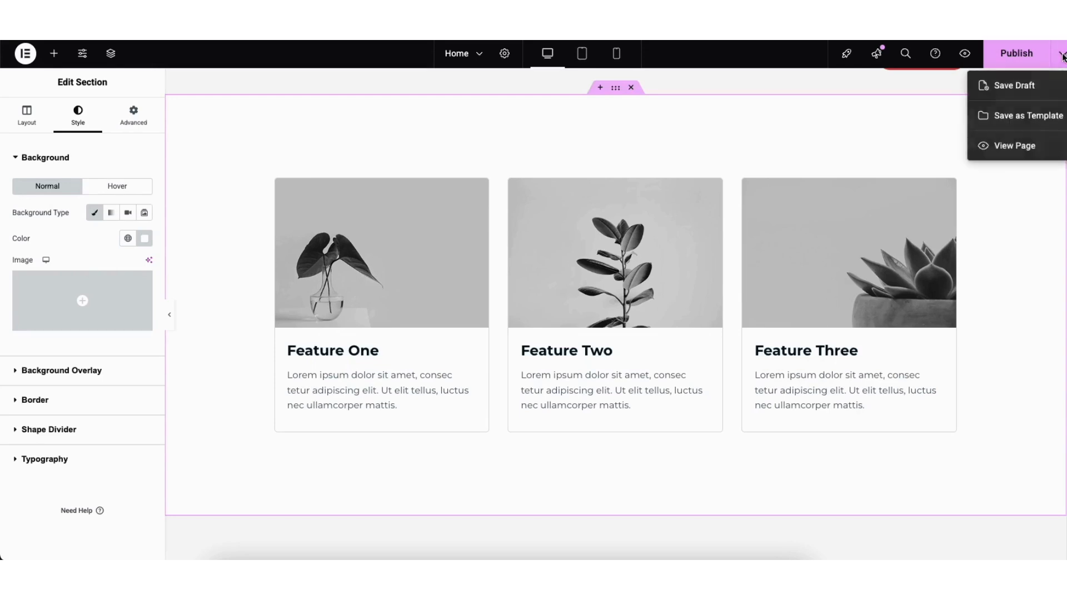
left_click(1024, 87)
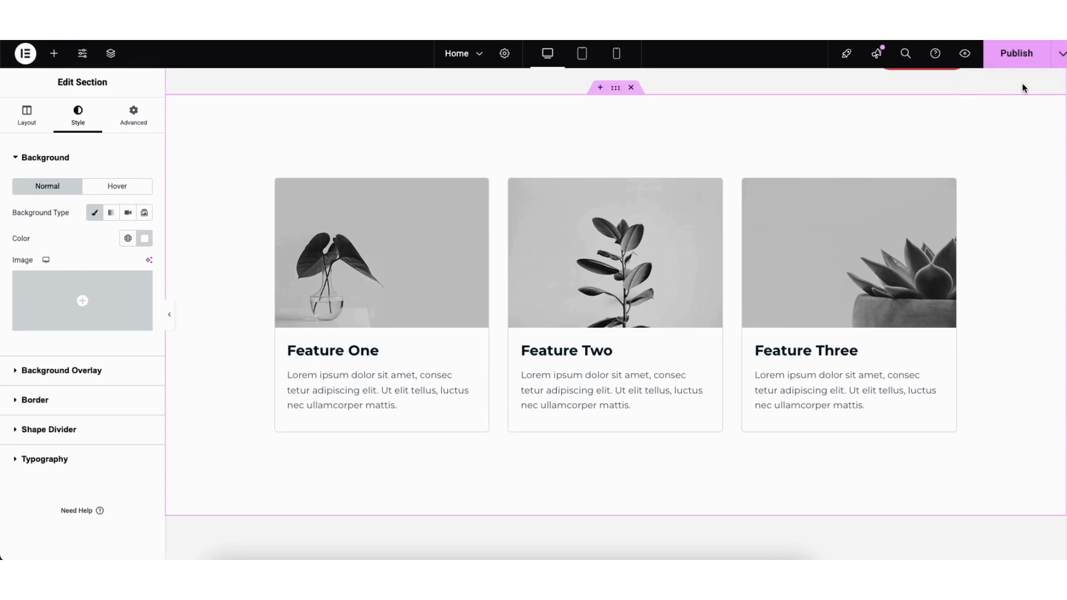
left_click(965, 56)
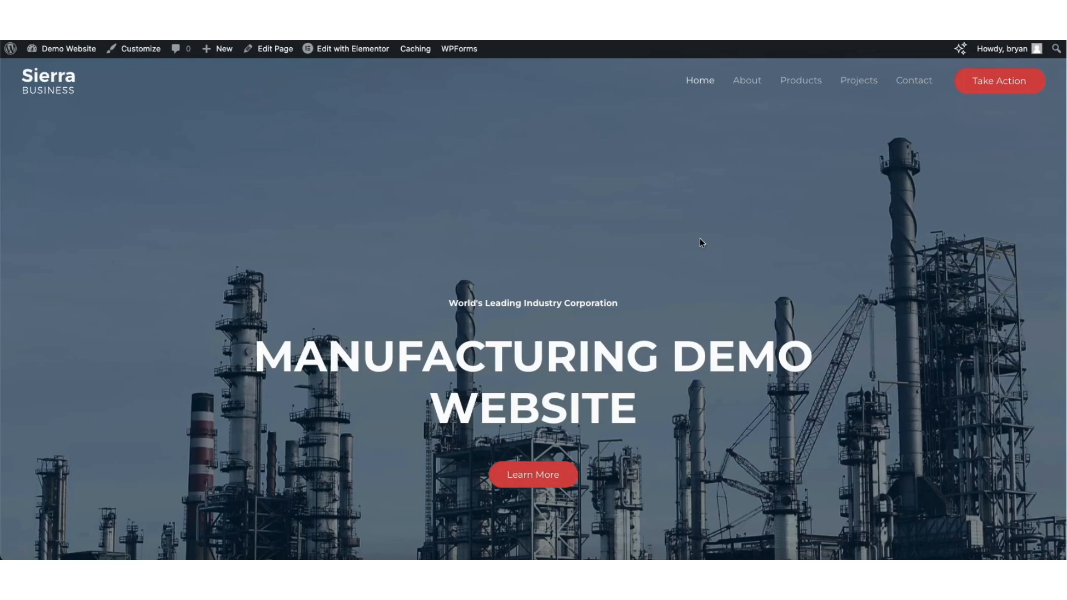
Step: Look over the site's Contact page and open its contact form for editing in WPForms
left_click(922, 93)
scroll(648, 295, "down", 6)
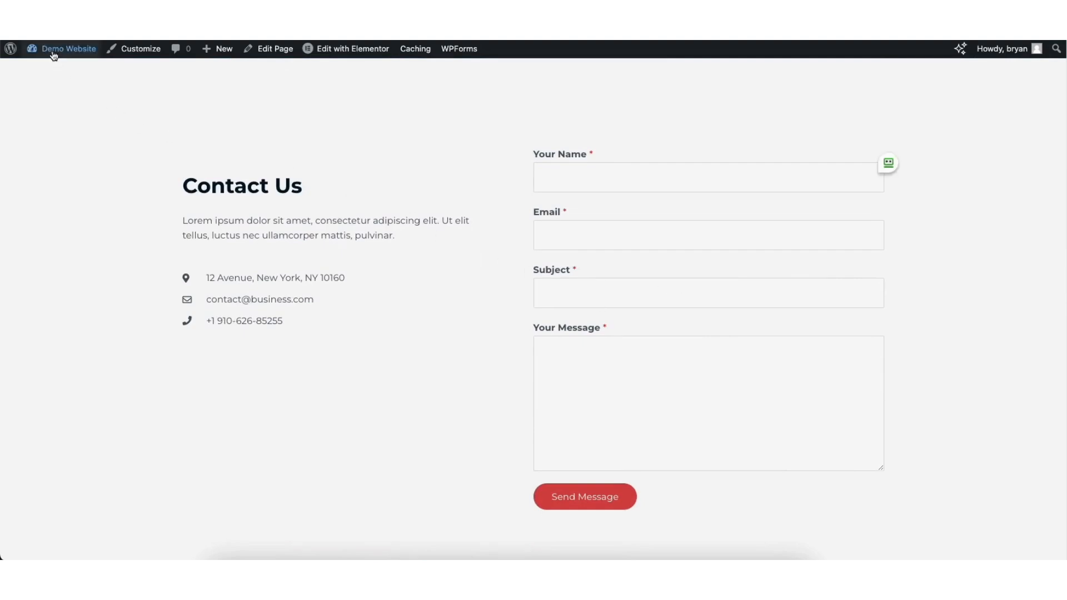
mouse_move(54, 53)
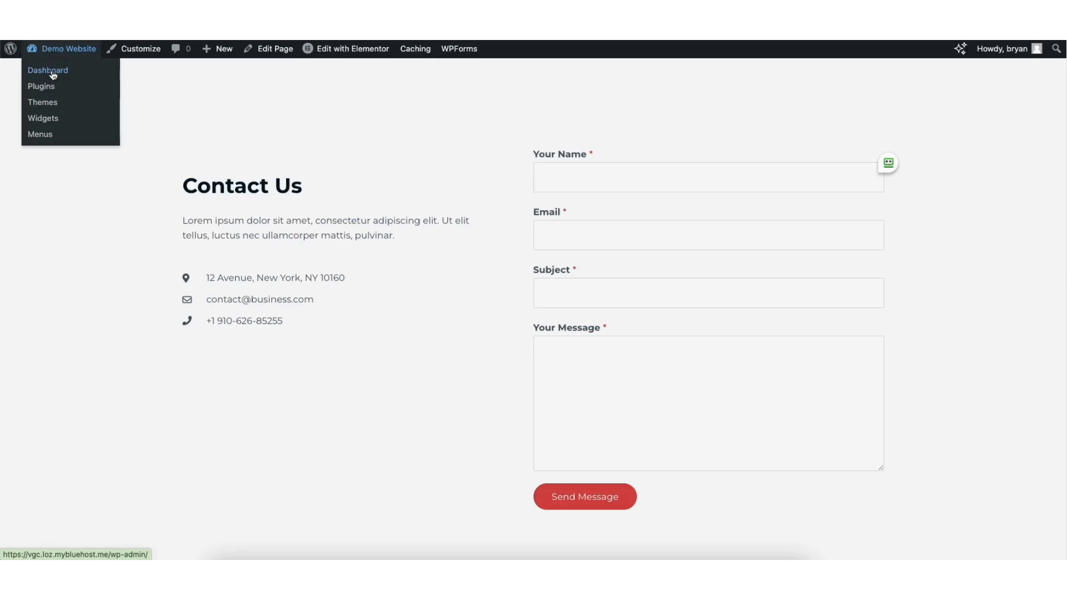
left_click(53, 75)
mouse_move(31, 324)
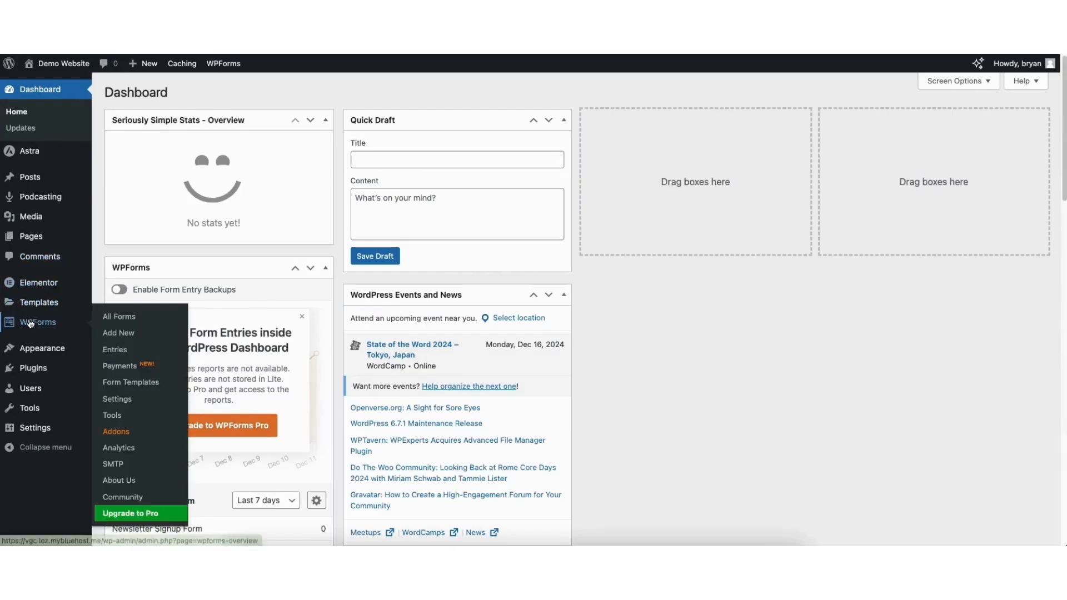
left_click(31, 324)
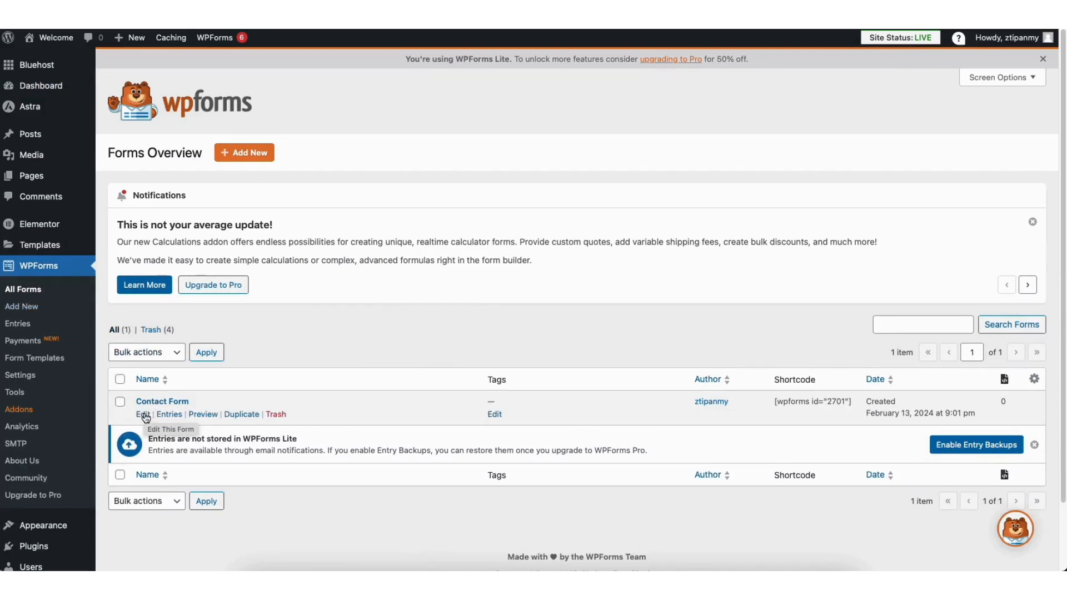
left_click(143, 414)
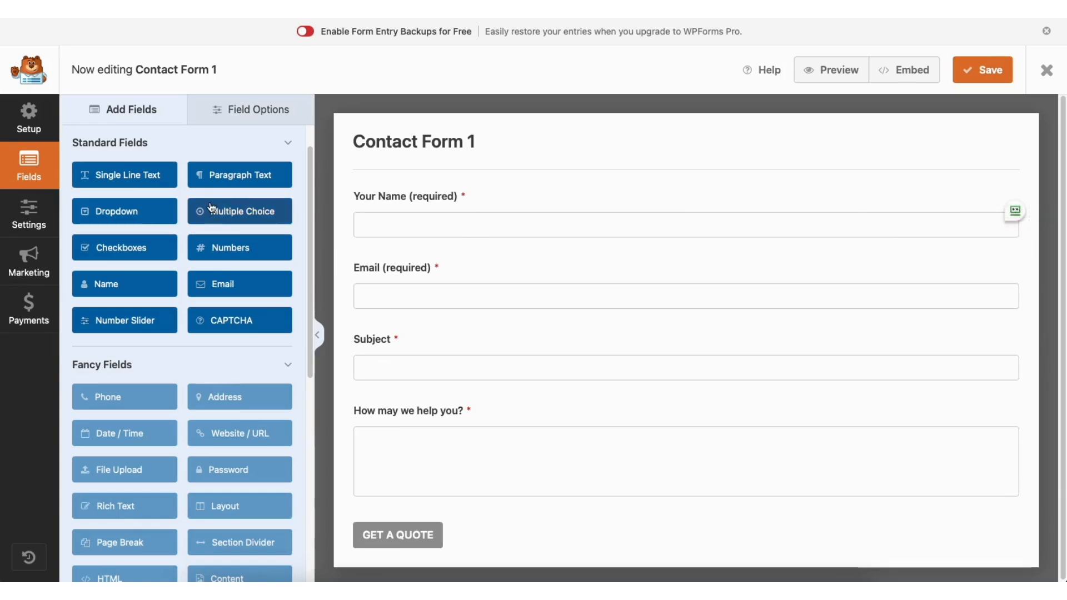
Step: Add a Single Line Text field between the Your Name and Email fields of the contact form
mouse_move(397, 191)
left_mouse_down()
mouse_move(401, 282)
mouse_move(393, 198)
left_mouse_up()
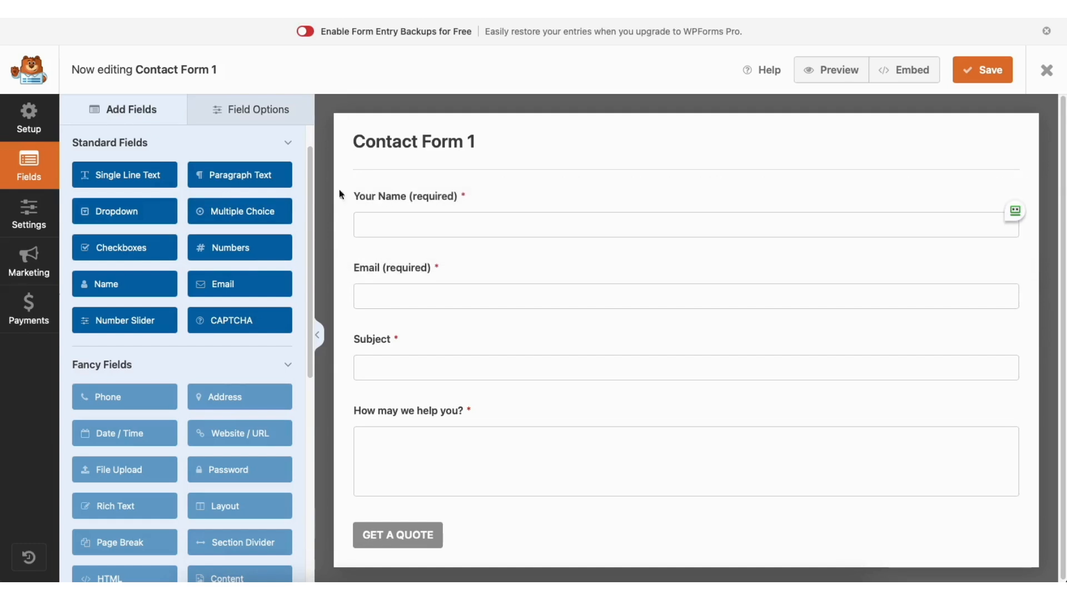
left_click_drag(138, 177, 415, 258)
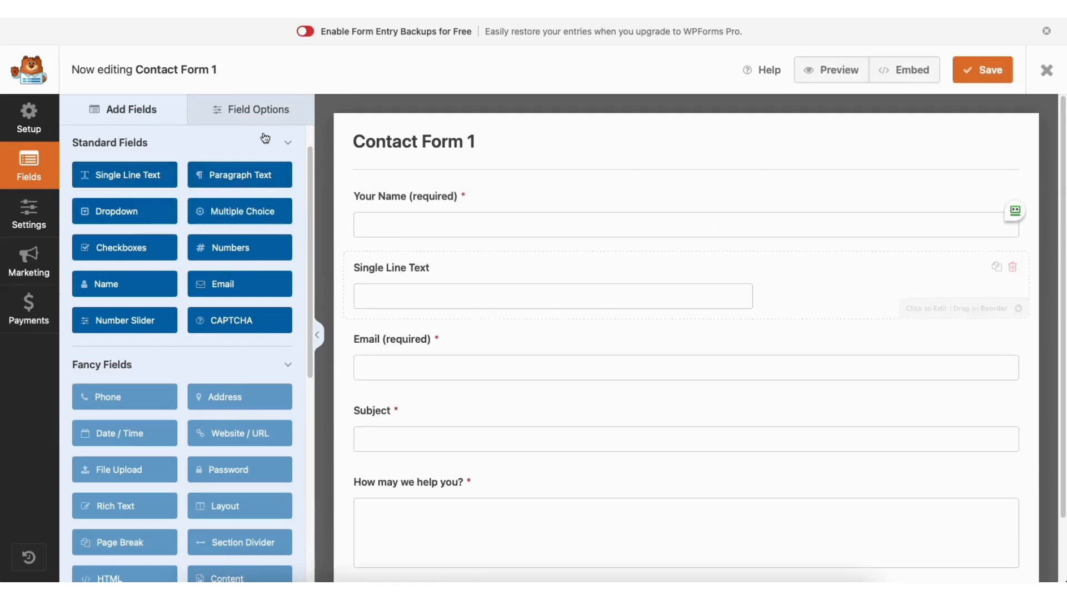
Step: Examine the general and advanced options of the Your Name field, trying its Required setting and reviewing the available field sizes
left_click(245, 106)
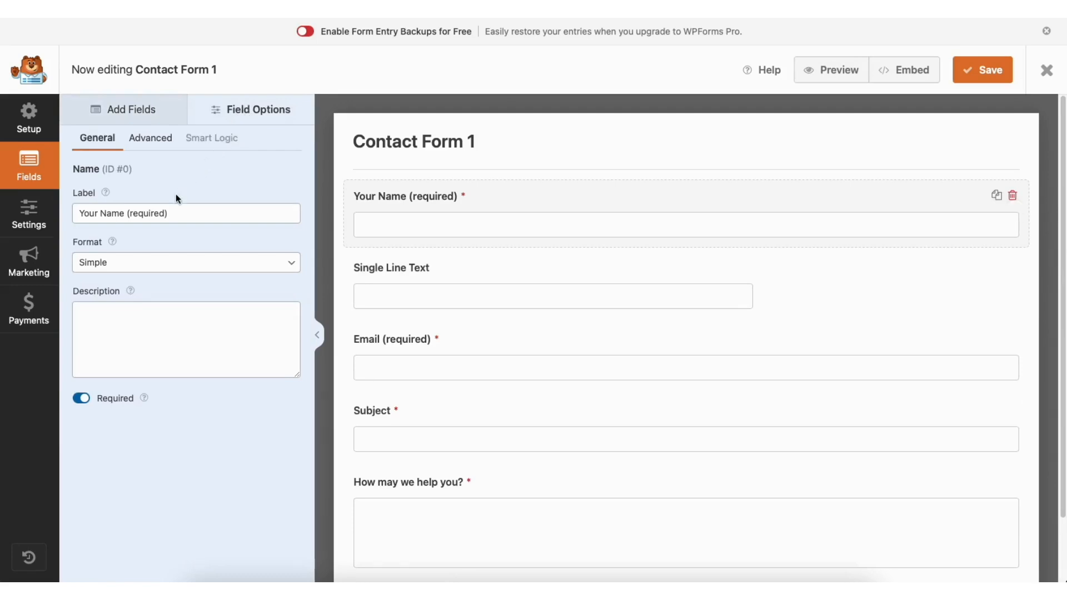
left_click(163, 213)
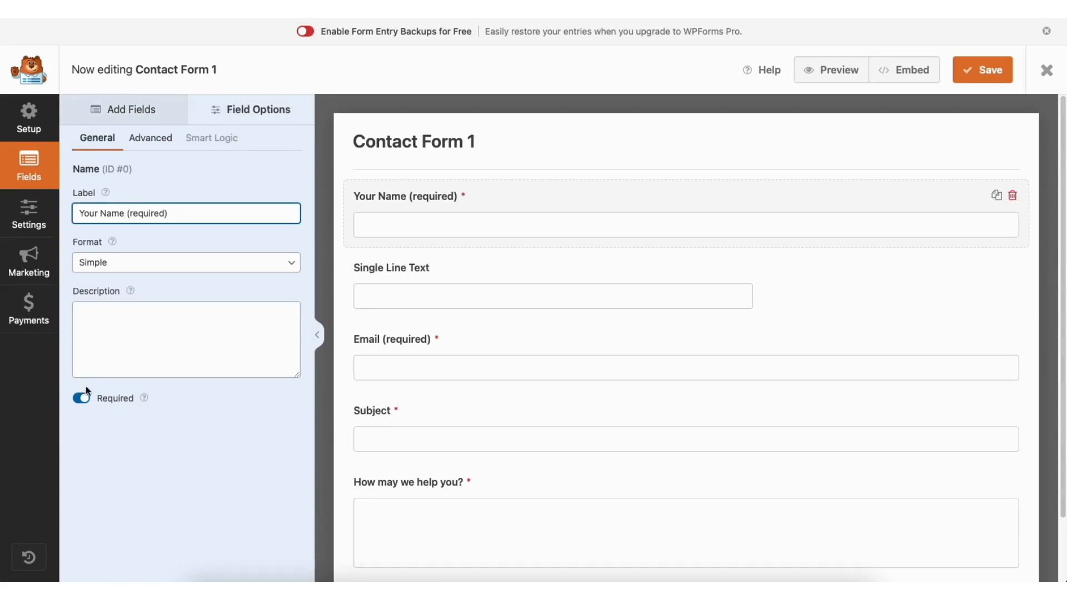
left_click(84, 400)
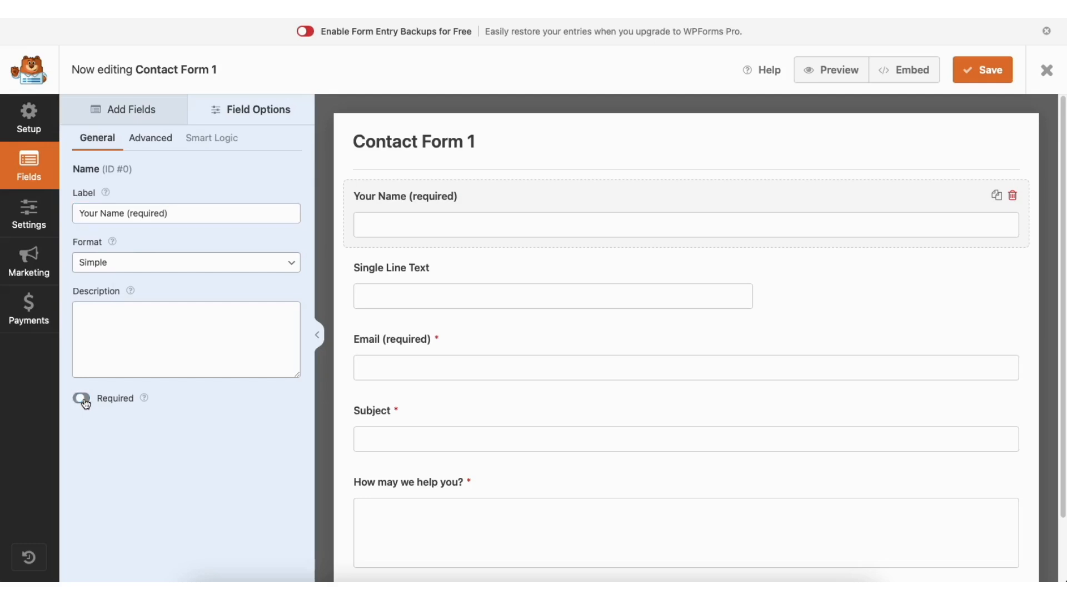
left_click(83, 400)
left_click(165, 143)
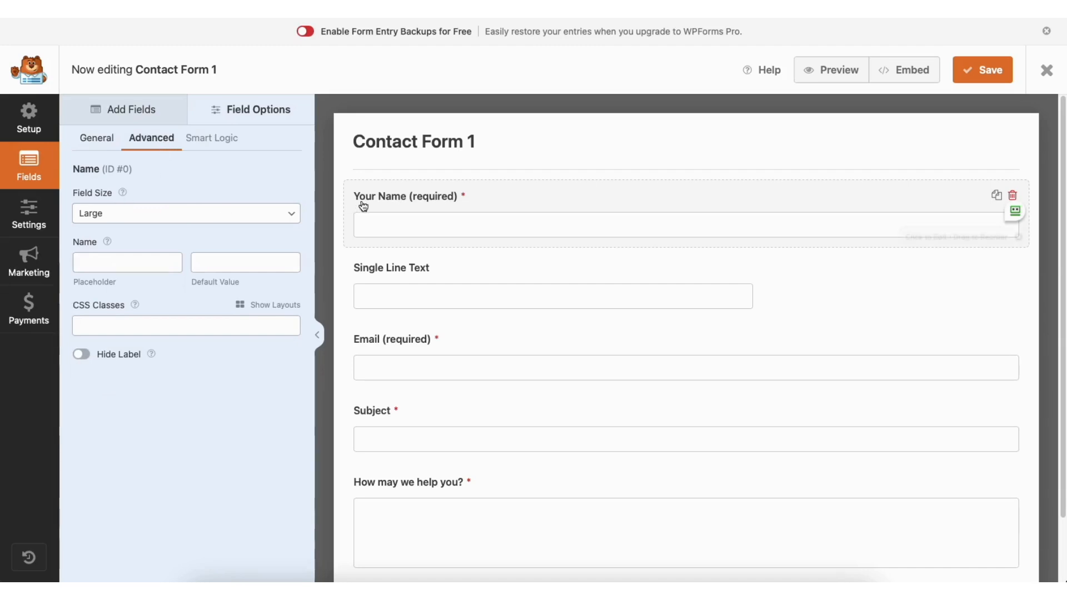
left_click(149, 216)
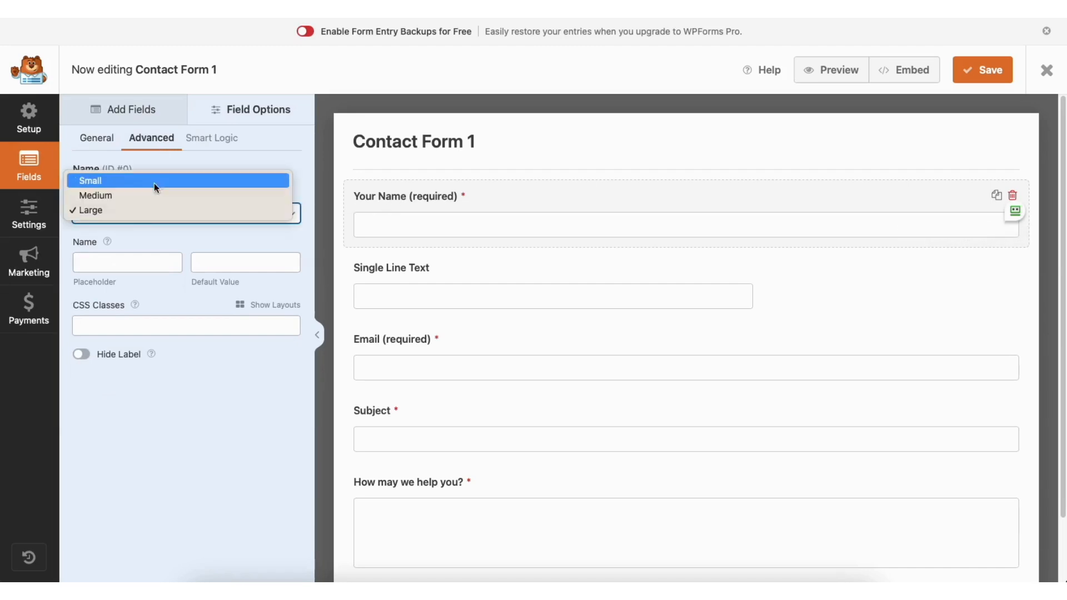
left_click(147, 207)
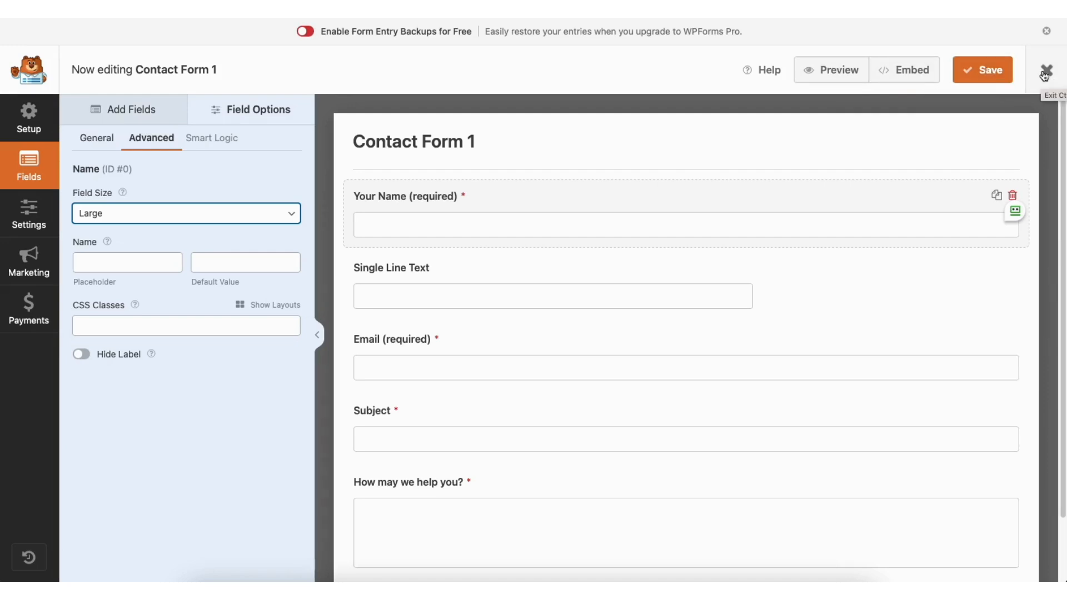
Step: Review the contact form's General, Spam Protection and Security, Notifications and Confirmations settings
left_click(33, 213)
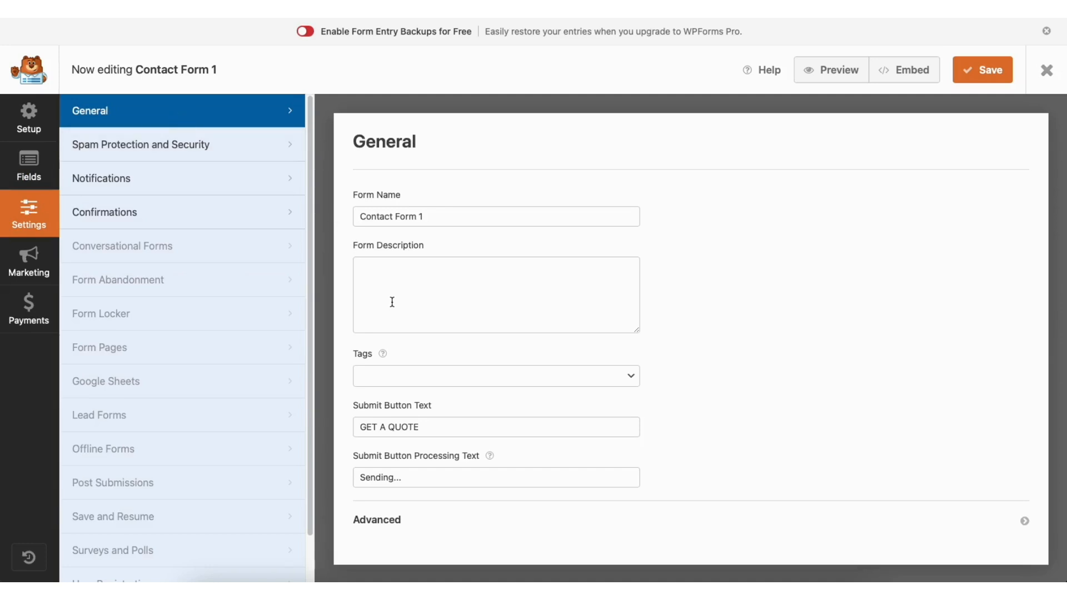
left_click(219, 146)
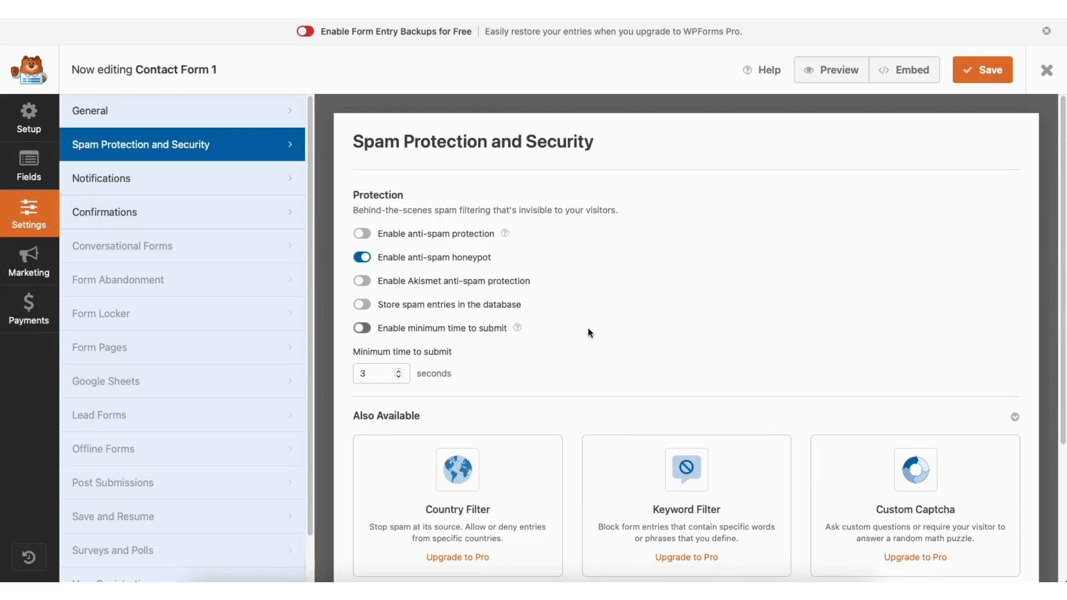
left_click(204, 180)
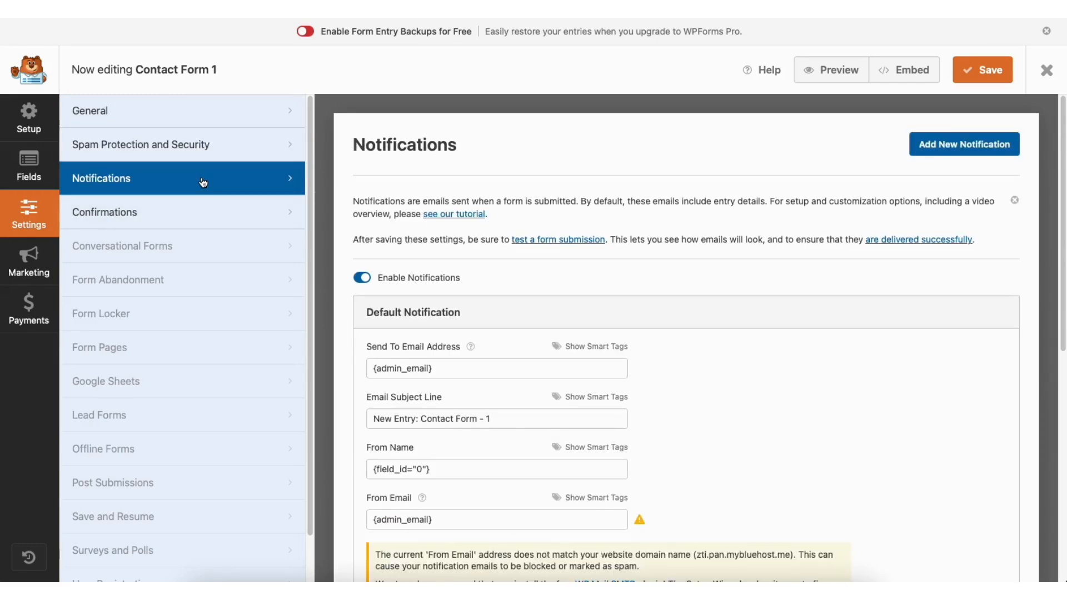
left_click_drag(1062, 181, 1062, 302)
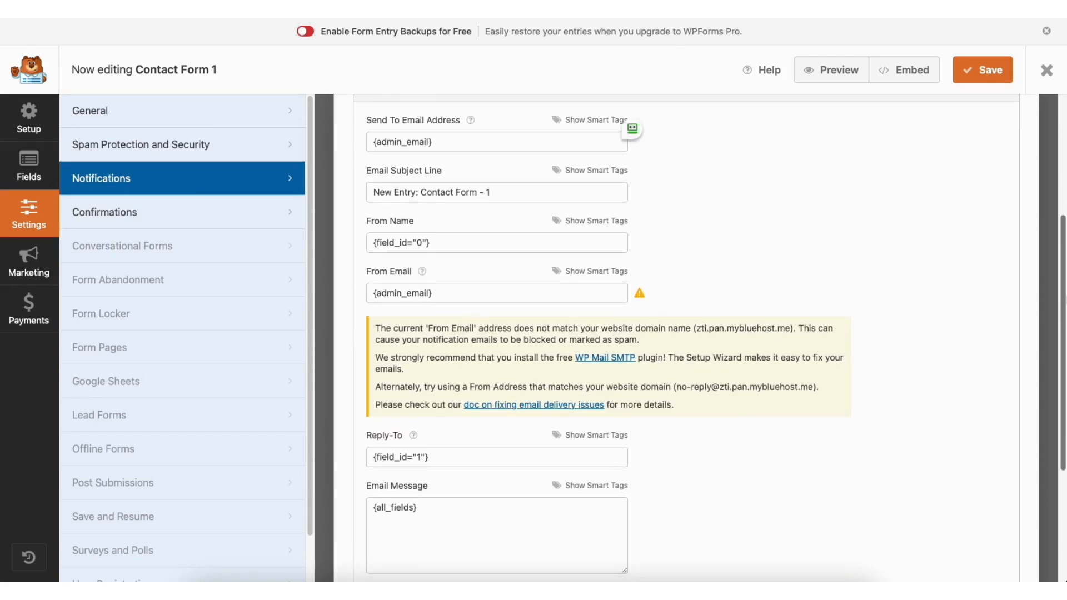
left_click(207, 211)
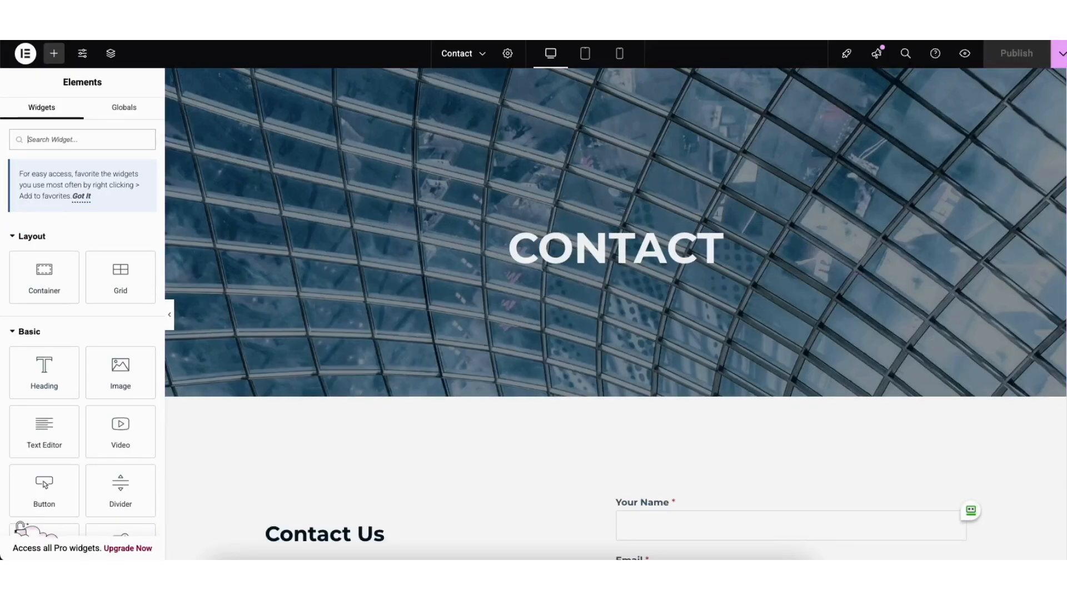
Step: Set the Google Maps widget on the Contact page to zoom 12 and a height of 437 px
scroll(1053, 374, "down", 15)
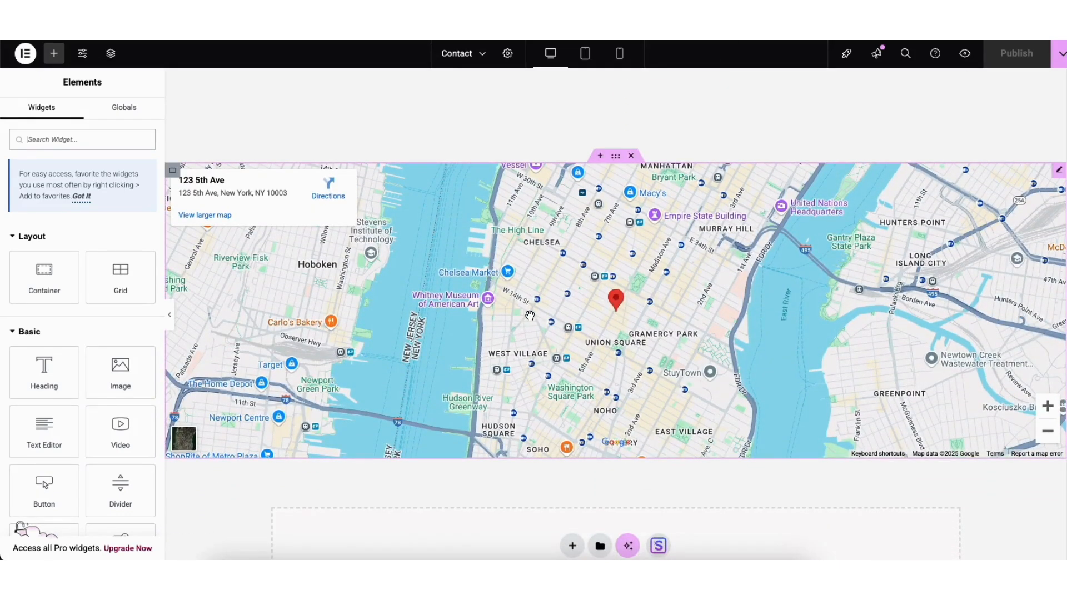
left_click(1058, 171)
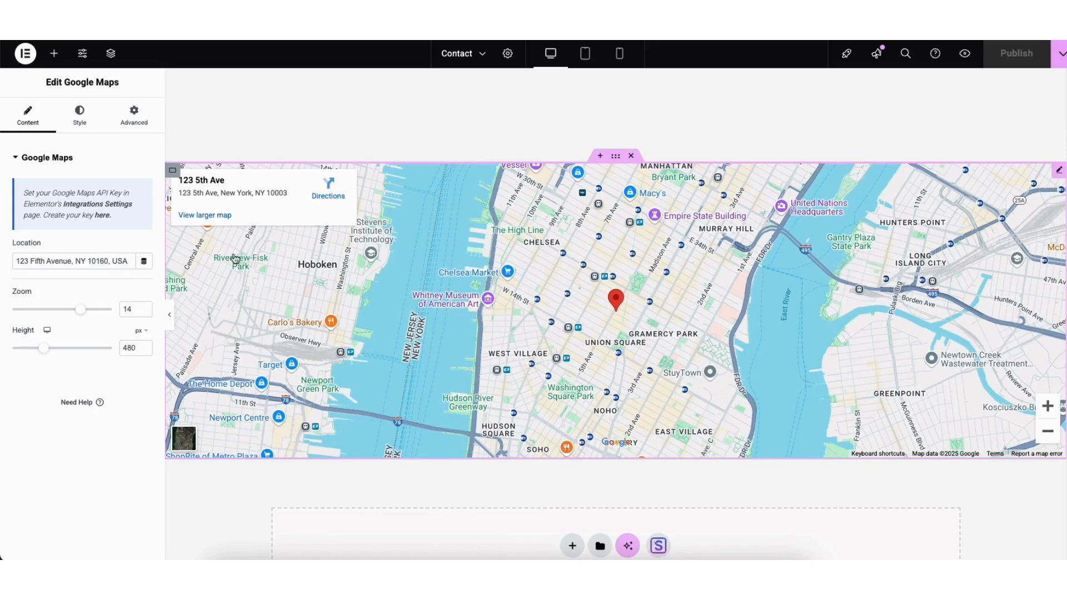
left_click_drag(16, 258, 135, 260)
left_click(71, 289)
left_click_drag(80, 312, 69, 313)
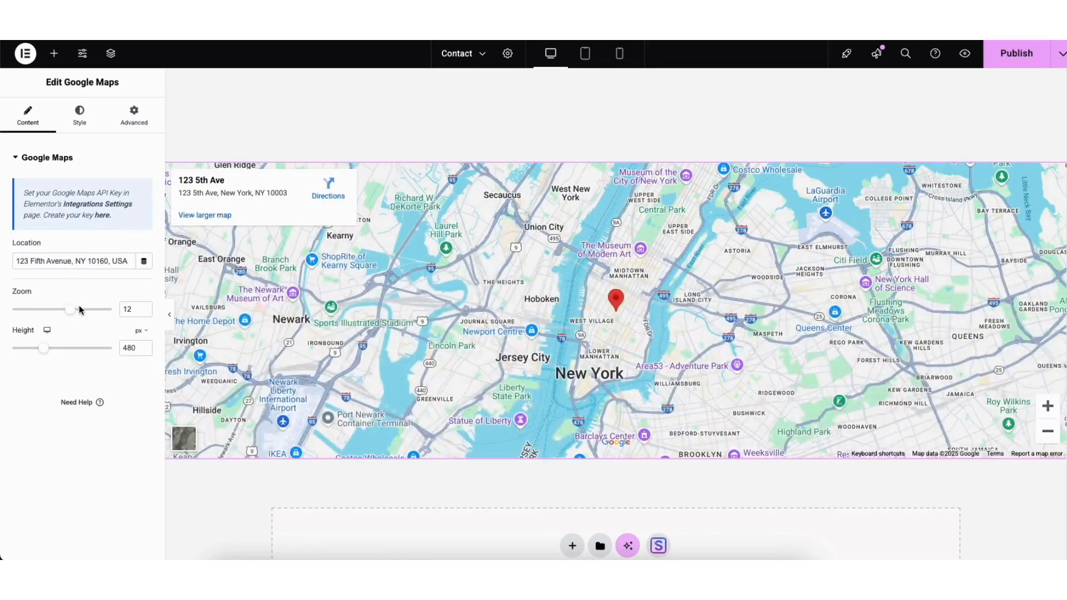
left_click_drag(46, 353, 41, 358)
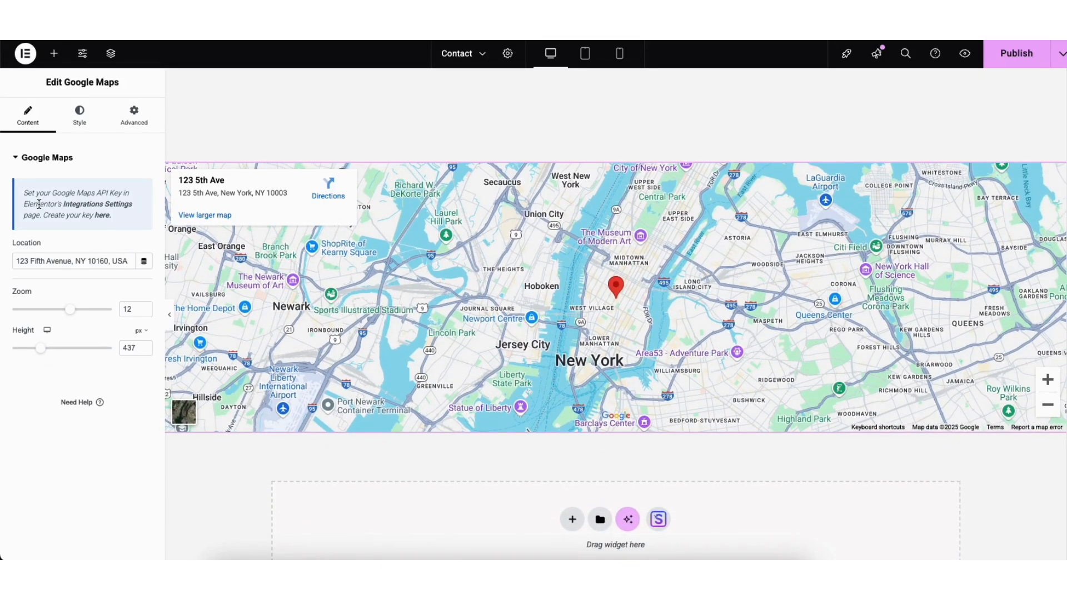
Step: Read the Google Maps Platform instructions for creating API keys and open the Credentials page
left_click(103, 216)
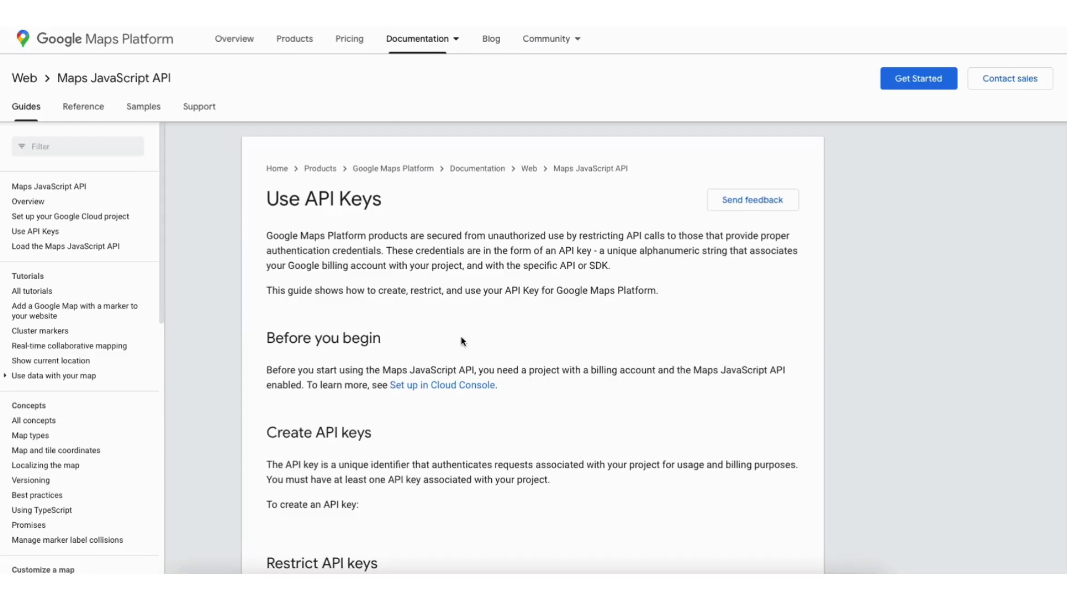
scroll(461, 337, "down", 2)
scroll(943, 186, "down", 2)
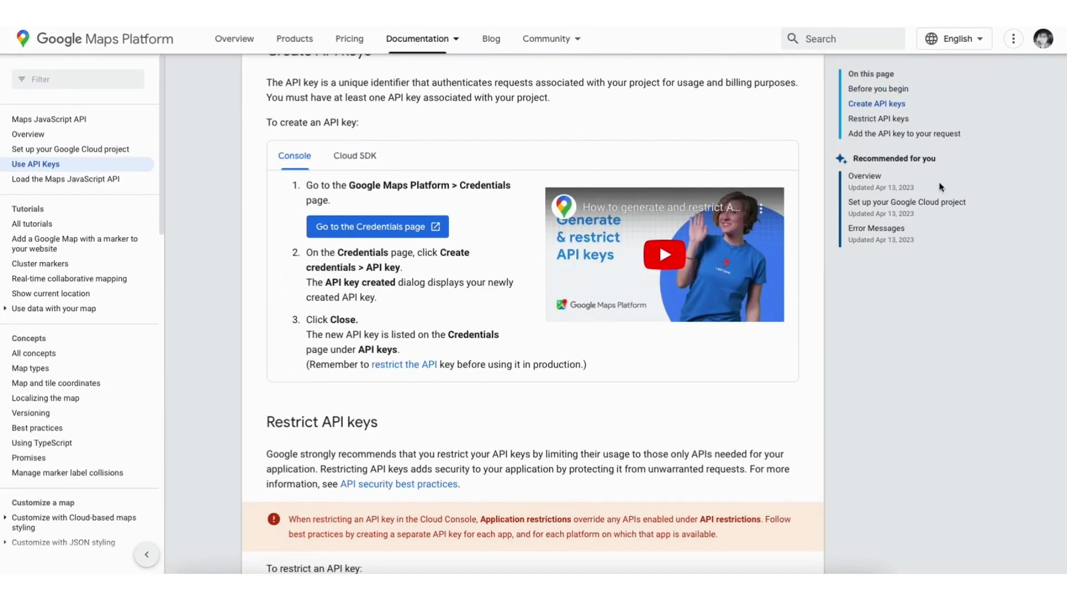
left_click(356, 229)
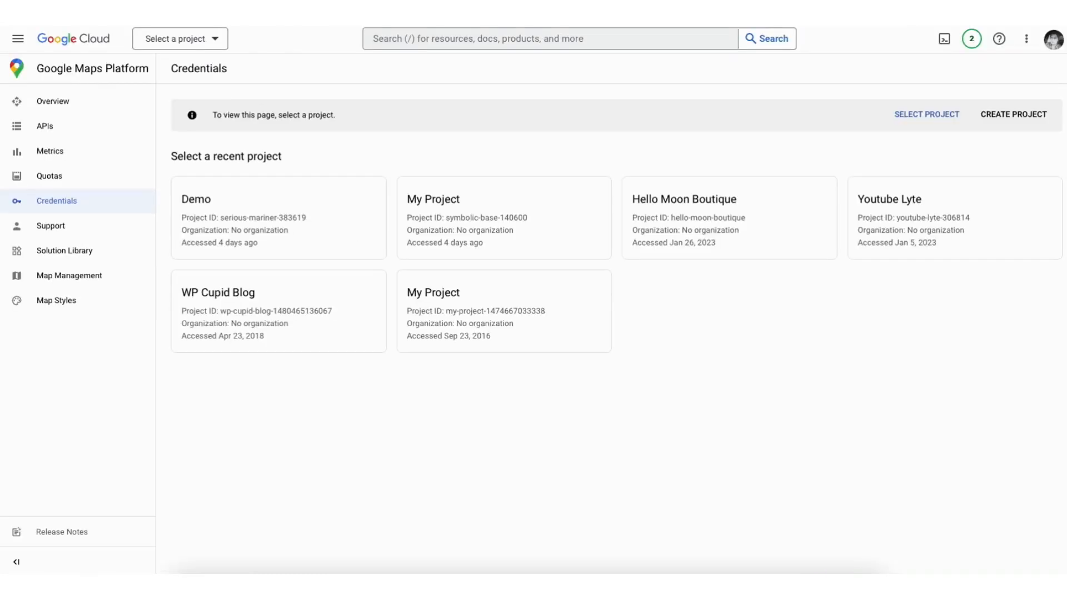
Step: Create a Google Cloud project named Demo1 with its location kept as No organization
left_click(1013, 115)
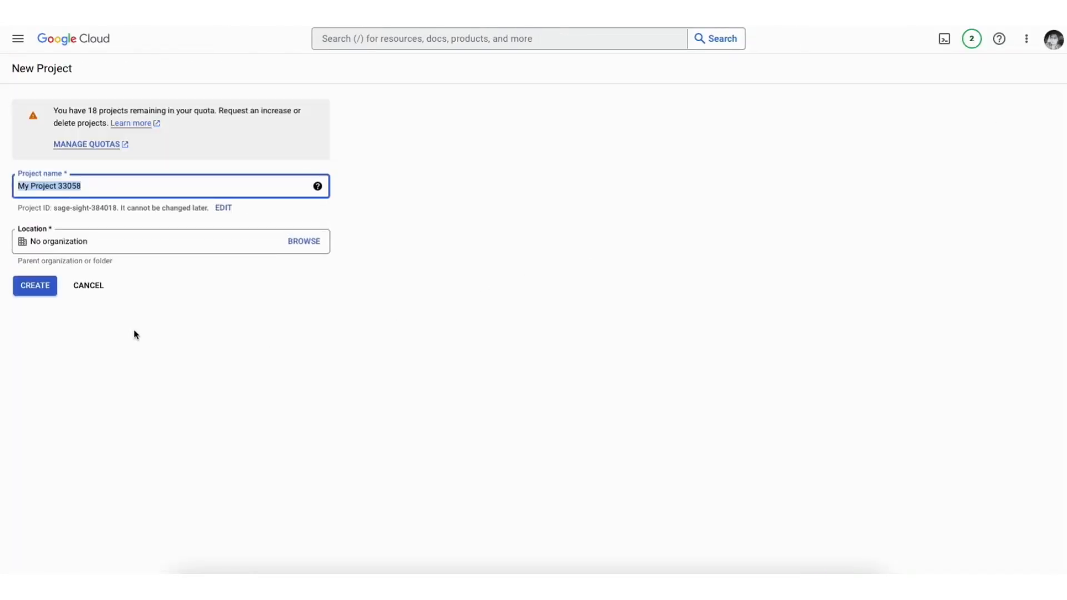
type("Demo1")
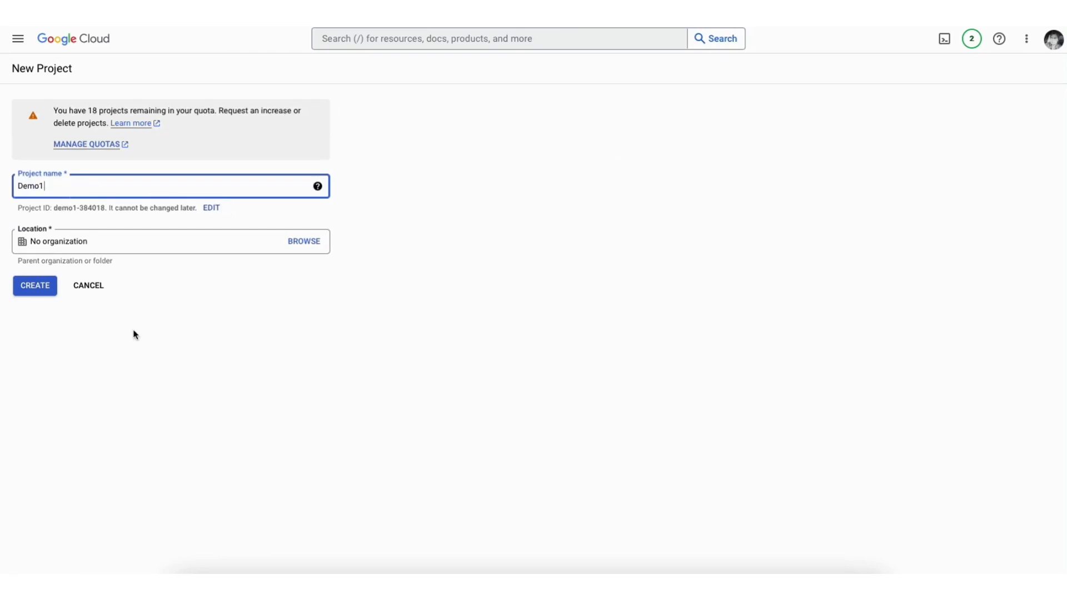
left_click(130, 242)
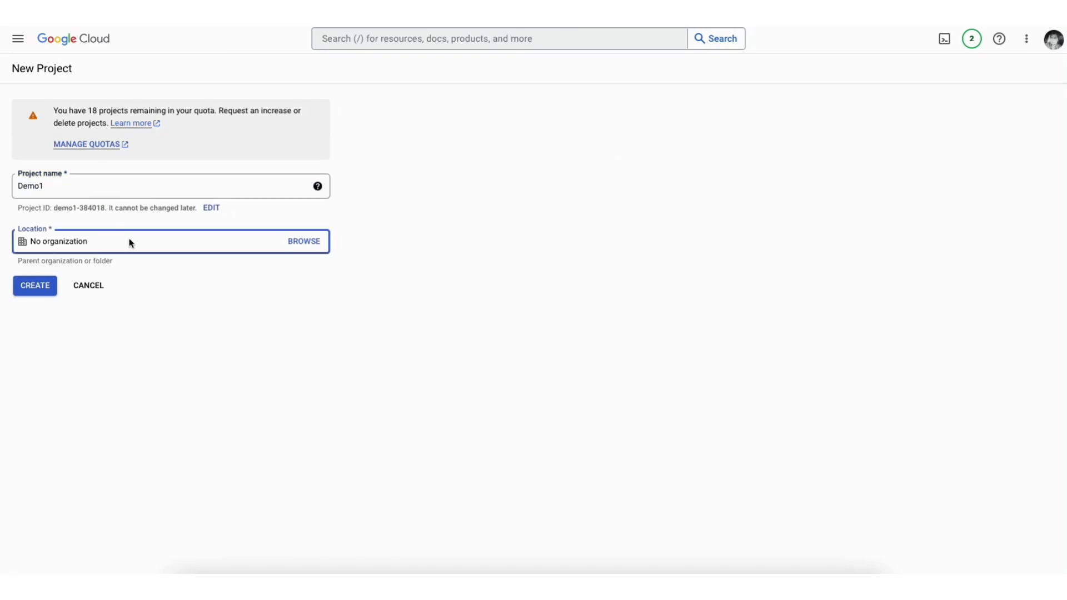
left_click(39, 293)
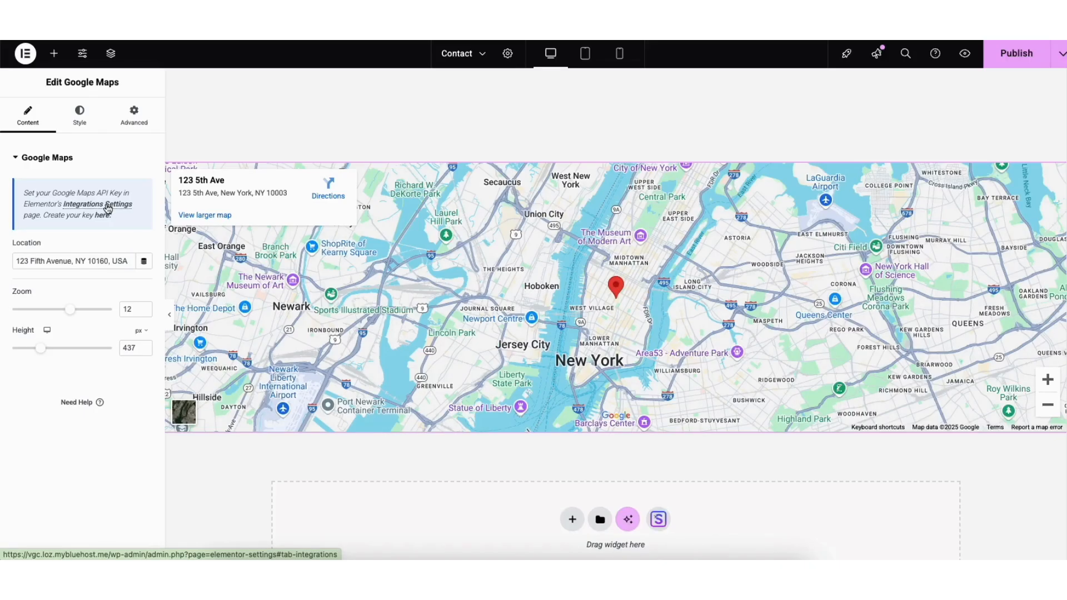
Step: Return to the map widget in Elementor and open the Integrations Settings page for the Google Maps API key
left_click(108, 208)
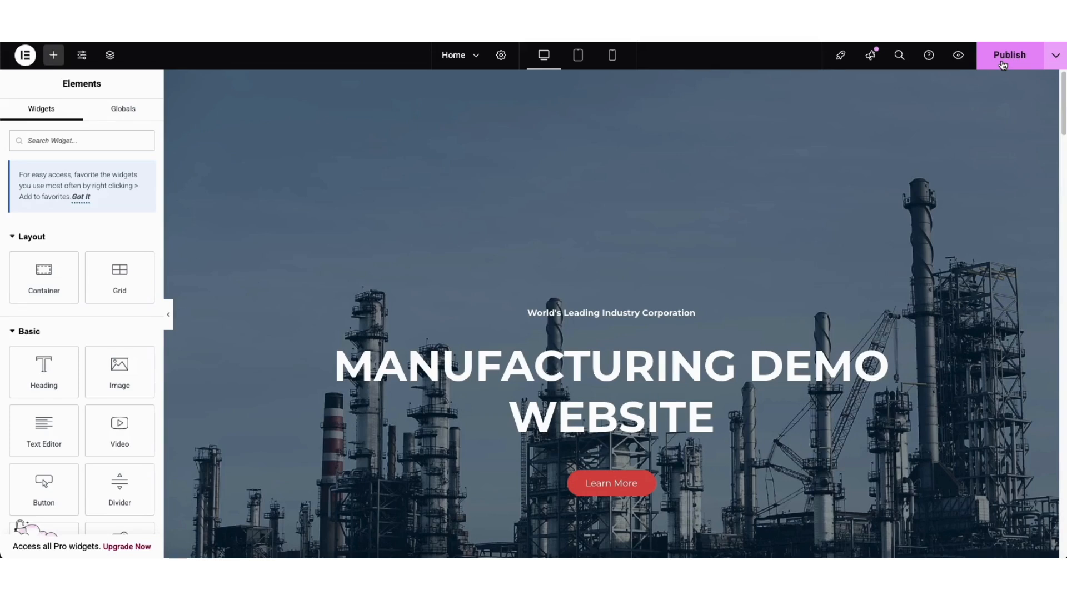
Step: View the Home page's additional saving and publishing options, and close them without choosing one
left_click(1055, 55)
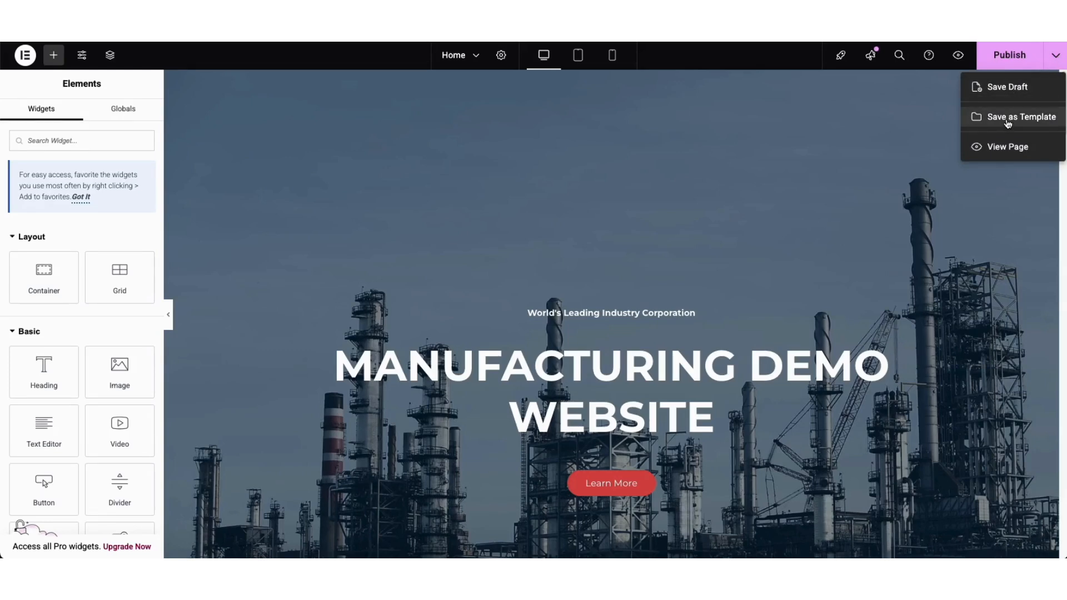
left_click(949, 121)
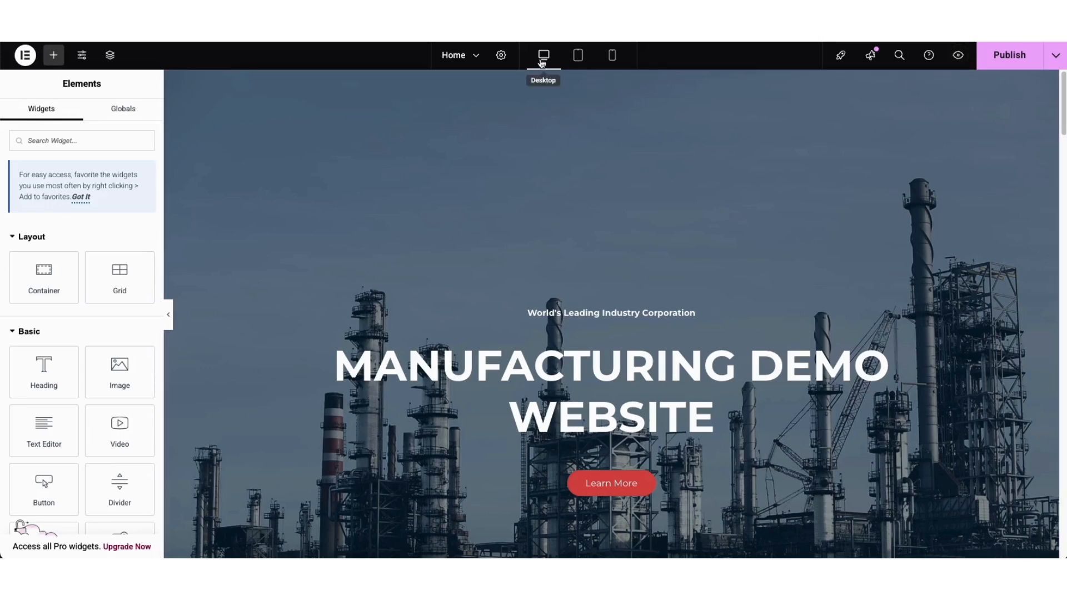
Step: Preview the Home page in the tablet and mobile layouts, and return to the desktop layout
mouse_move(1061, 86)
left_mouse_down()
mouse_move(1058, 227)
mouse_move(1058, 88)
left_mouse_up()
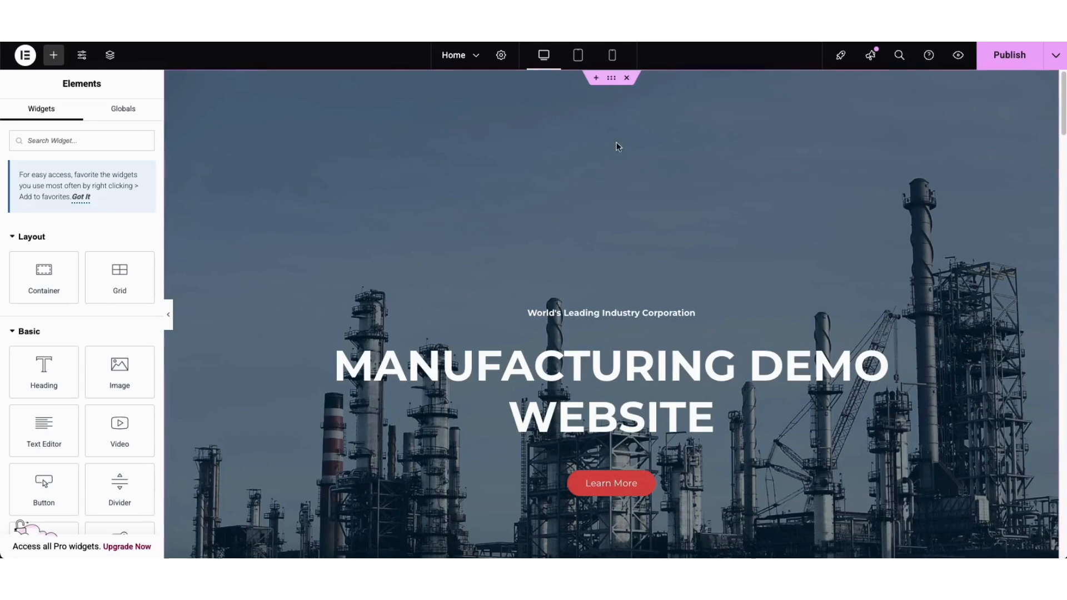
left_click(578, 55)
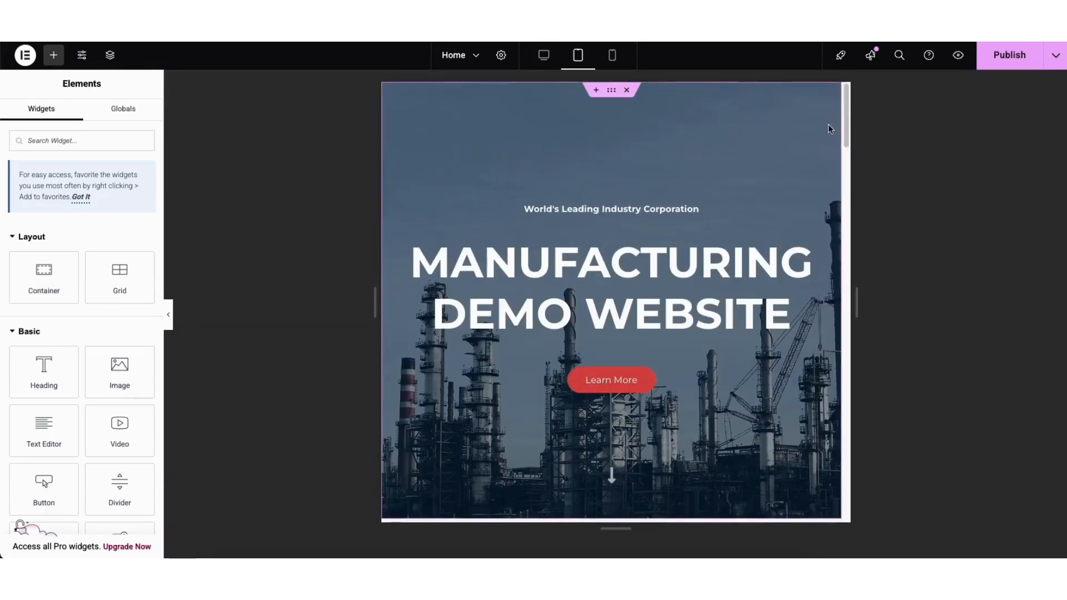
mouse_move(843, 103)
left_mouse_down()
mouse_move(833, 210)
mouse_move(844, 97)
left_mouse_up()
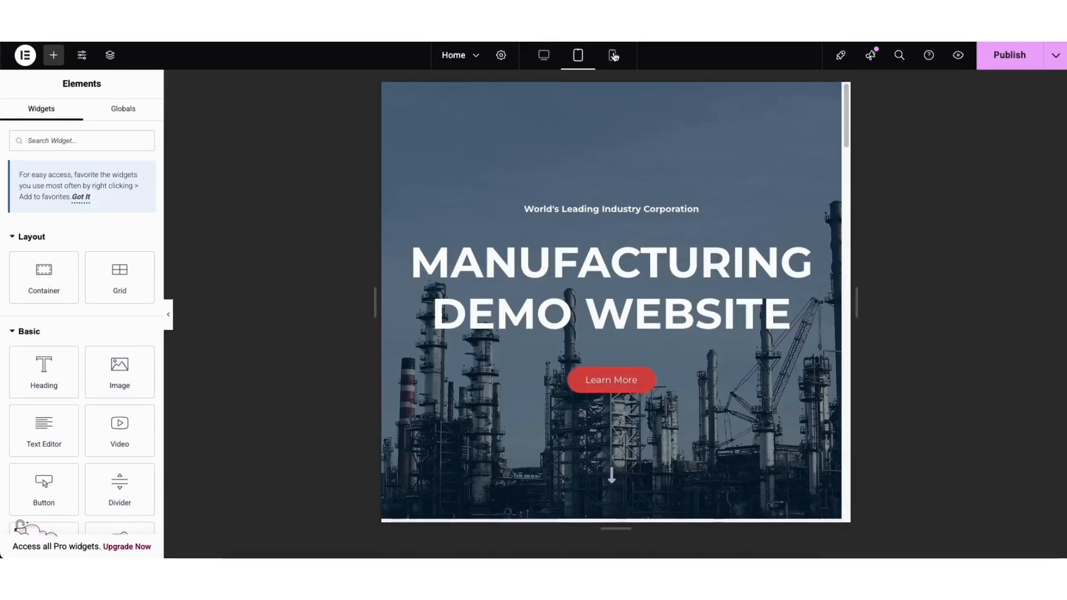
left_click(613, 55)
mouse_move(720, 103)
left_mouse_down()
mouse_move(723, 147)
mouse_move(722, 88)
left_mouse_up()
left_click(544, 55)
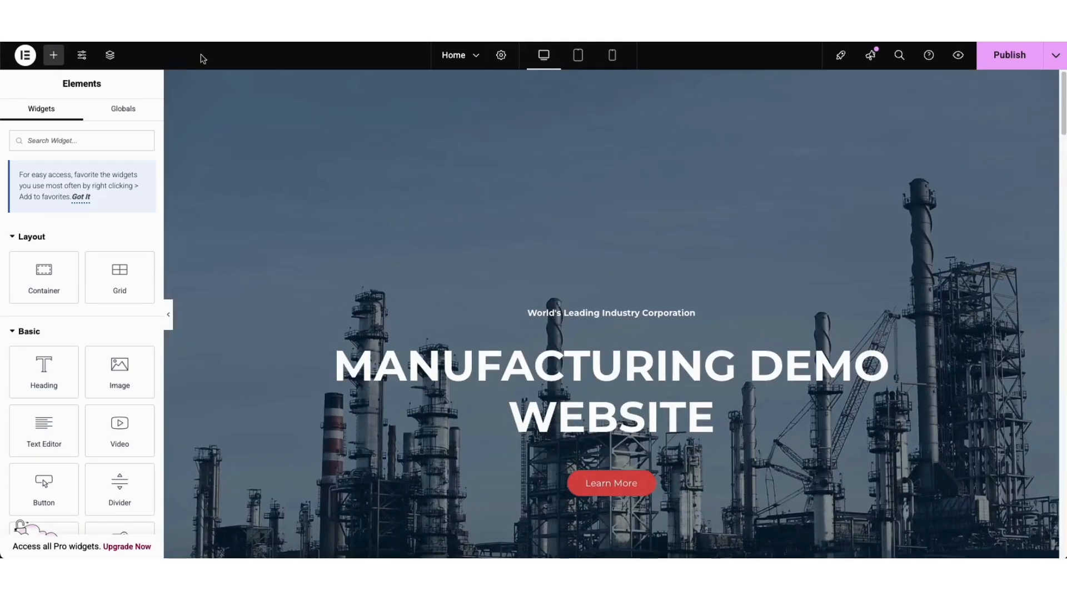
Step: View the Site Settings, close them, and view the Home page's revision history
left_click(81, 58)
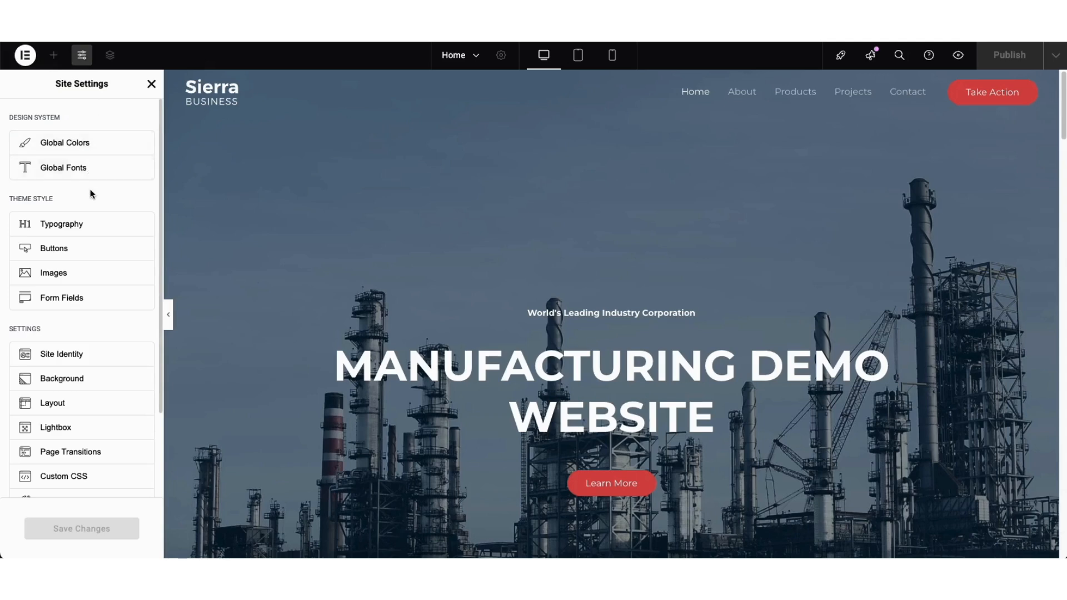
left_click(150, 82)
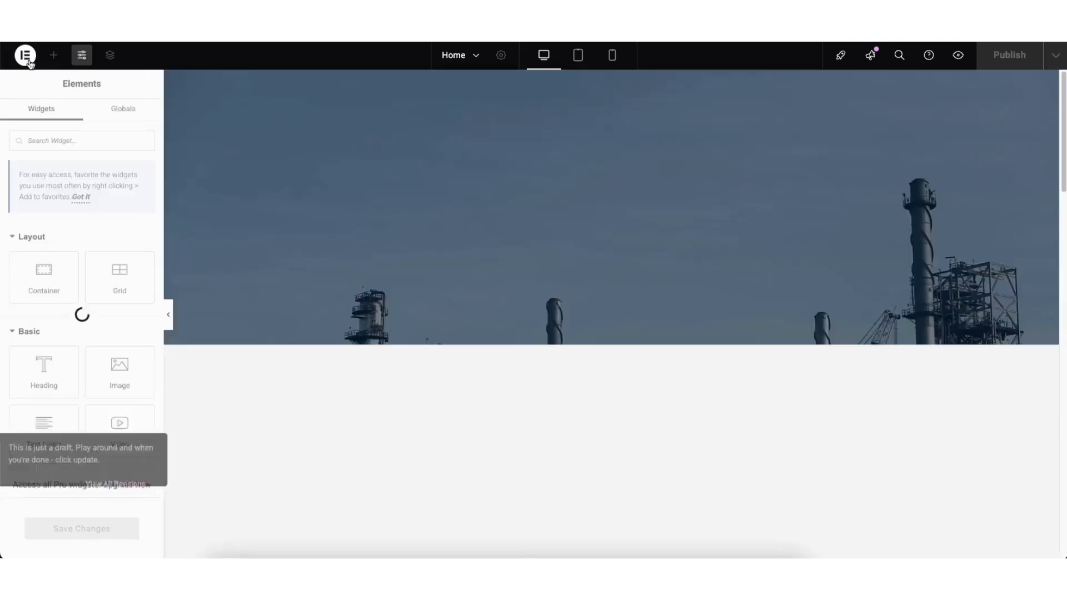
left_click(28, 59)
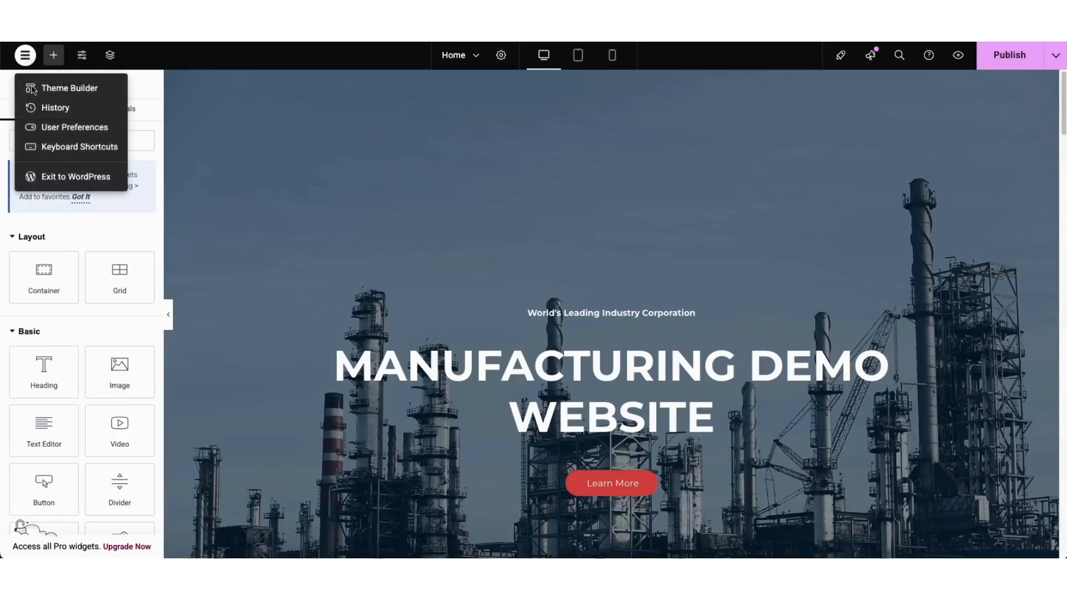
left_click(55, 107)
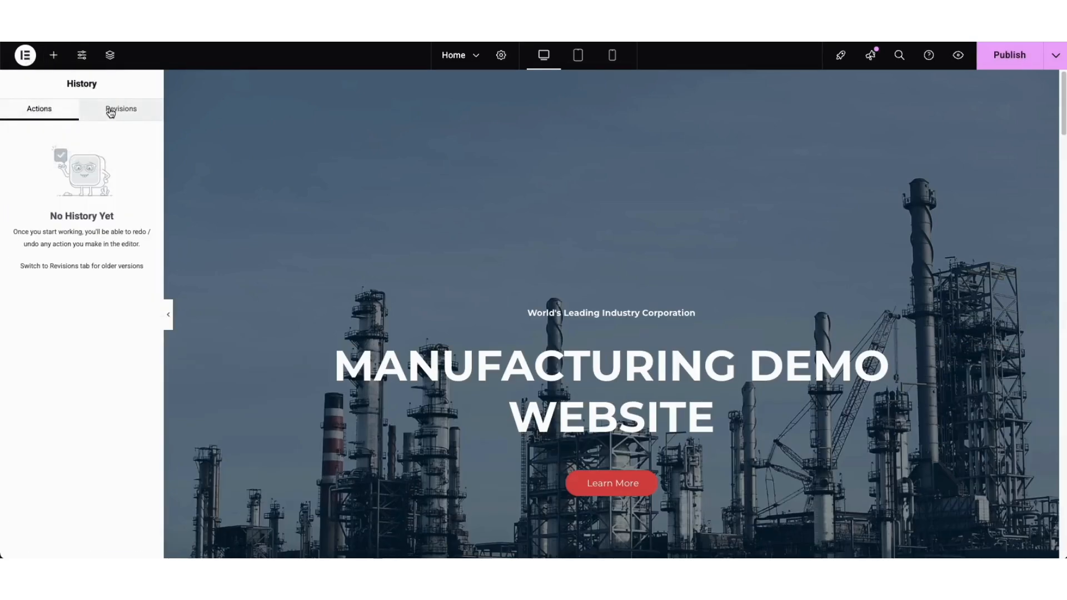
left_click(111, 110)
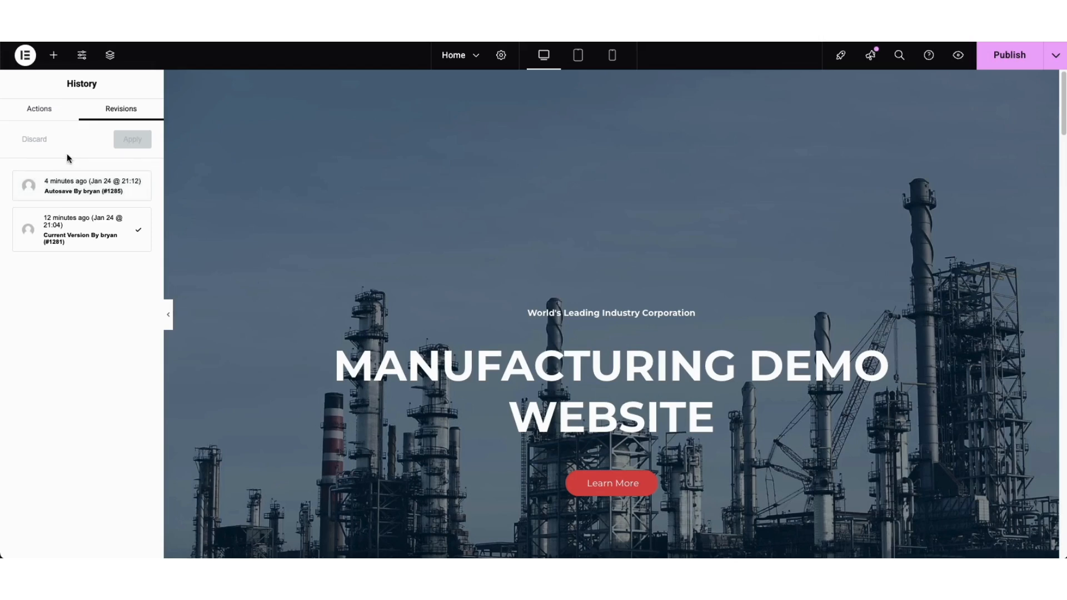
Step: Exit Elementor to the WordPress page editor and return to the WordPress dashboard
left_click(25, 55)
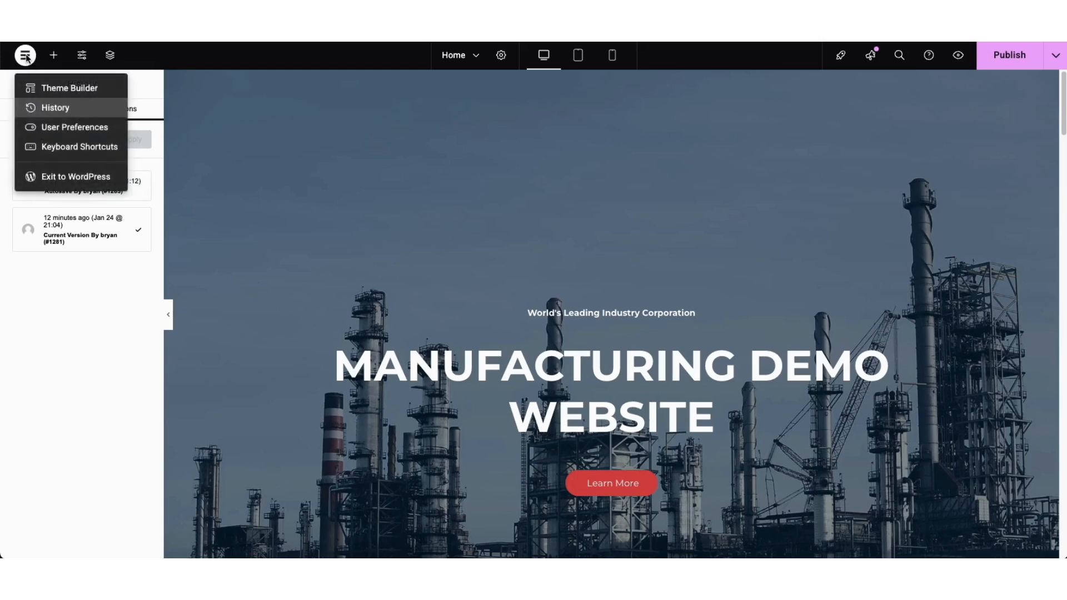
left_click(58, 177)
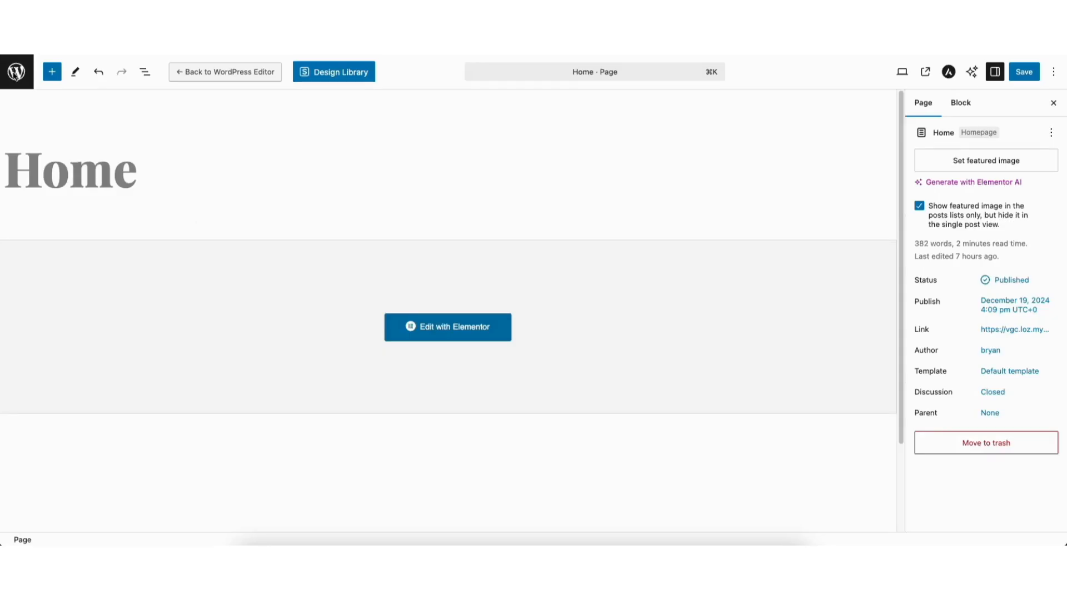
left_click(16, 72)
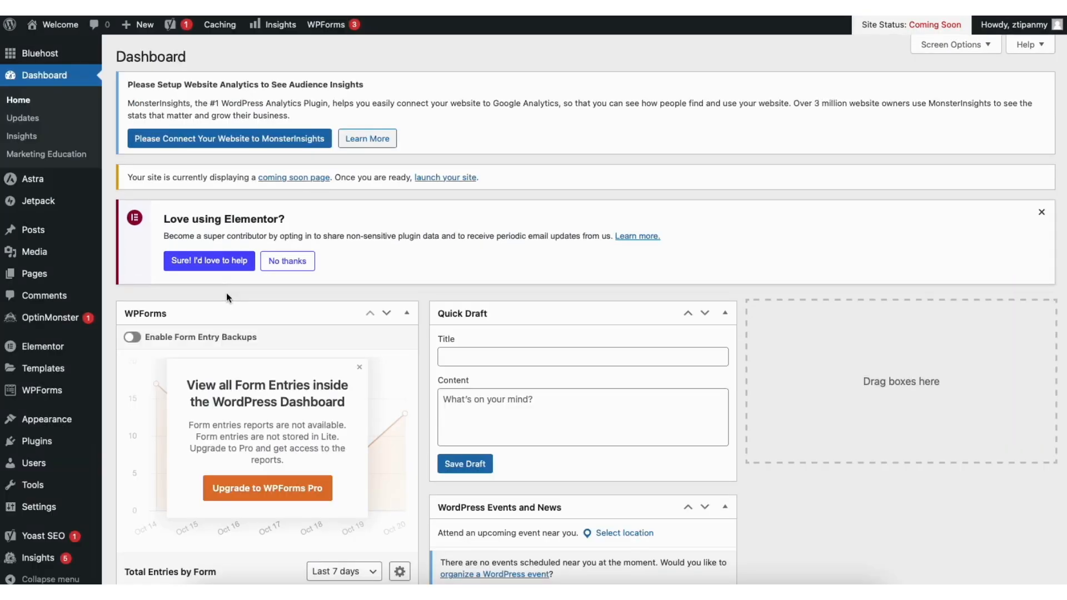
Step: View the list of all pages and look through the images in the Media Library
mouse_move(46, 278)
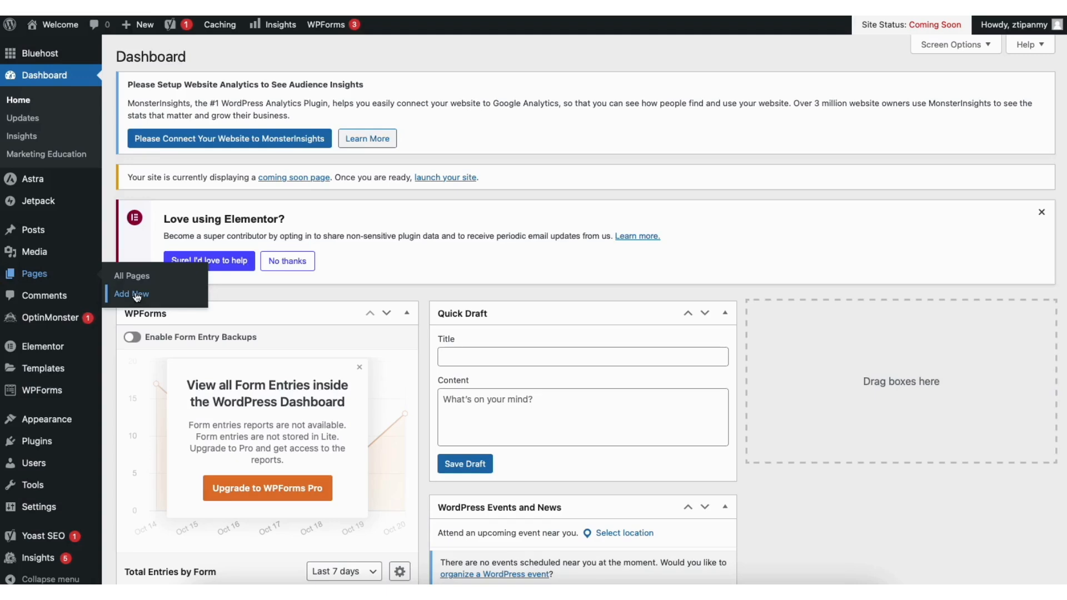
left_click(140, 276)
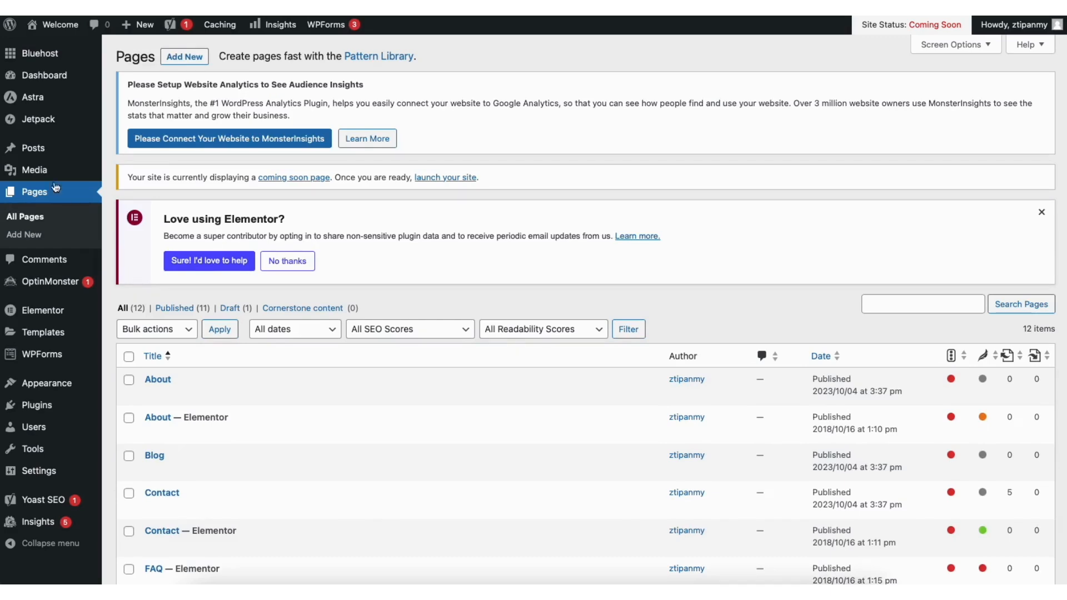
mouse_move(31, 176)
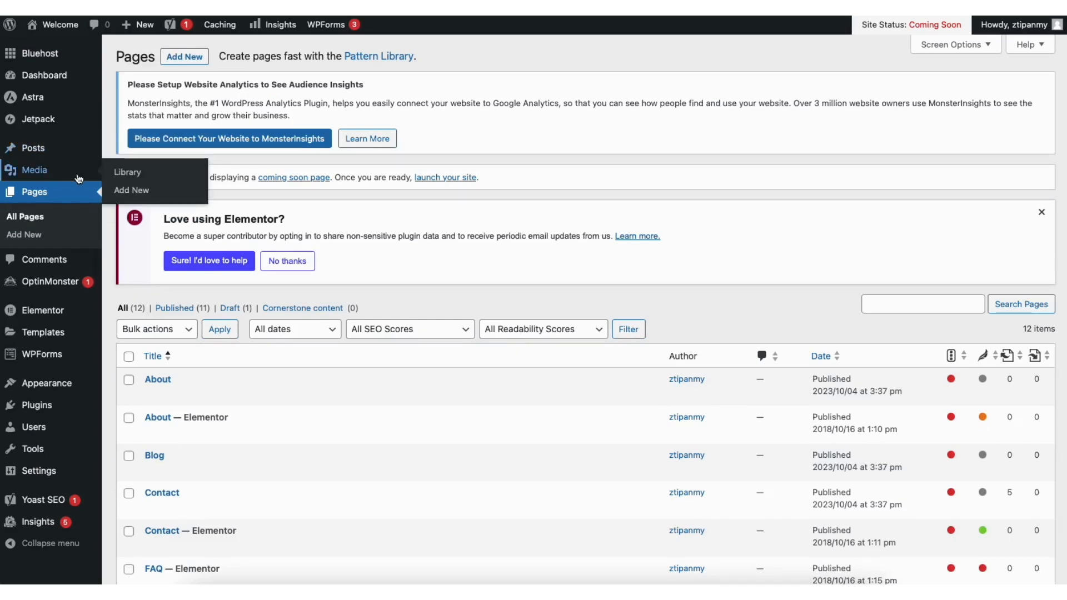
left_click(137, 176)
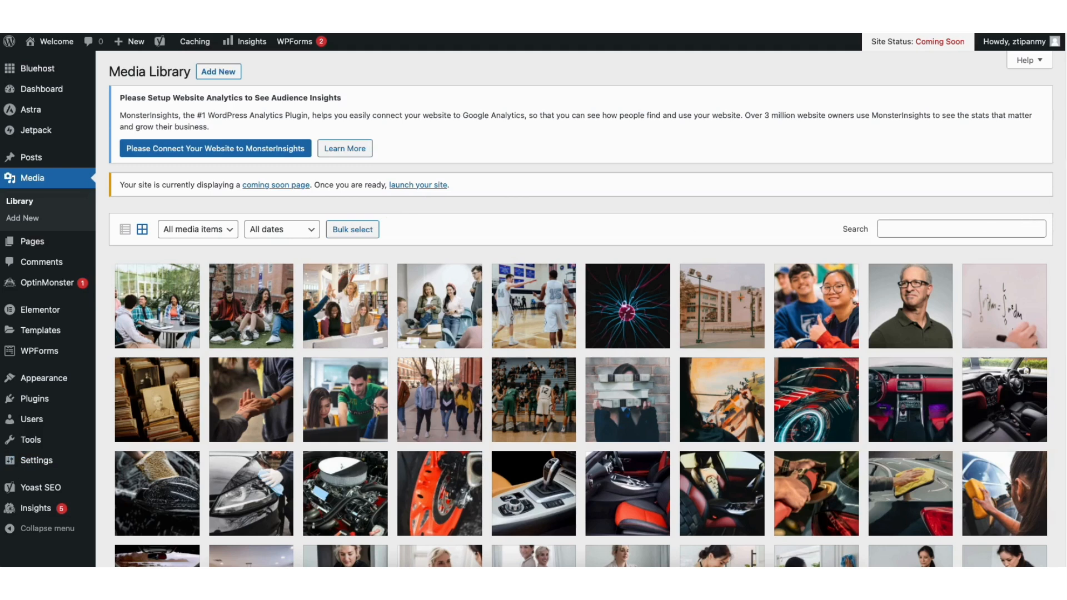
scroll(1049, 193, "down", 4)
scroll(1049, 192, "down", 1)
scroll(340, 110, "up", 5)
Step: View the list of all posts and the site's comments
mouse_move(37, 159)
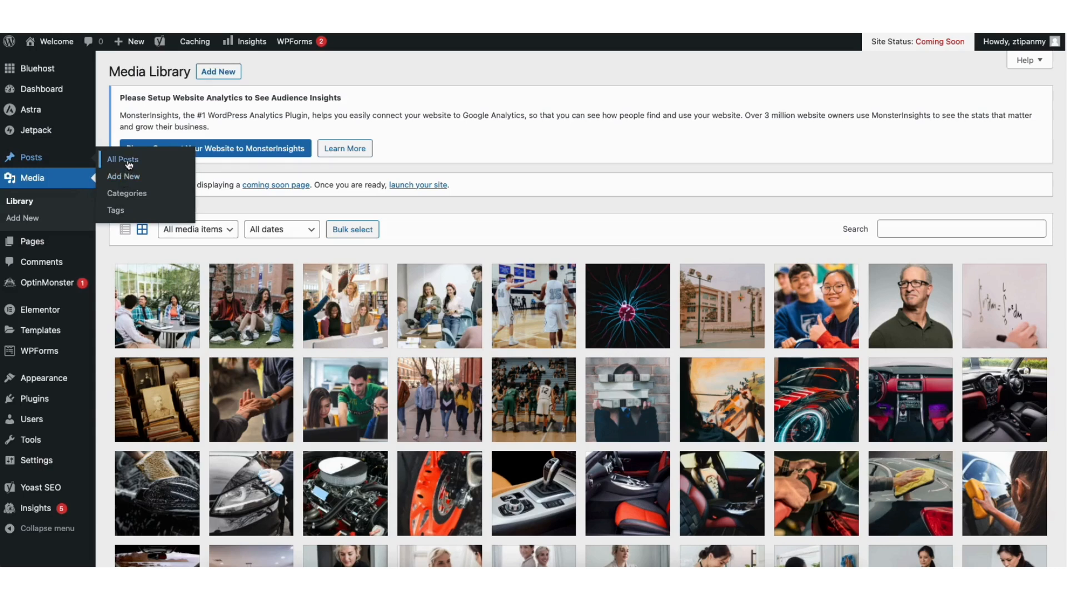
left_click(128, 161)
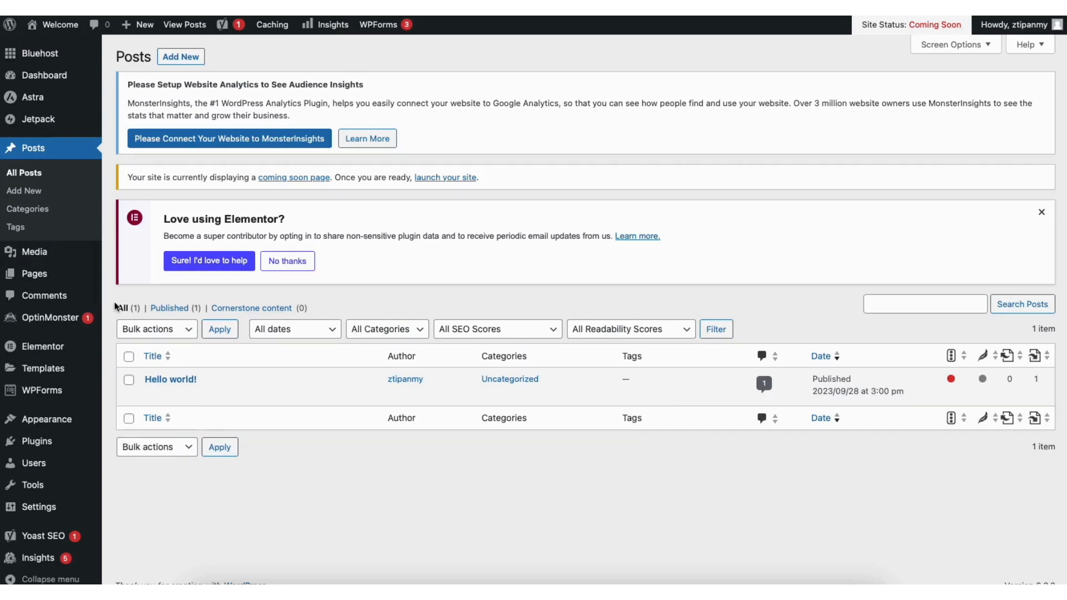
left_click(53, 295)
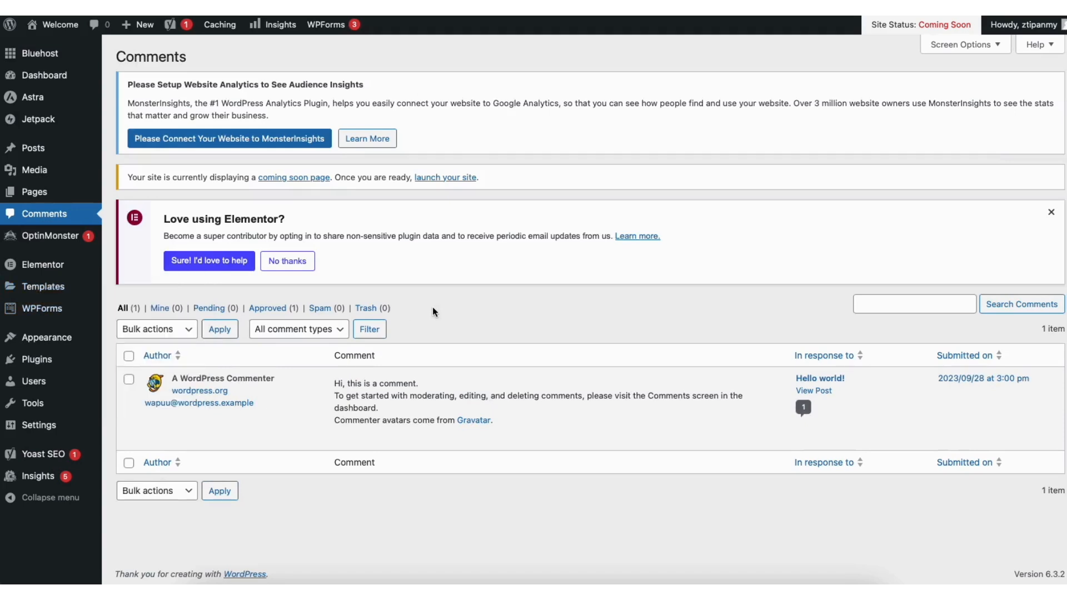
mouse_move(396, 443)
Step: Open the page for adding new plugins and look through the featured ones
mouse_move(89, 372)
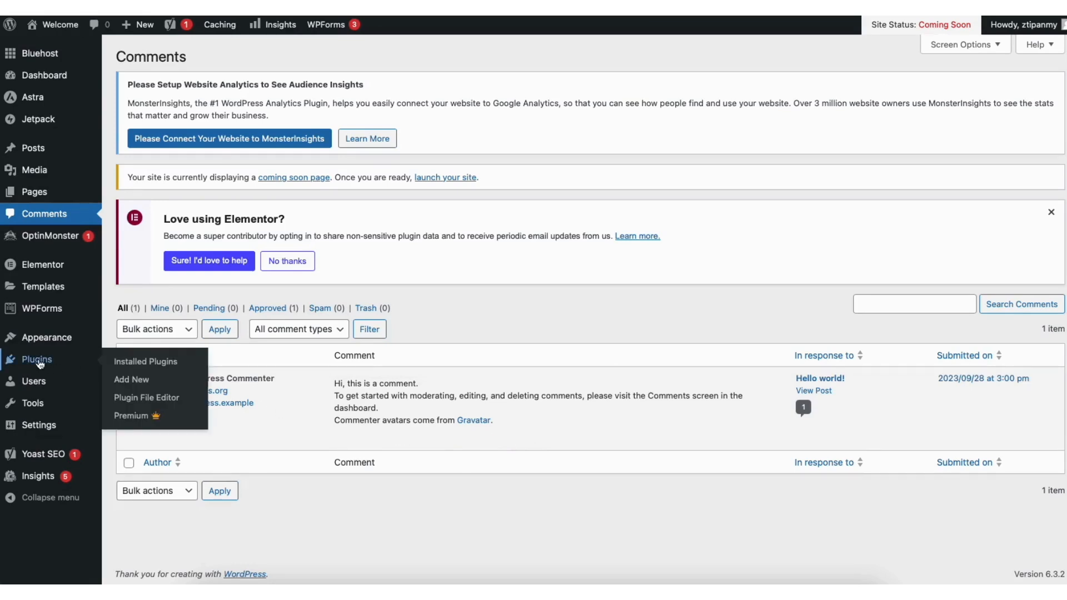
left_click(136, 378)
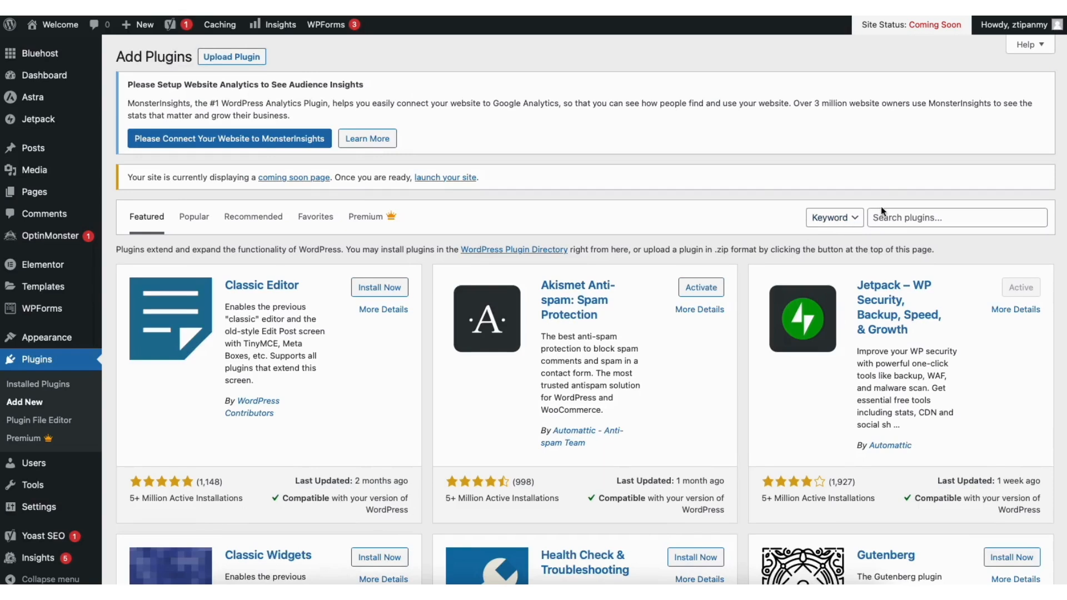
scroll(1064, 161, "down", 3)
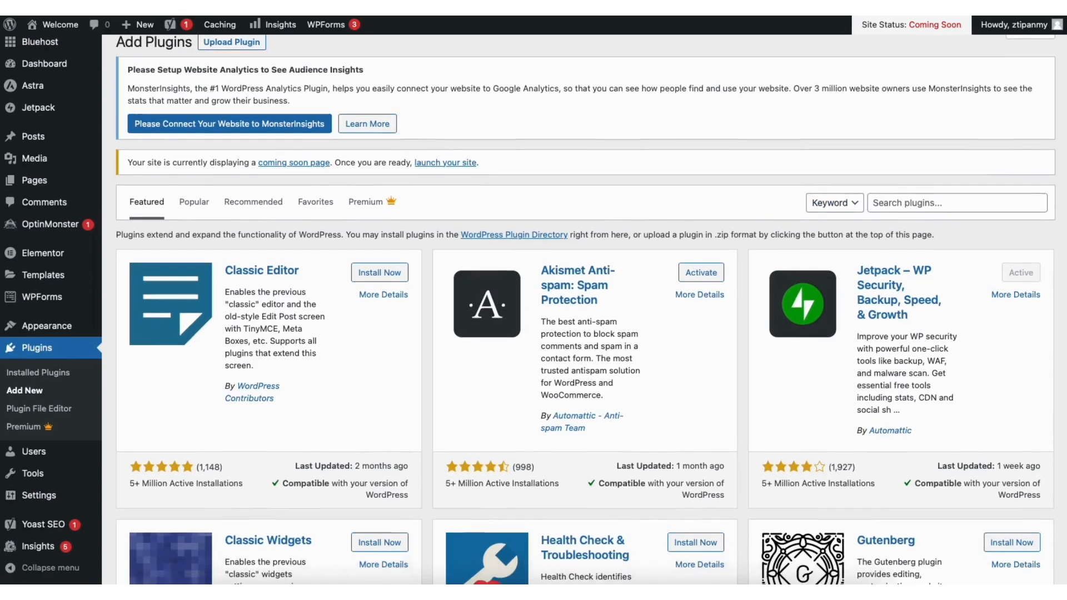
scroll(1063, 161, "down", 3)
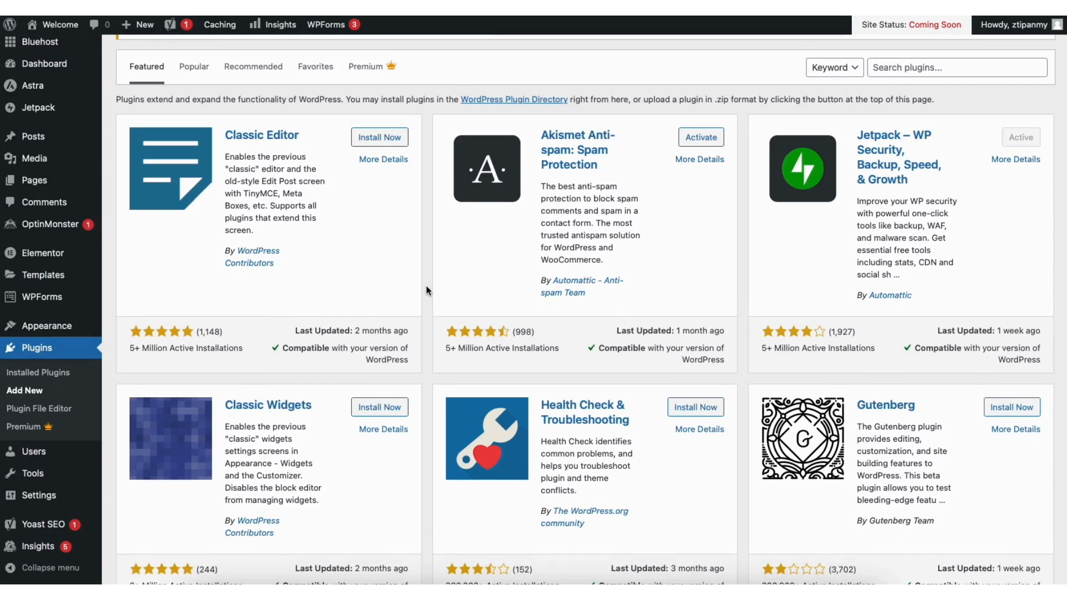
Step: Open the site's menu management and load Menu (Primary Menu) for editing
mouse_move(64, 330)
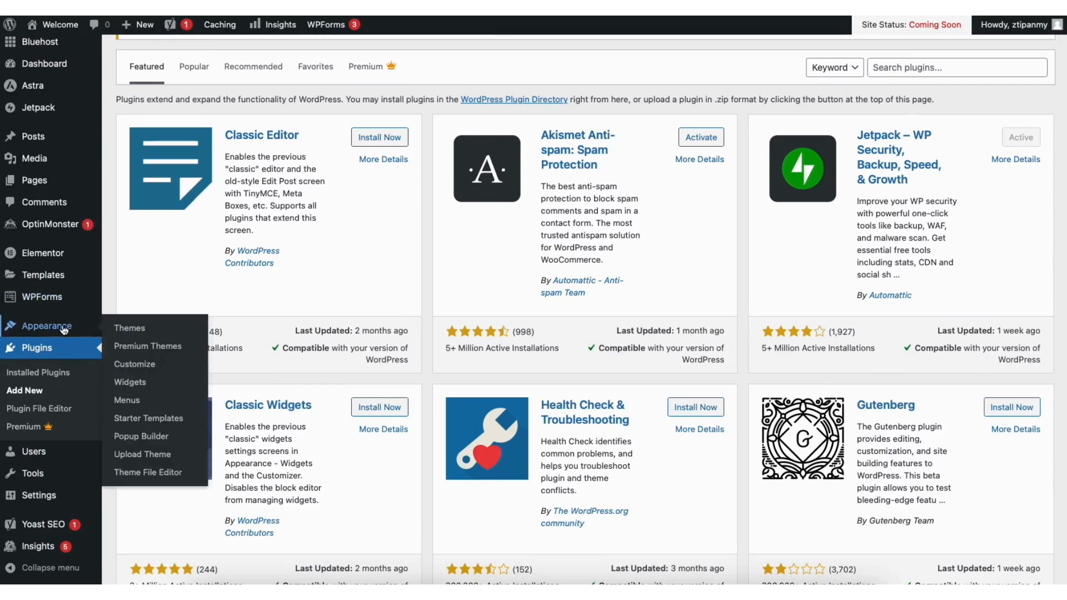
left_click(127, 400)
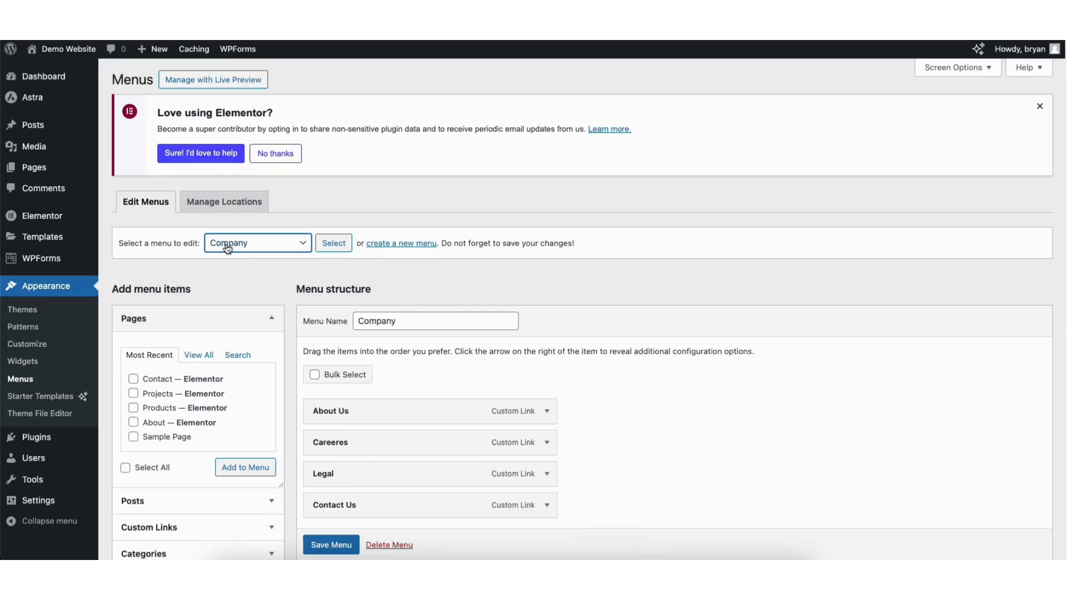
left_click(248, 245)
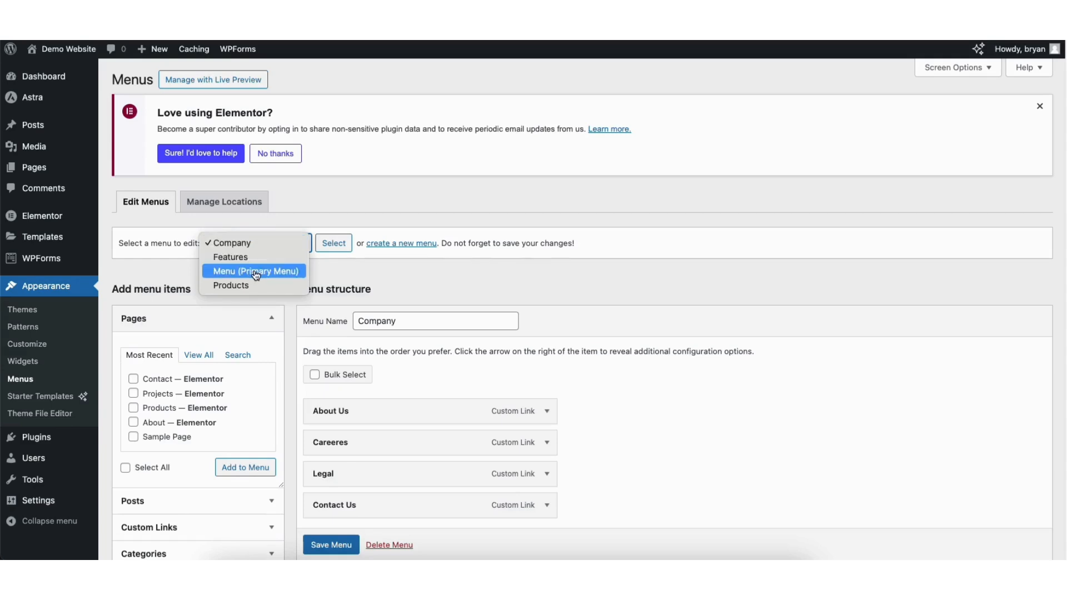
left_click(256, 273)
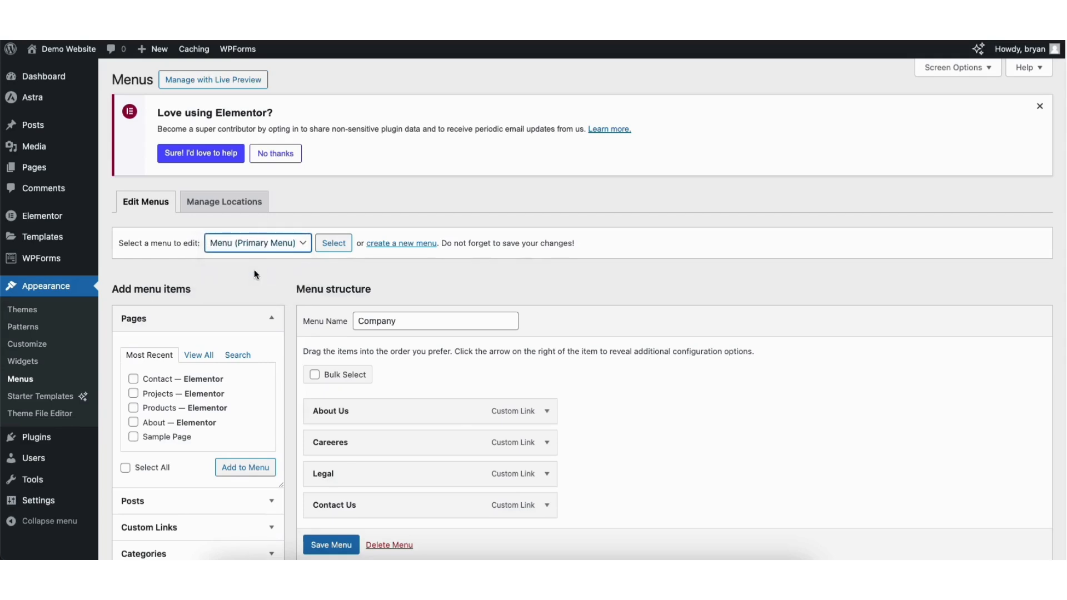
left_click(334, 245)
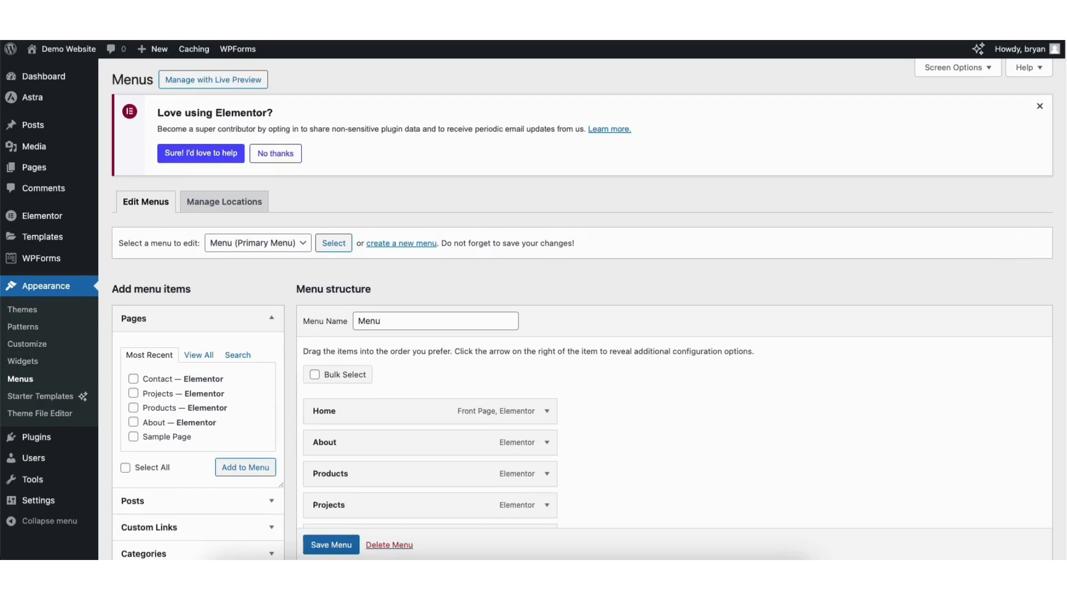
Step: Add Sample Page to the primary menu and place it between Projects and Contact
scroll(1062, 245, "down", 3)
left_click(149, 316)
left_click(236, 346)
left_click_drag(332, 443, 328, 417)
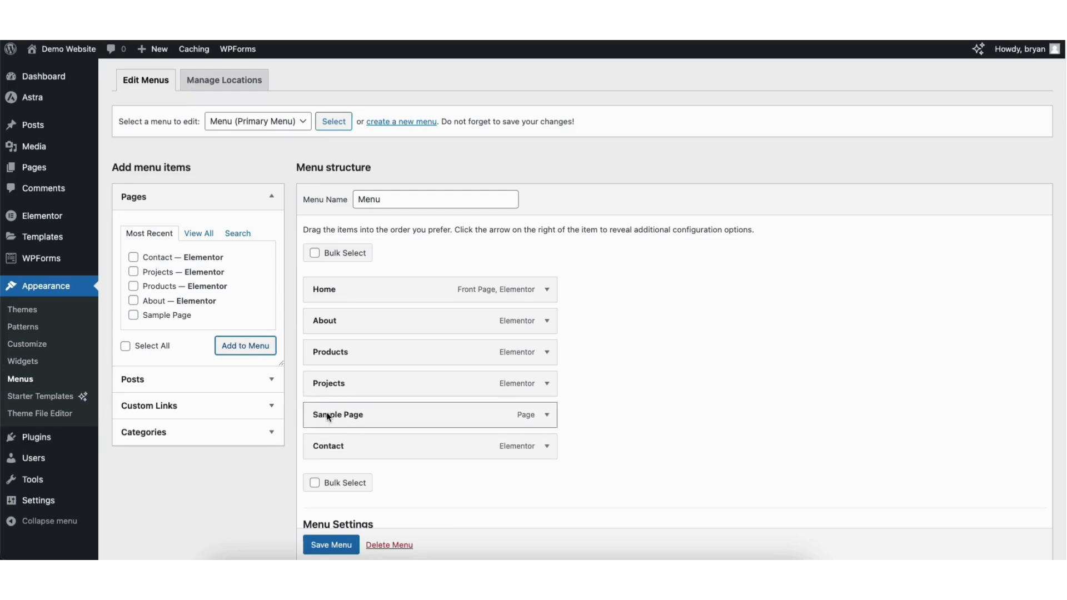
Step: Examine the Sample Page item's navigation label and options, collapse it, and review the menu structure and menu settings
left_click(546, 415)
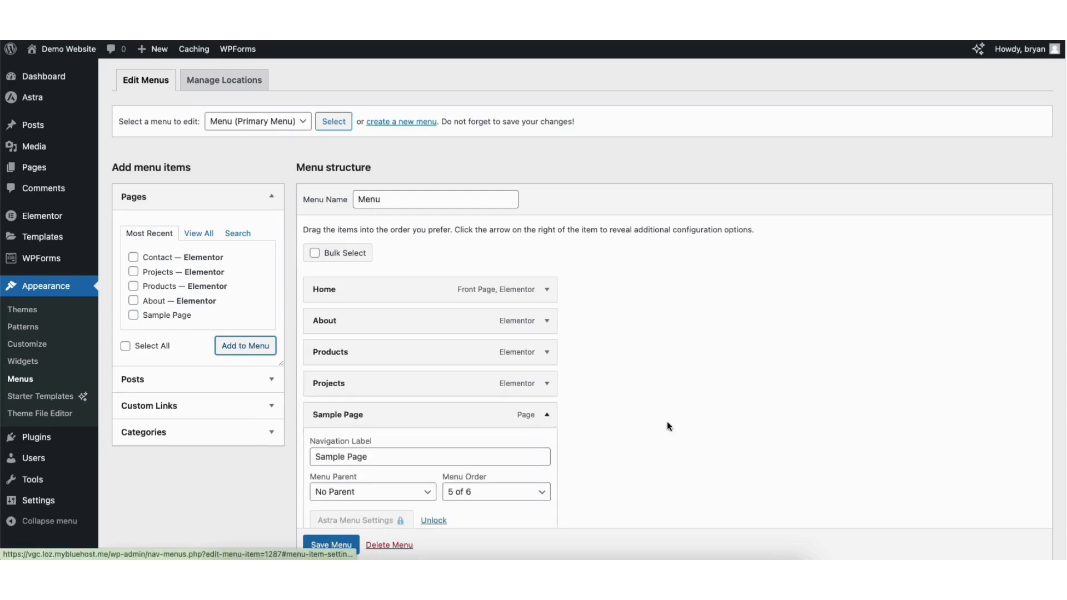
scroll(1048, 357, "down", 3)
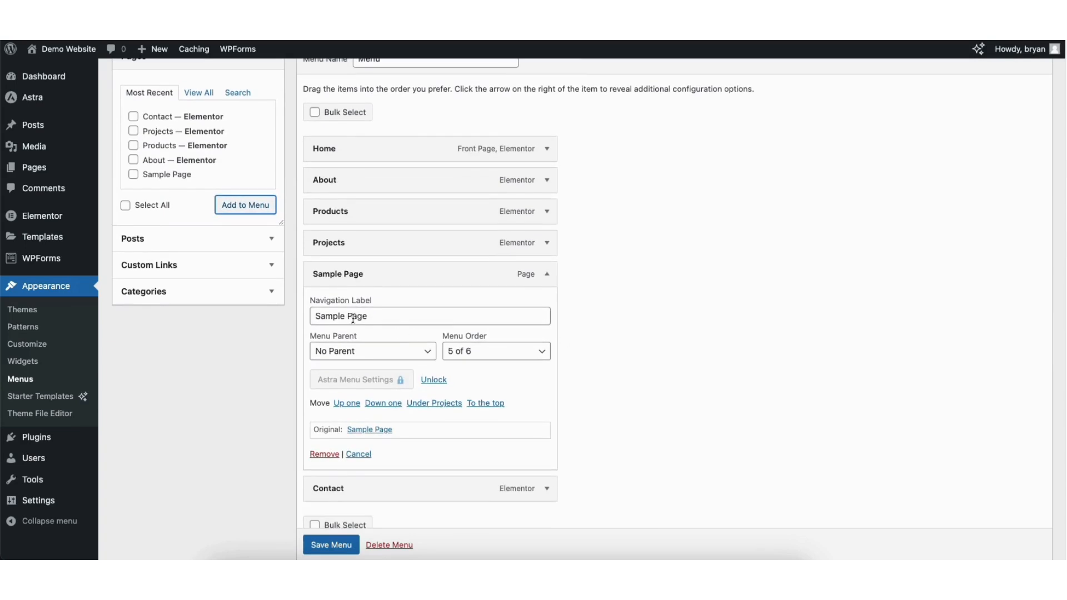
left_click_drag(316, 315, 368, 315)
left_click(360, 315)
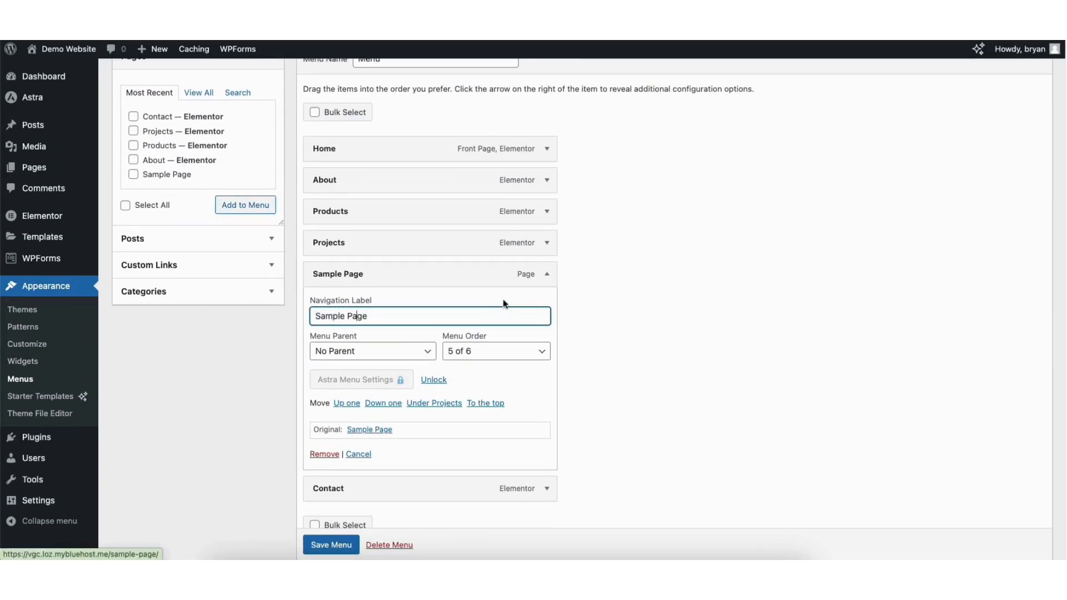
left_click(547, 275)
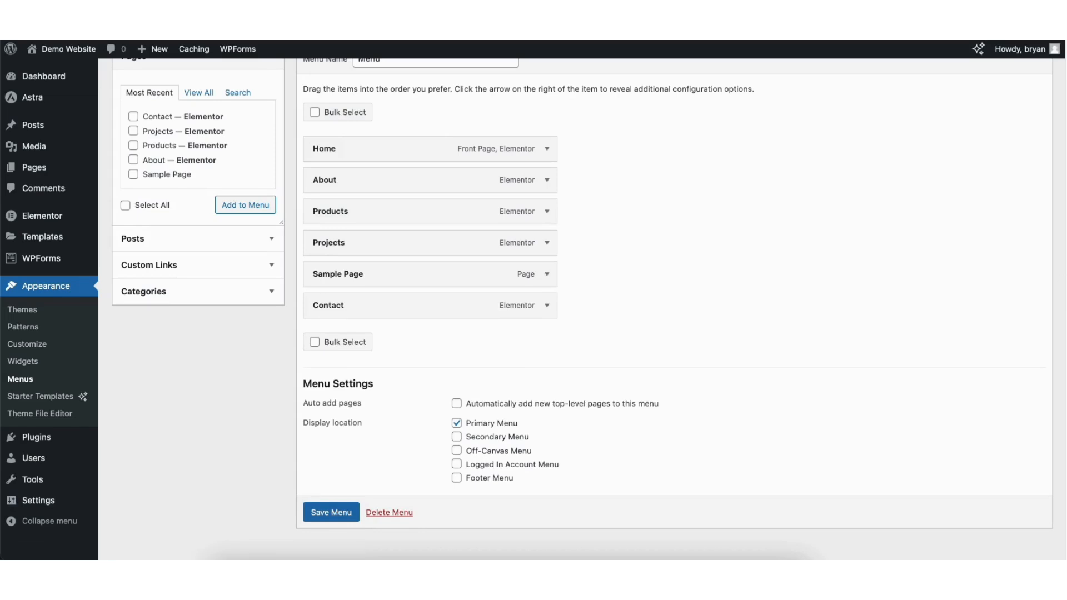
scroll(1053, 267, "up", 4)
scroll(1013, 161, "up", 2)
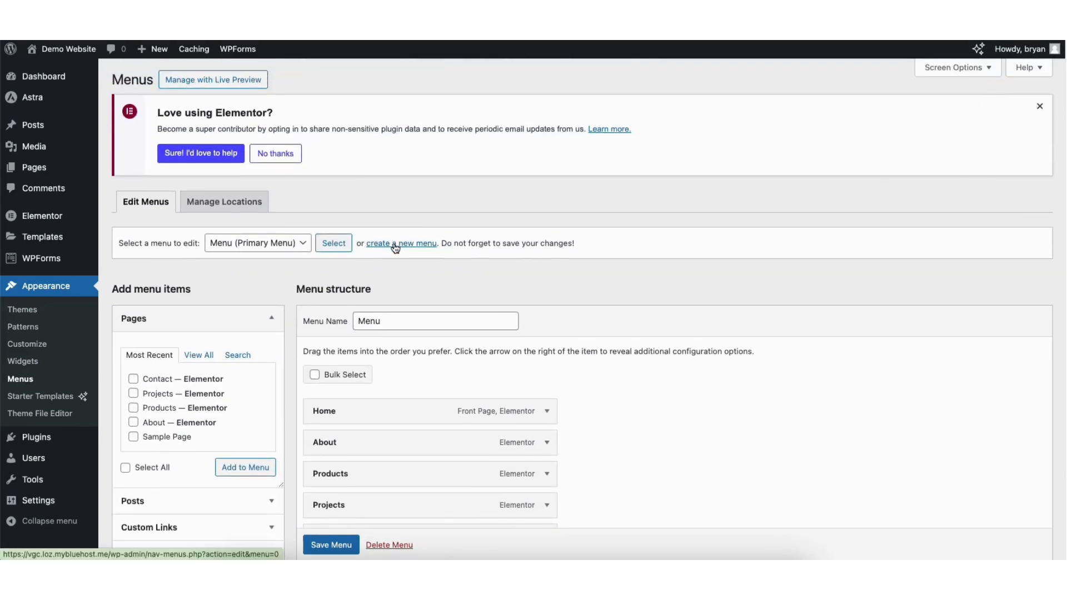
scroll(1059, 267, "down", 3)
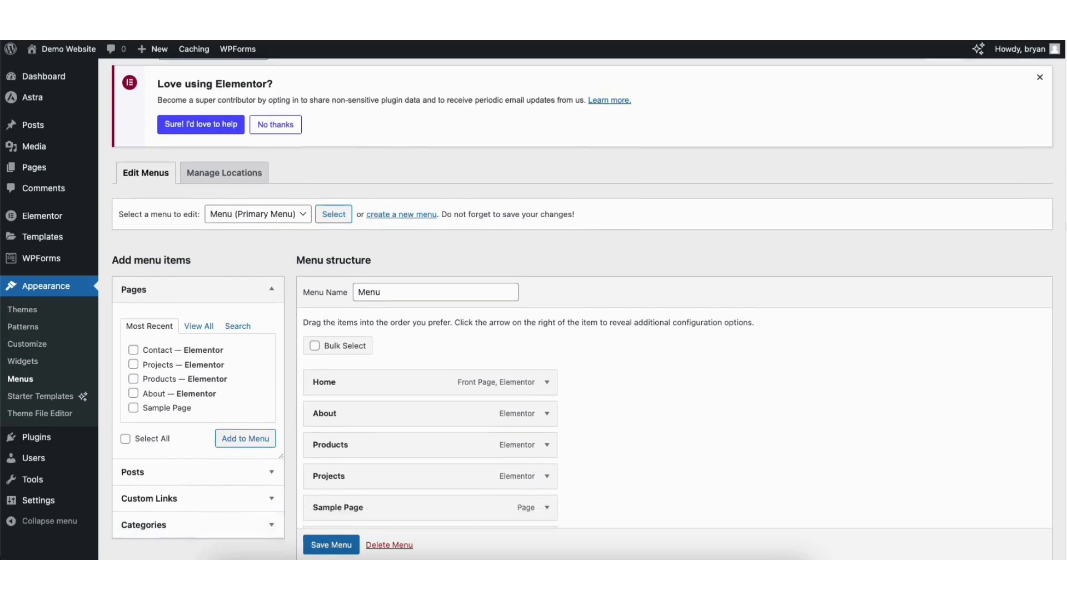
Step: Add another Sample Page to the primary menu and nest it as a sub item under Products
scroll(1059, 300, "down", 1)
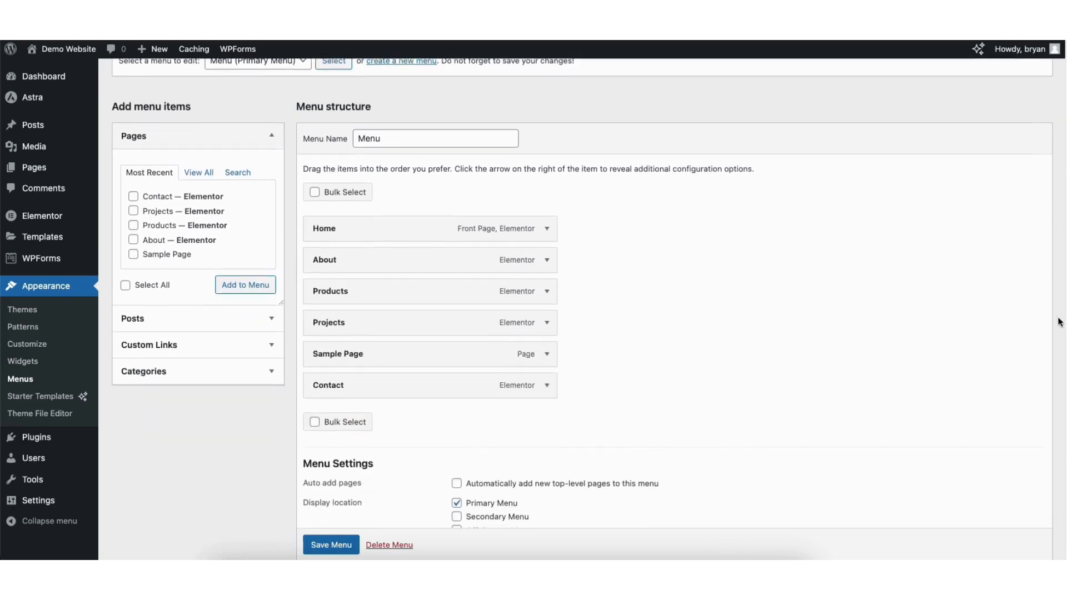
left_click(134, 252)
left_click(245, 283)
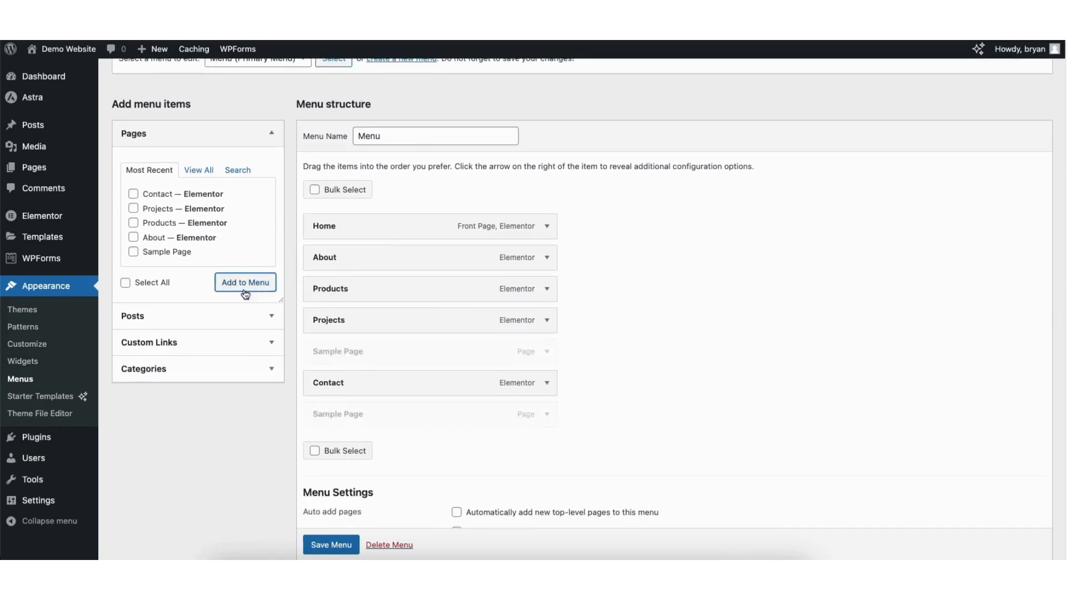
left_click_drag(340, 415, 361, 321)
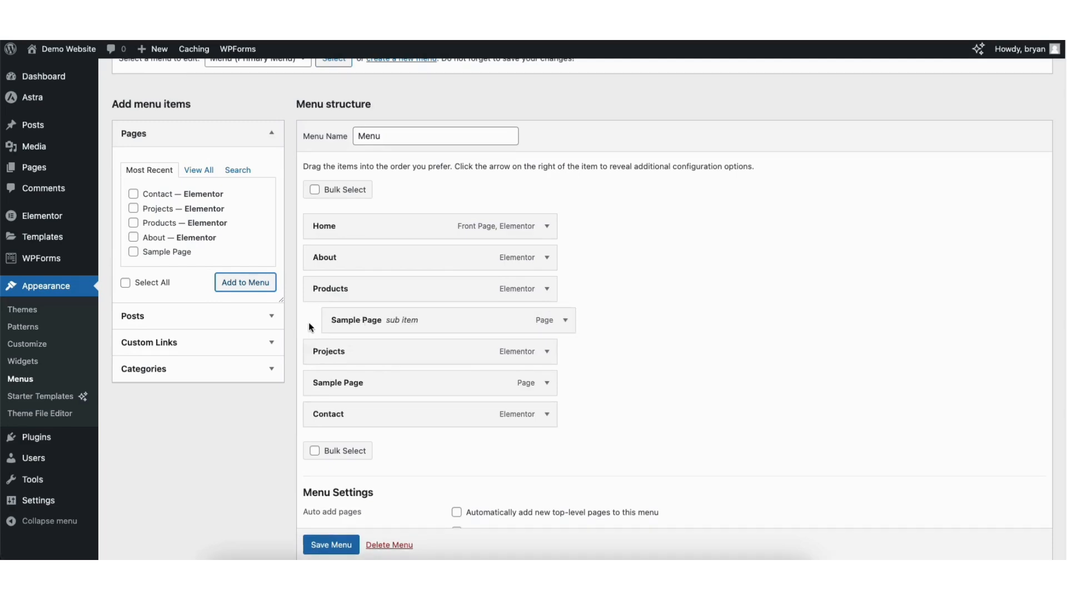
Step: Nest the other Sample Page item under Products as well and save the menu
left_click_drag(320, 382, 340, 349)
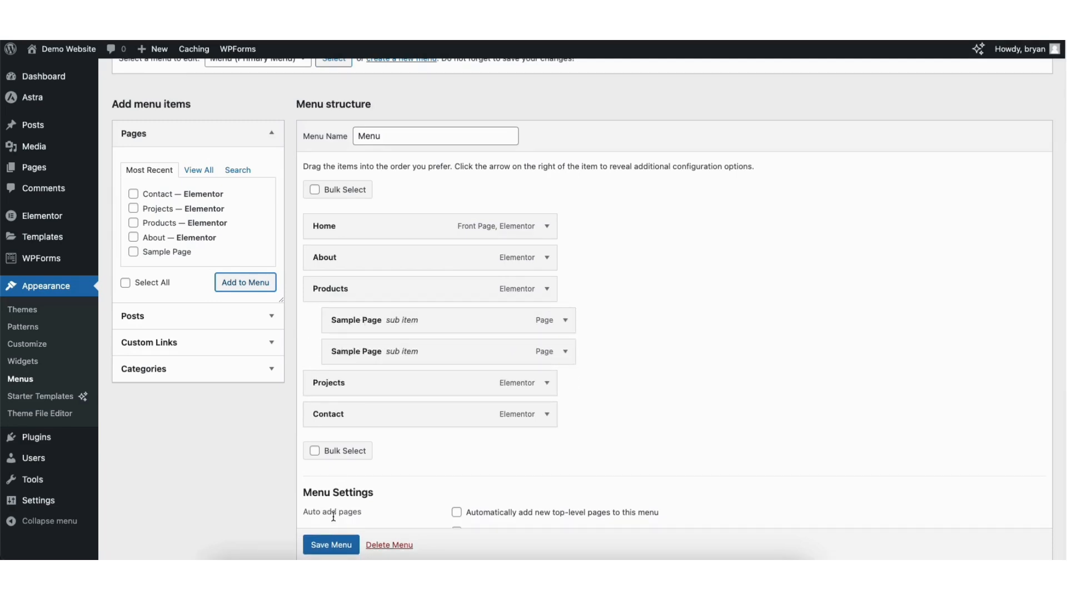
scroll(331, 536, "down", 1)
left_click(329, 545)
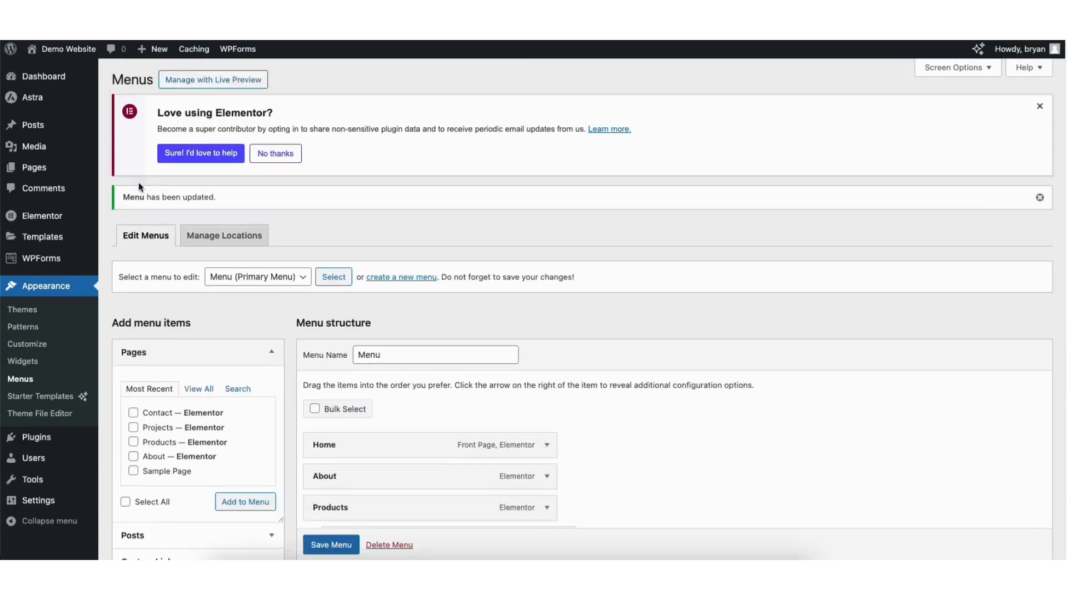
Step: Visit the live site and check the Products submenu in the header navigation
mouse_move(56, 49)
left_click(44, 68)
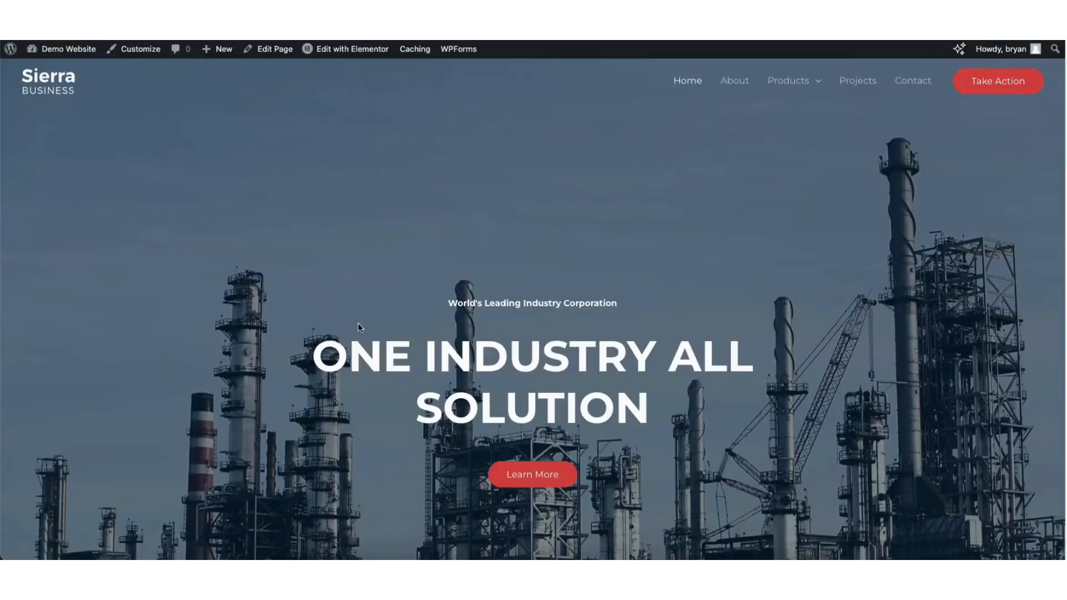
mouse_move(791, 84)
Step: Open the Footer Builder in the site customizer and inspect the text block in footer Widget 1
left_click(132, 52)
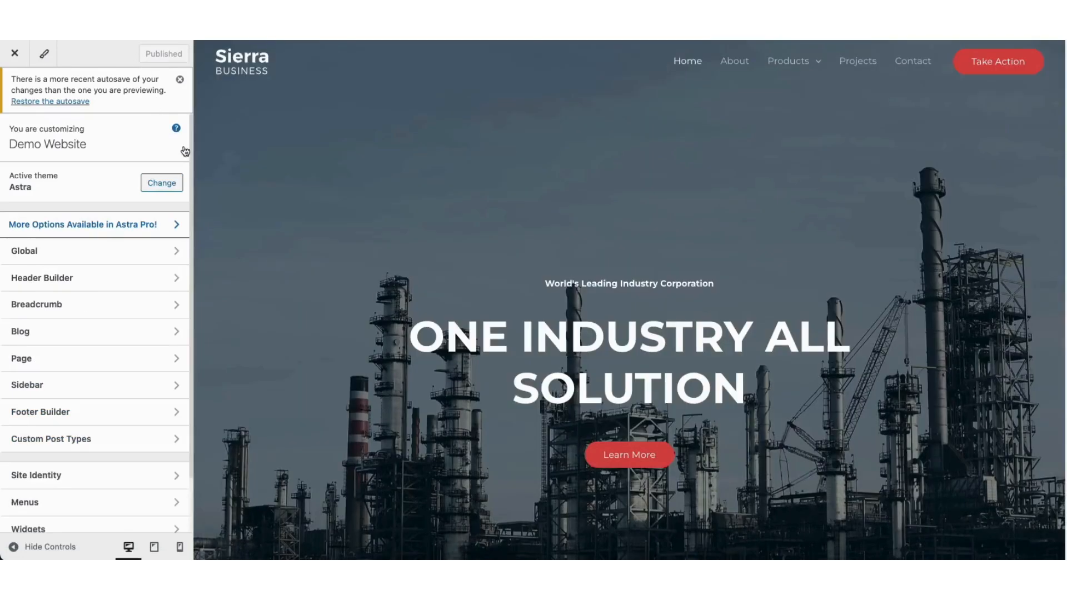
left_click(87, 413)
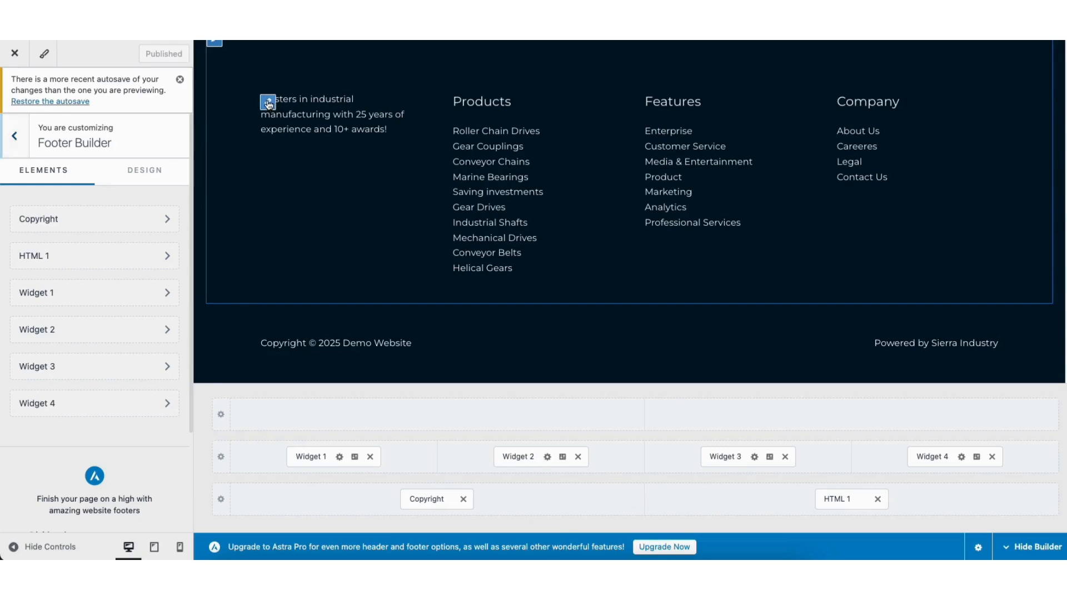
left_click(268, 102)
left_click_drag(36, 396, 81, 460)
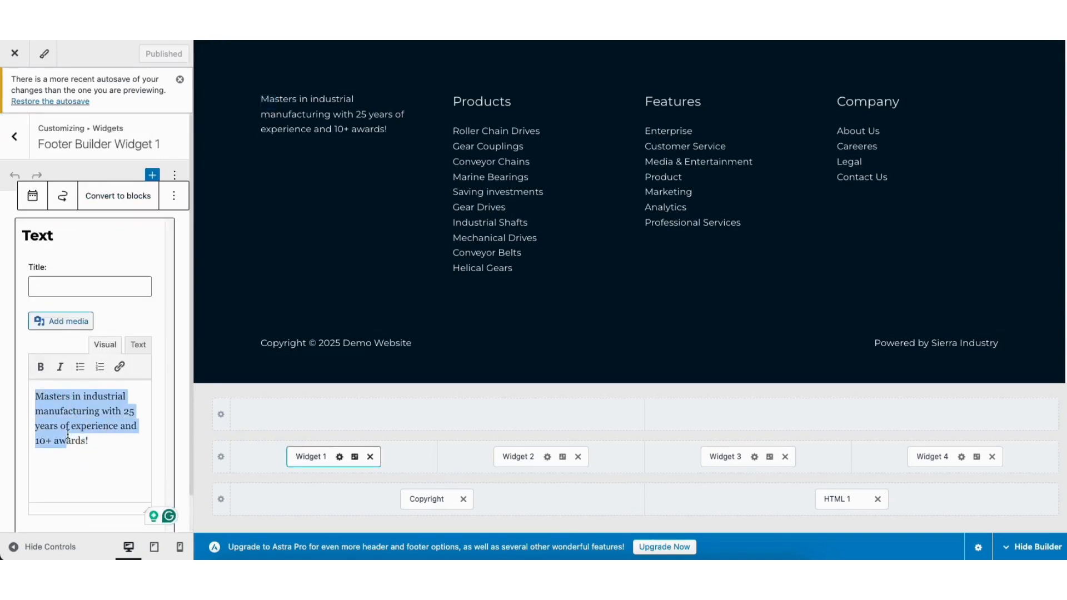
left_click(64, 411)
left_click(191, 348)
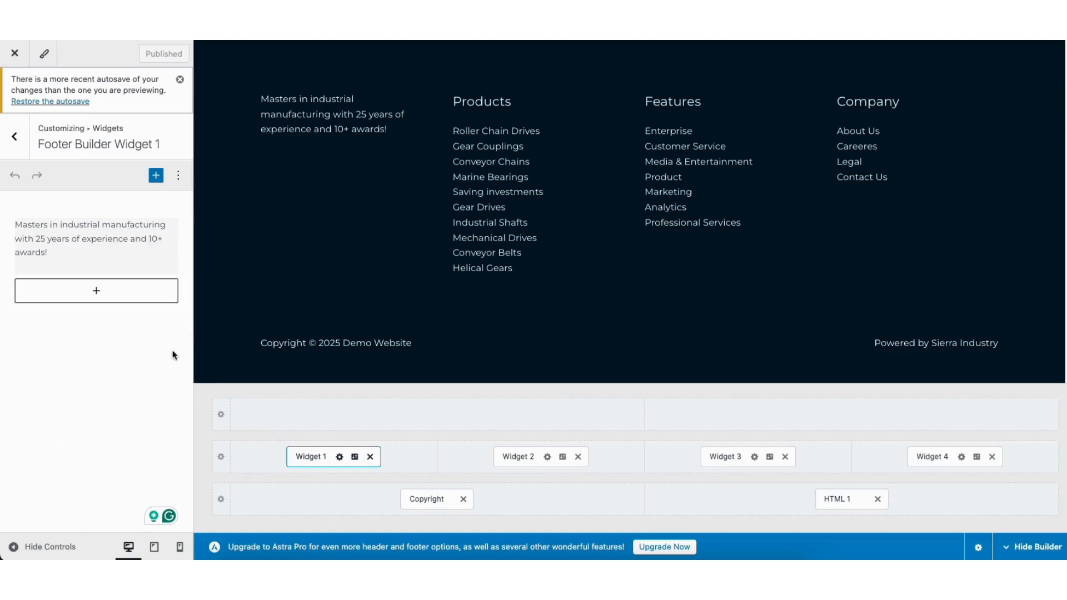
Step: Look at the blocks that can be added to footer Widget 1 and at its alignment, color and font settings
left_click(97, 292)
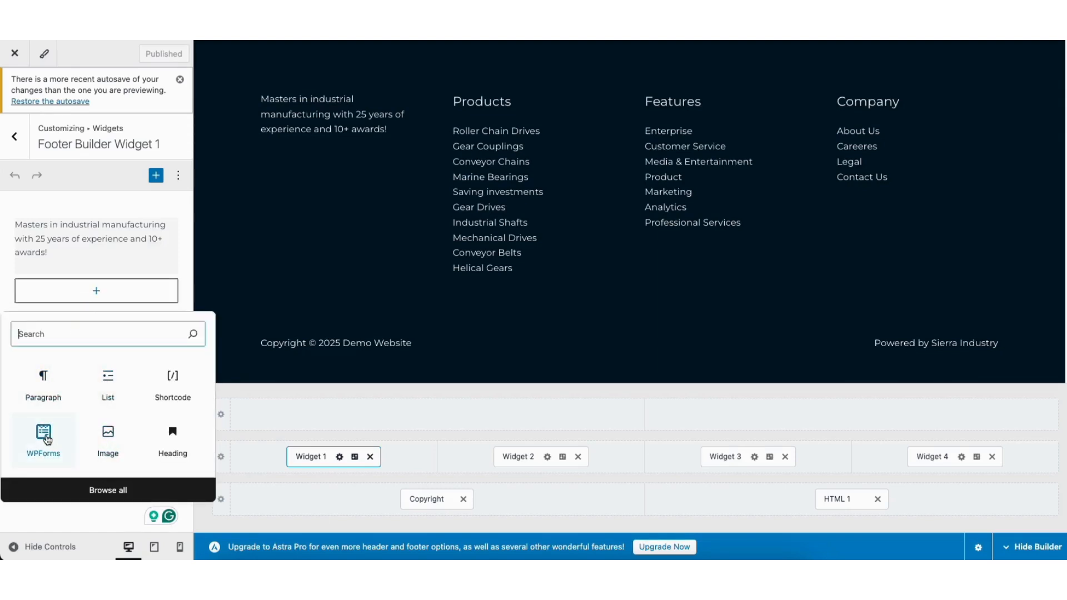
left_click(356, 458)
left_click(355, 458)
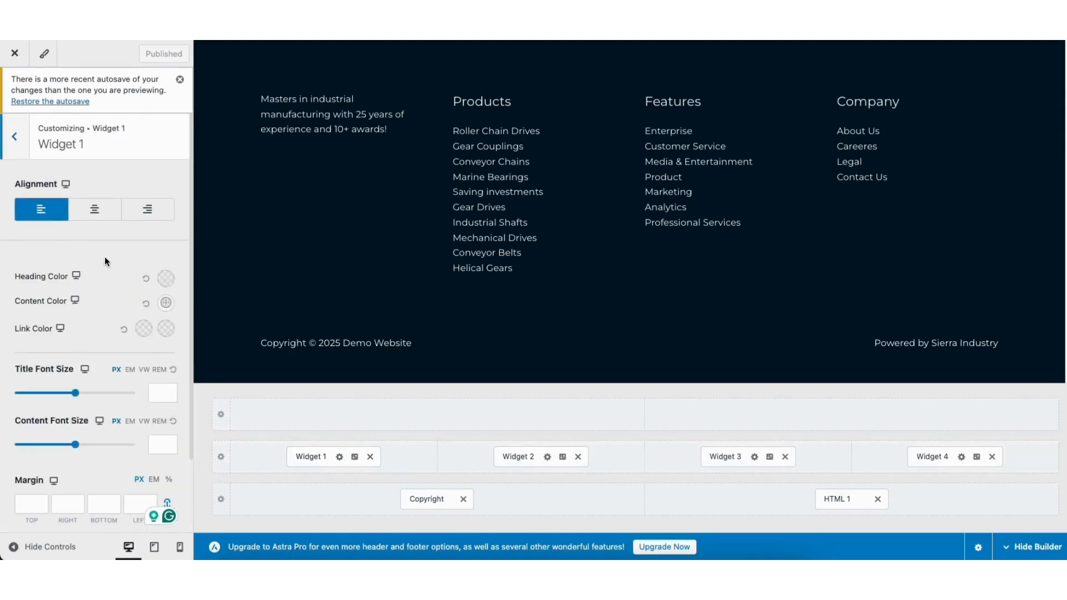
Step: Review the primary footer's column and layout settings and the elements that can be inserted in the row above it
scroll(317, 165, "up", 2)
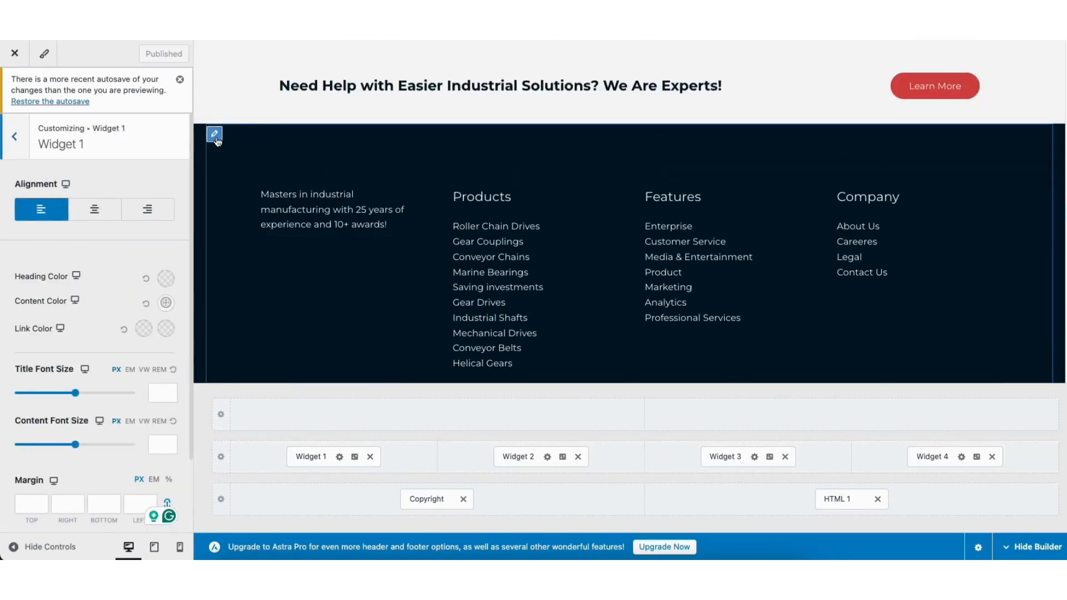
left_click(214, 134)
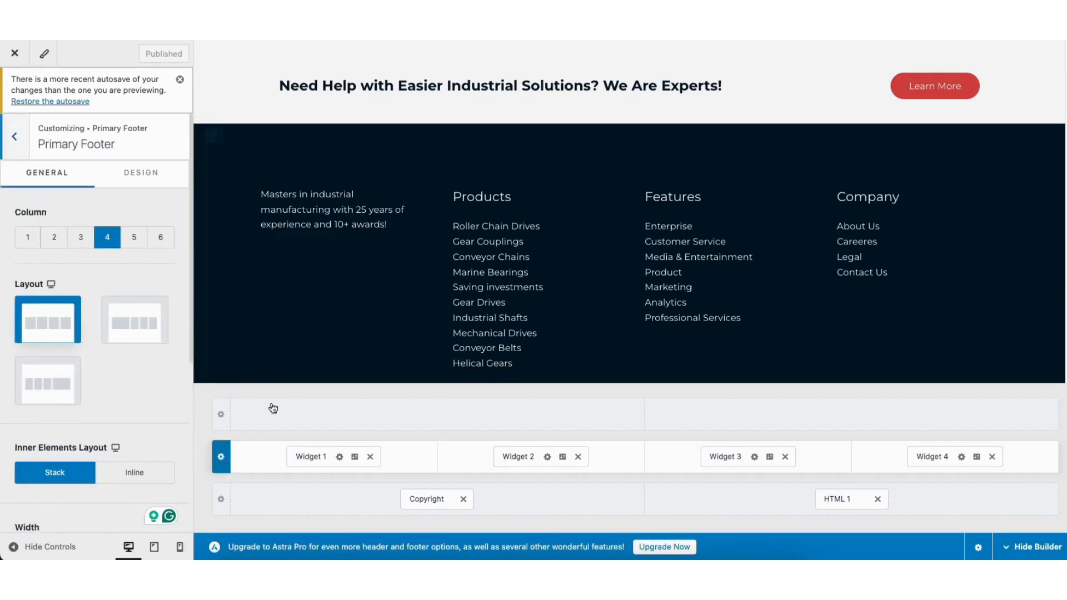
left_click(442, 417)
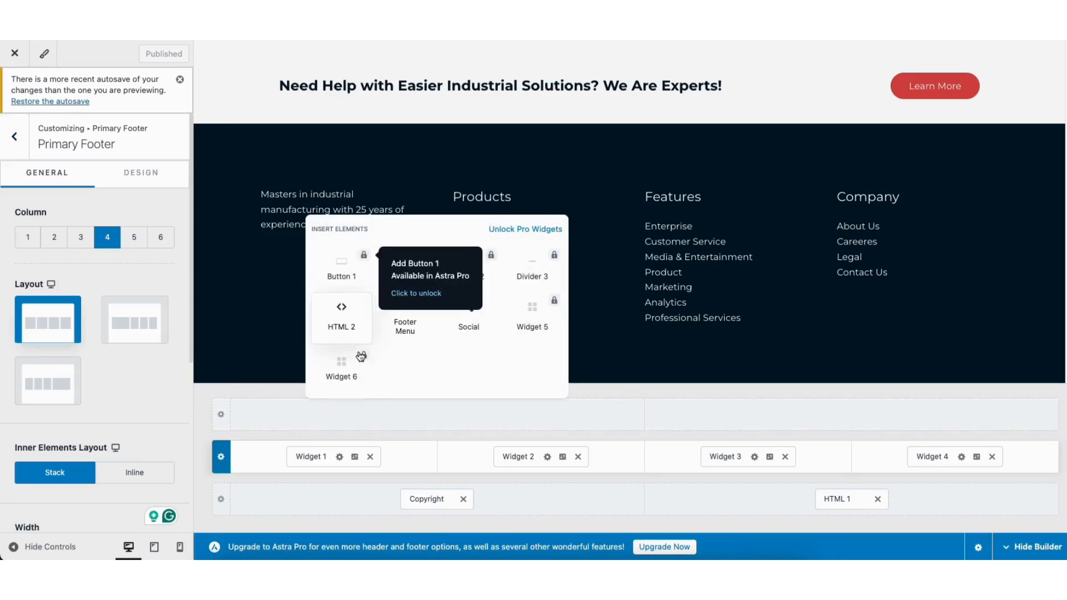
left_click(411, 433)
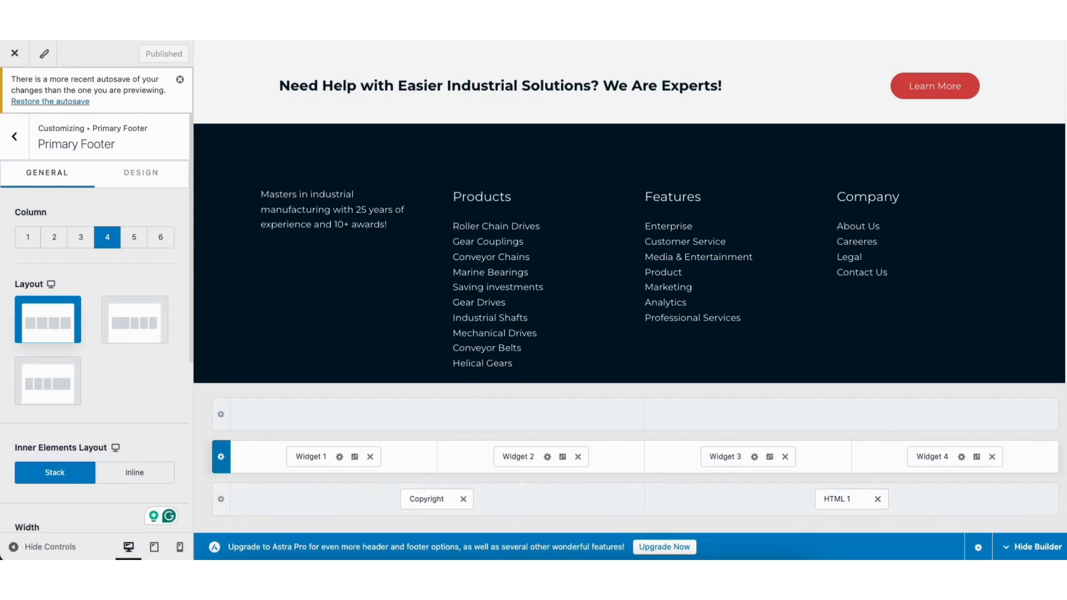
Step: Remove the Take Action button from the site header
scroll(629, 211, "up", 20)
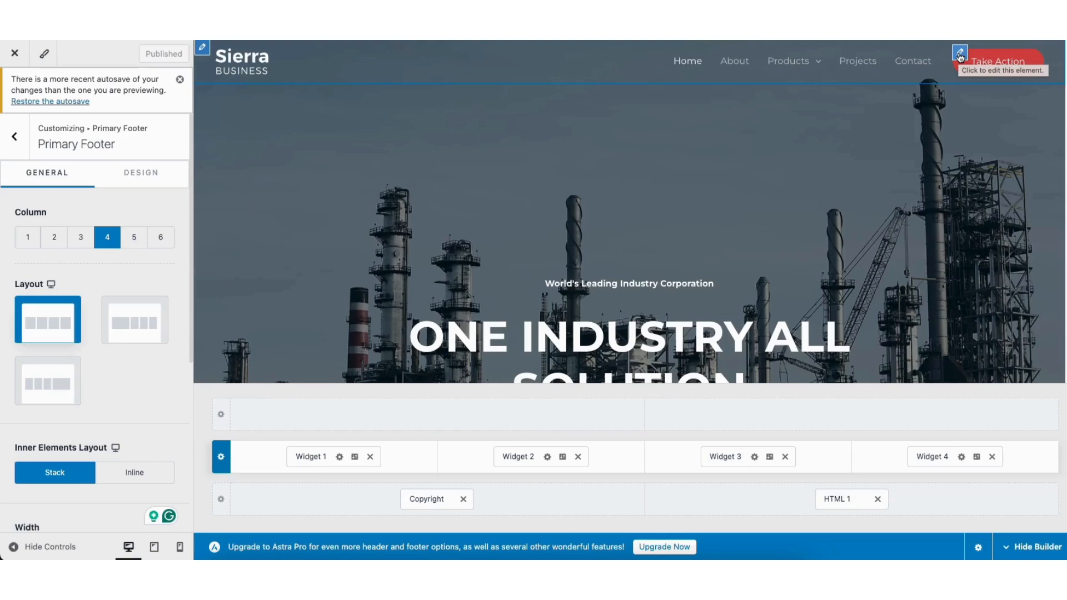
left_click(959, 56)
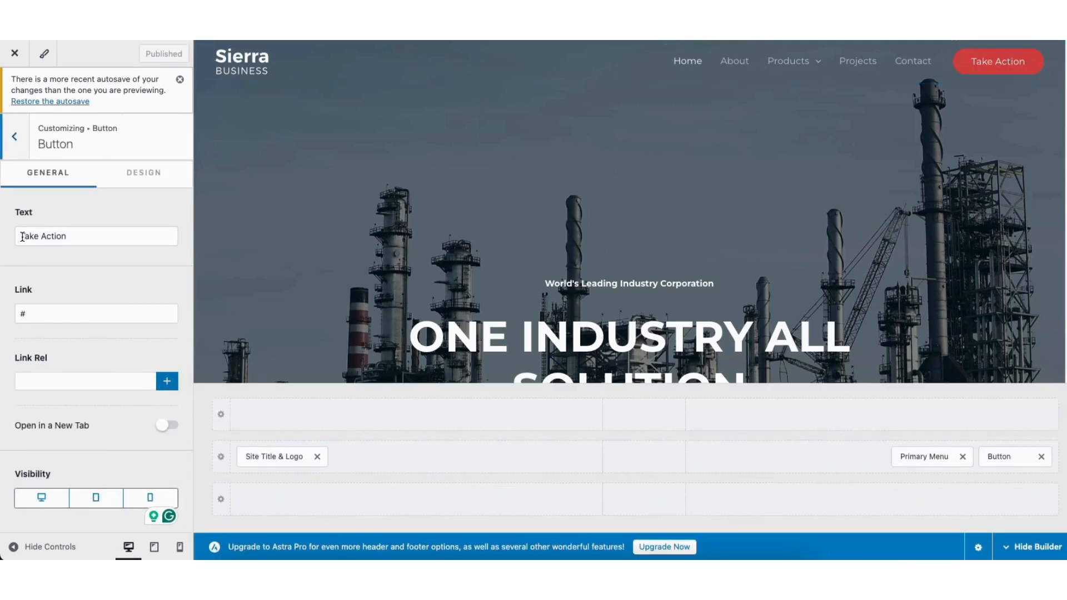
left_click_drag(22, 238, 88, 236)
left_click(125, 209)
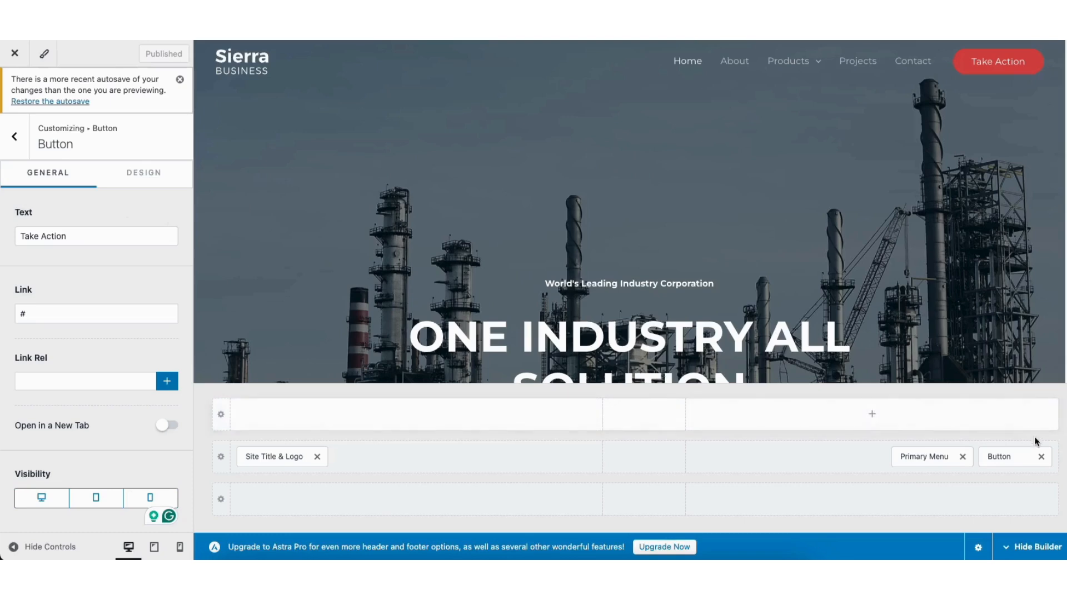
left_click(1042, 456)
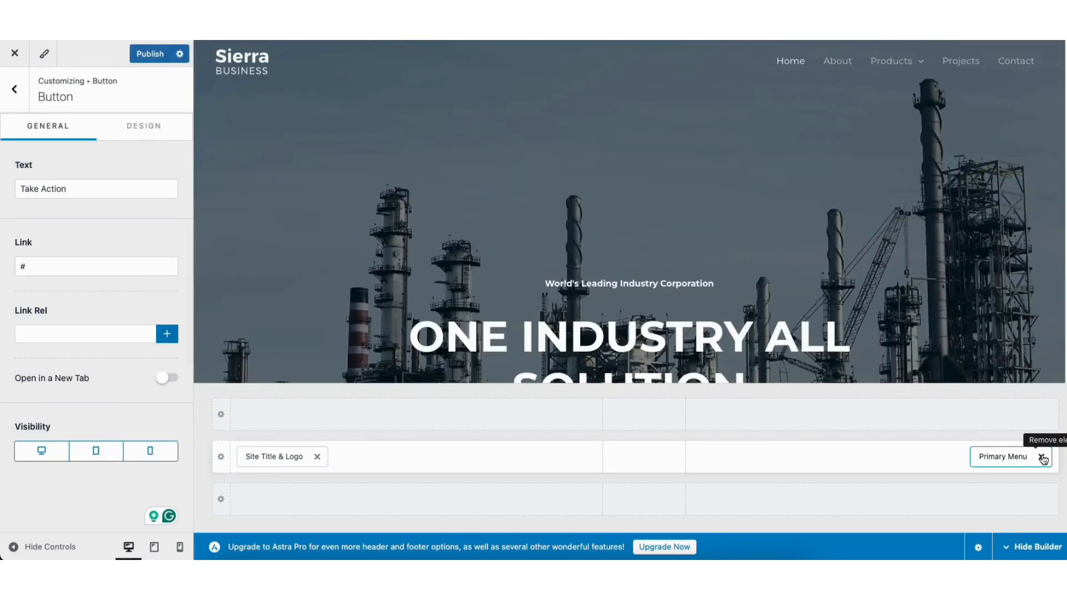
mouse_move(988, 457)
left_mouse_down()
mouse_move(748, 452)
mouse_move(659, 468)
mouse_move(643, 457)
mouse_move(969, 465)
left_mouse_up()
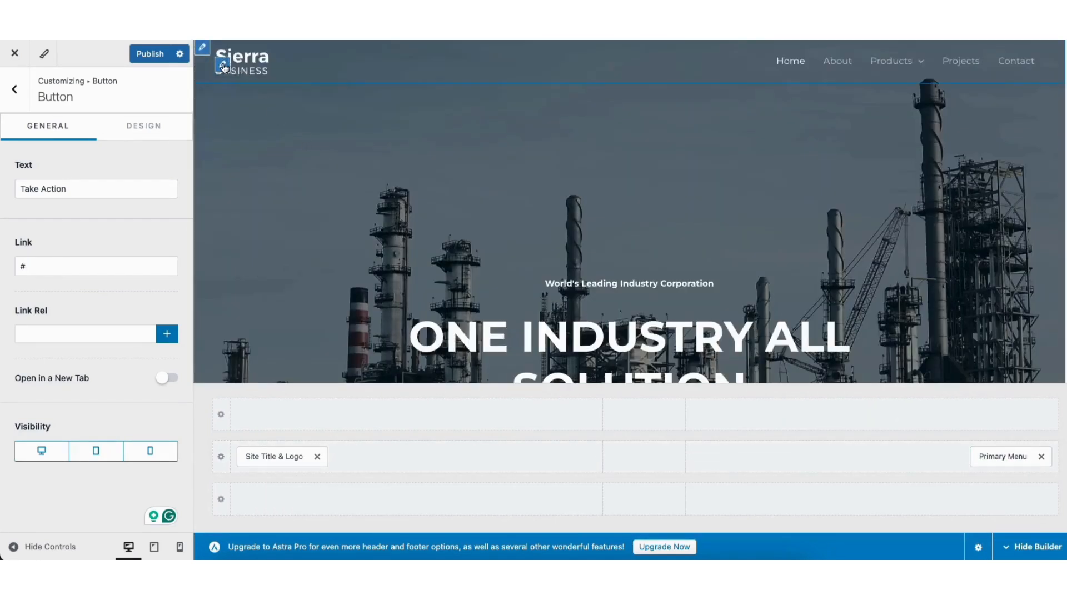
Step: Examine the transparent header's logo options and its design settings, and return to the main customizer options
left_click(223, 67)
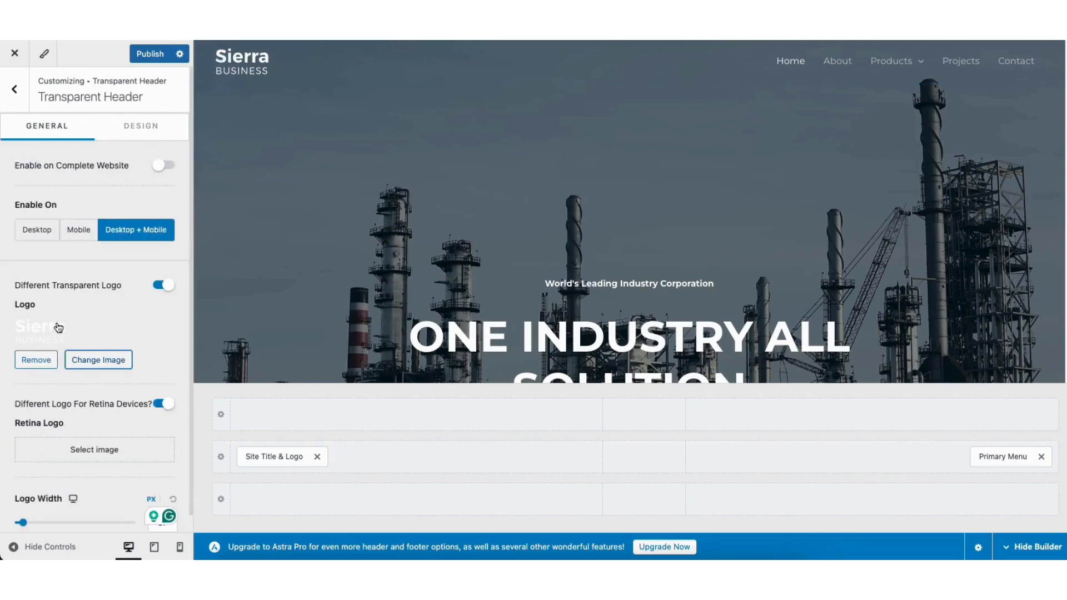
left_click(140, 129)
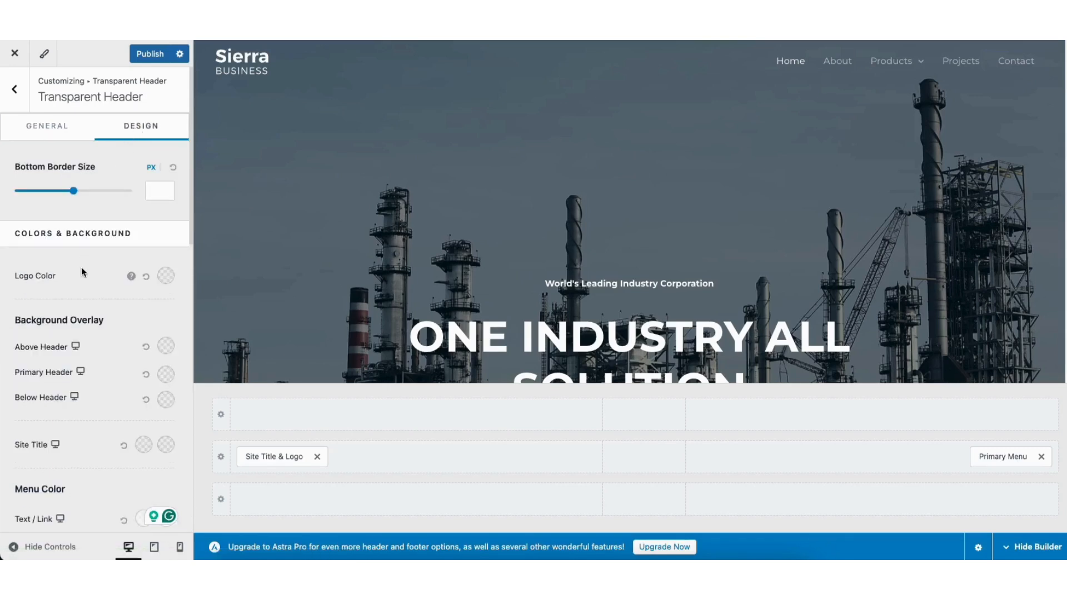
left_click(15, 93)
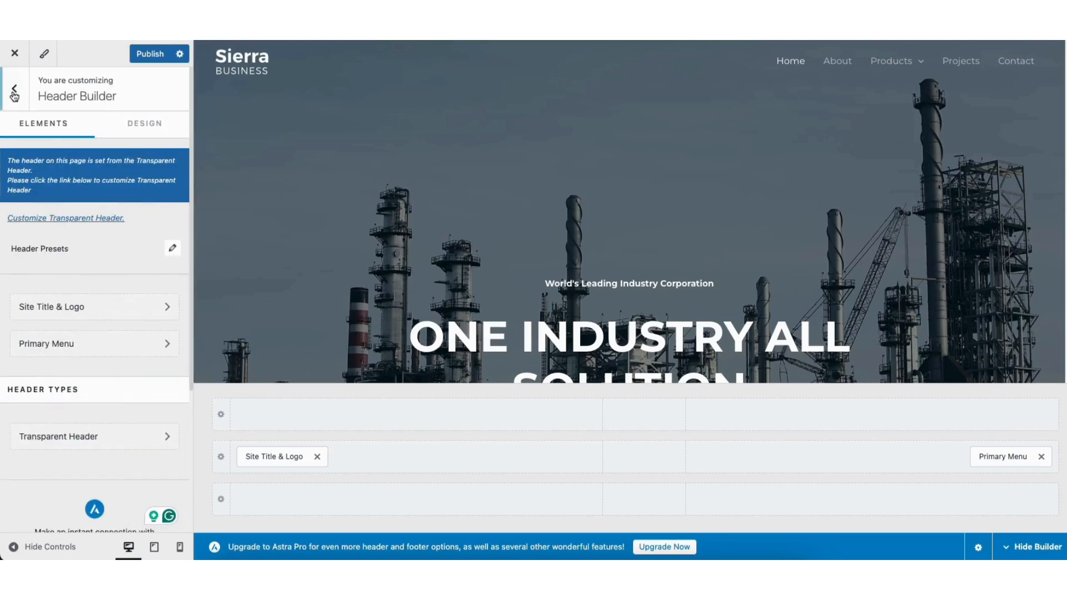
left_click(14, 95)
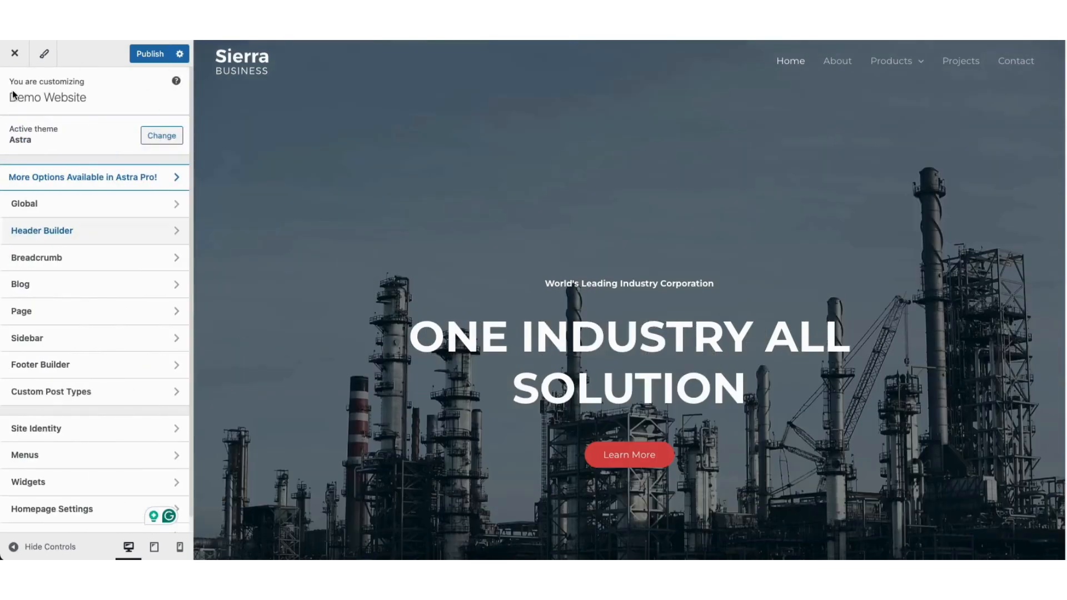
Step: Review the site identity settings, including the site icon, logo, site title and tagline
left_click(37, 428)
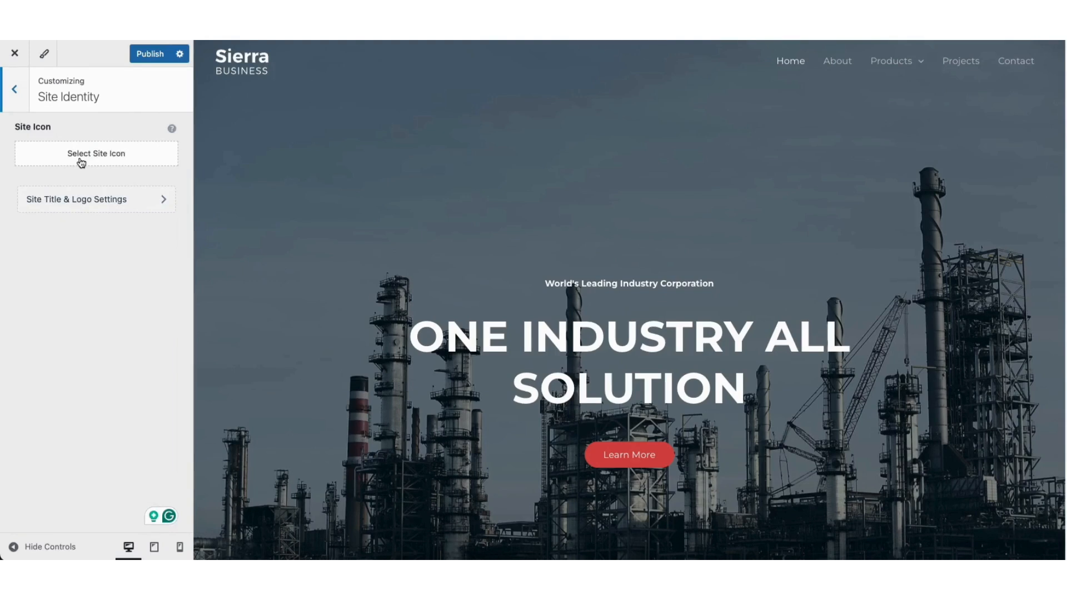
left_click(81, 206)
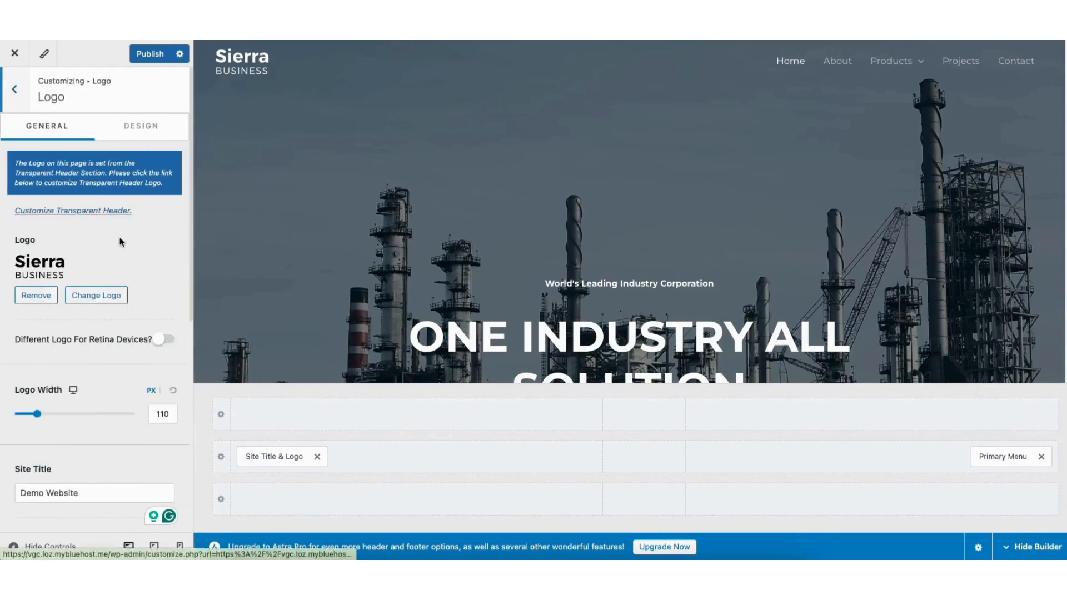
left_click_drag(191, 262, 191, 384)
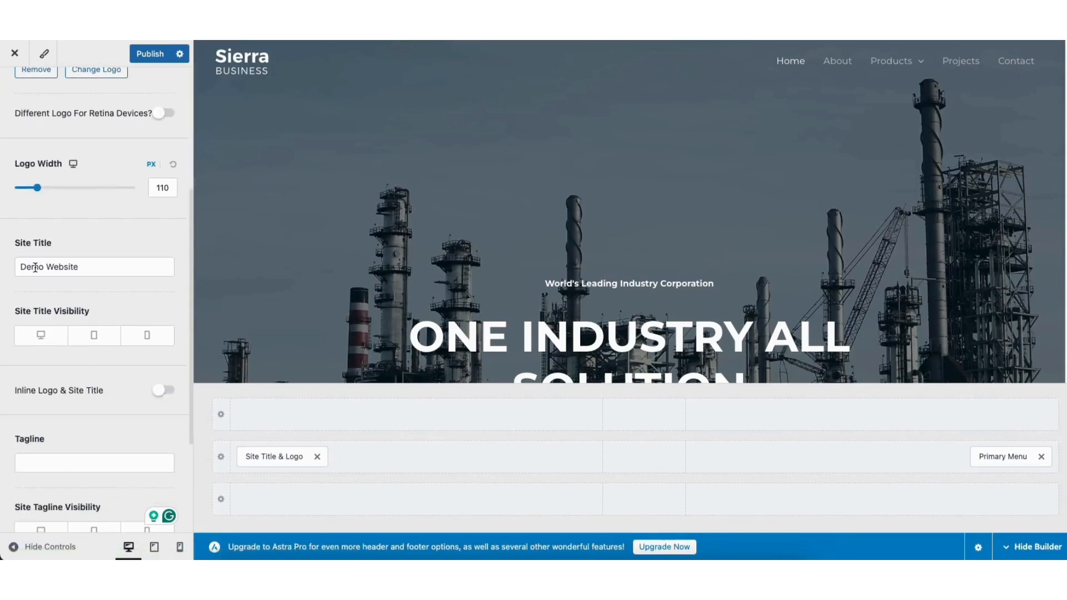
left_click_drag(191, 328, 167, 399)
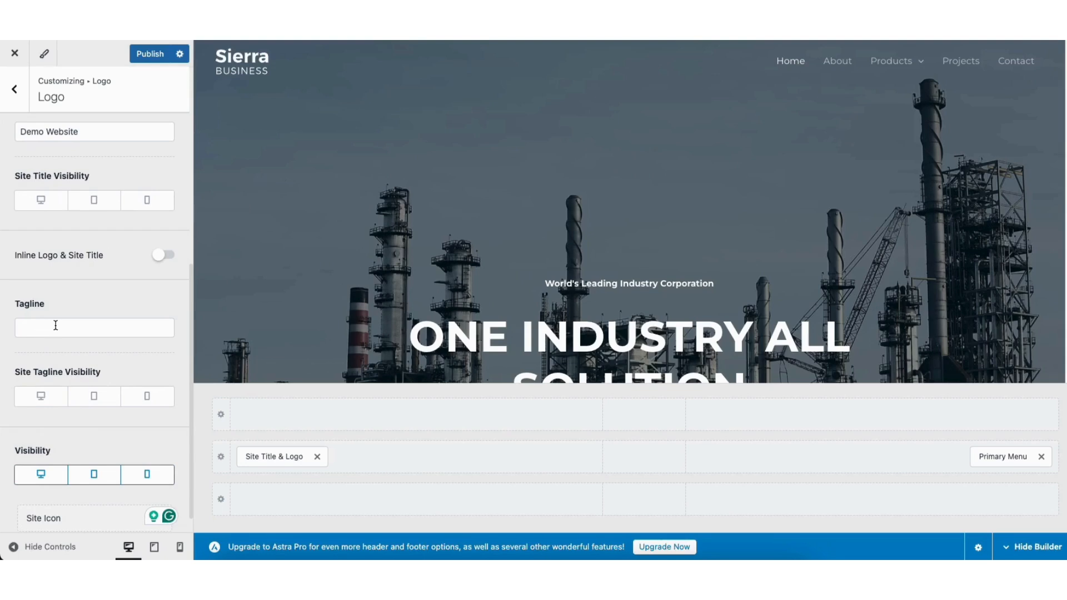
left_click(15, 91)
left_click(15, 91)
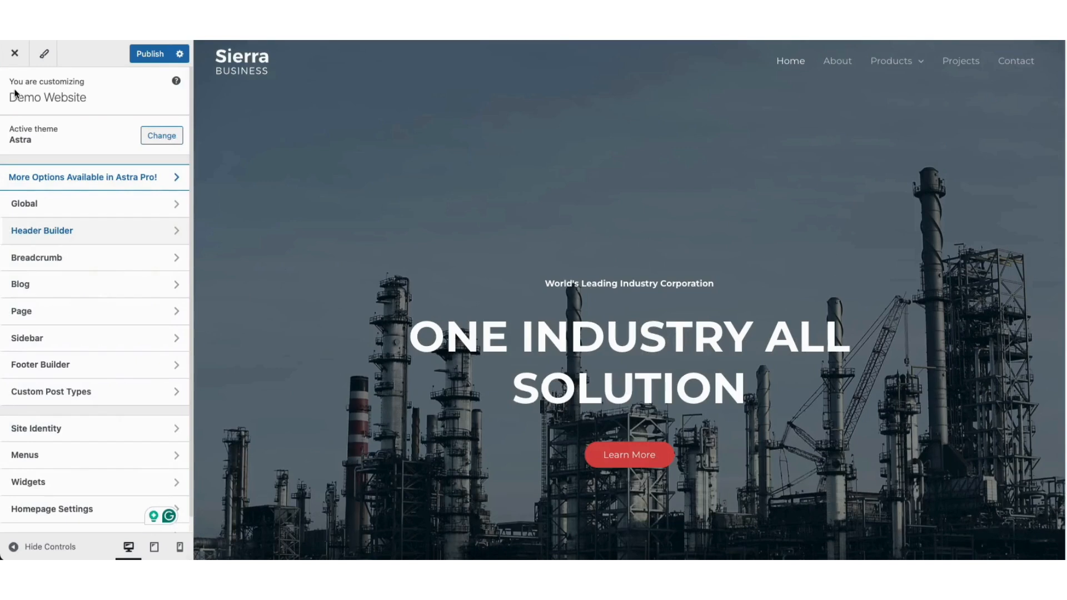
Step: Look through the global typography presets, color palettes and button settings
left_click(43, 205)
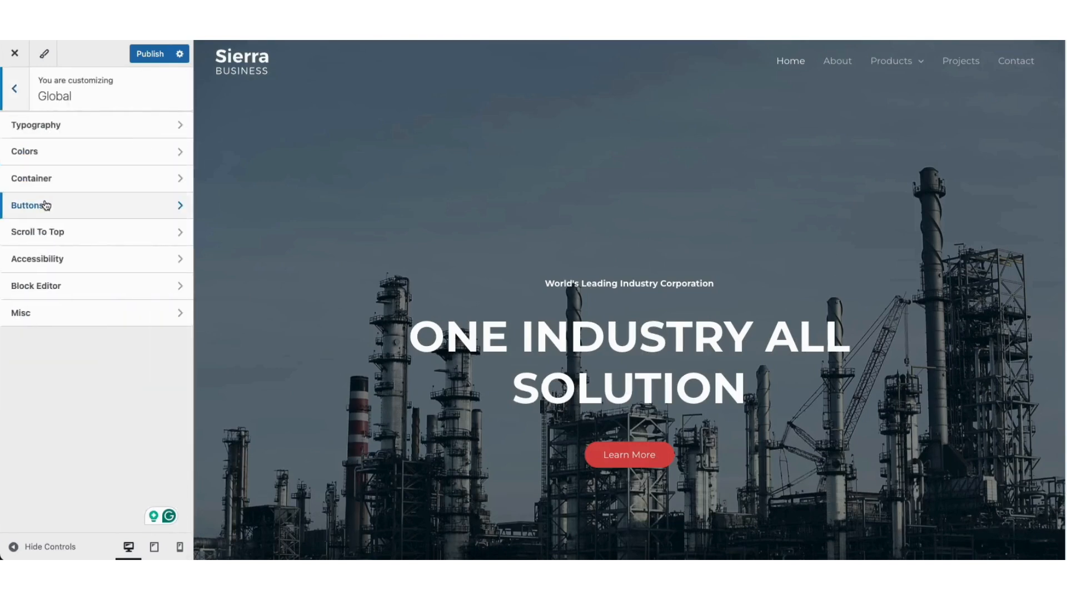
left_click(62, 133)
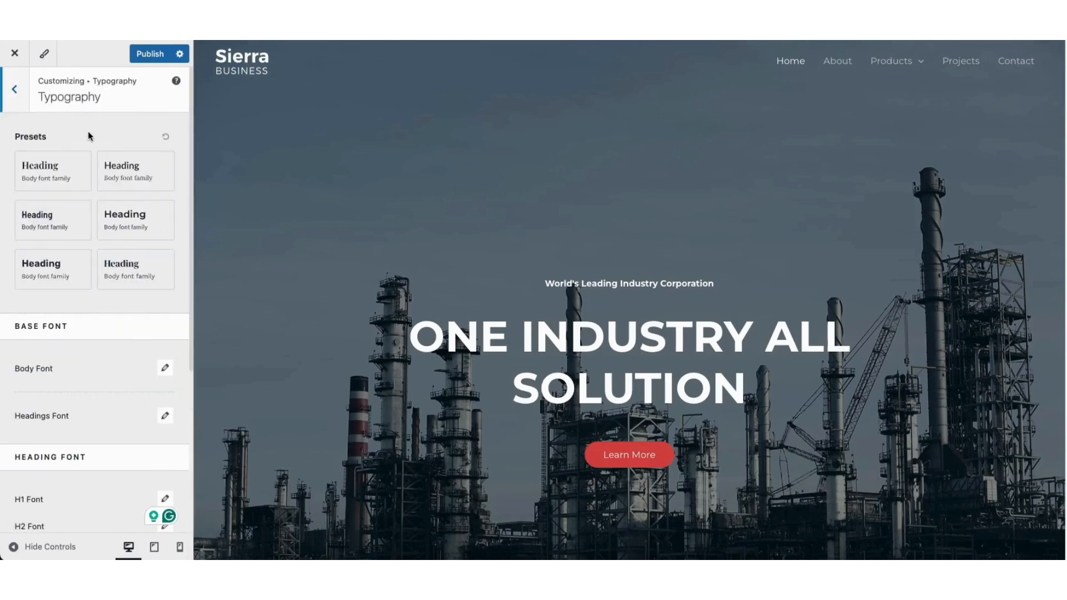
left_click(15, 90)
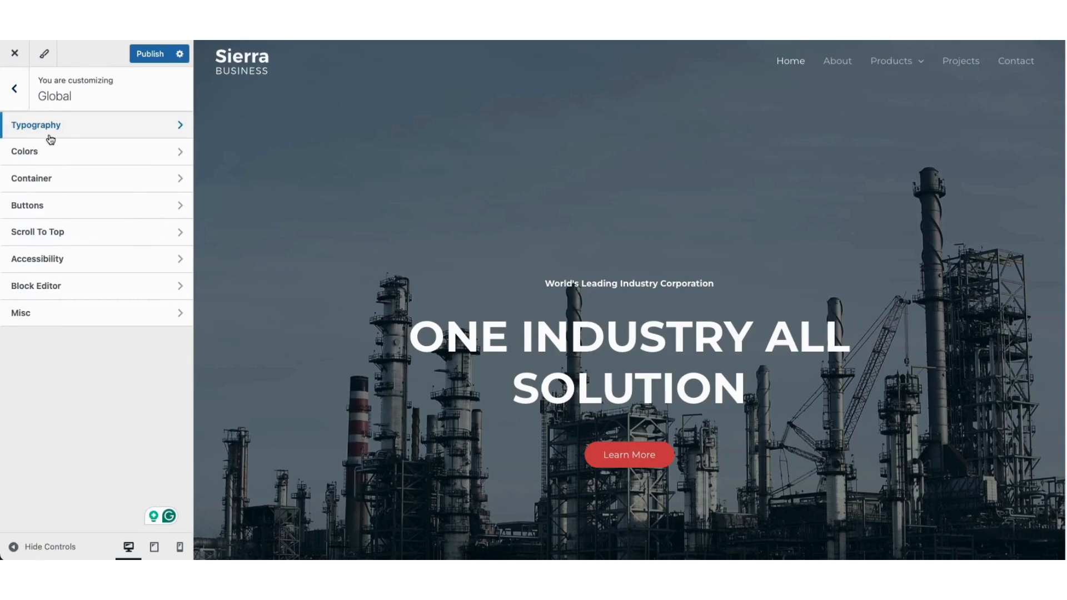
left_click(59, 151)
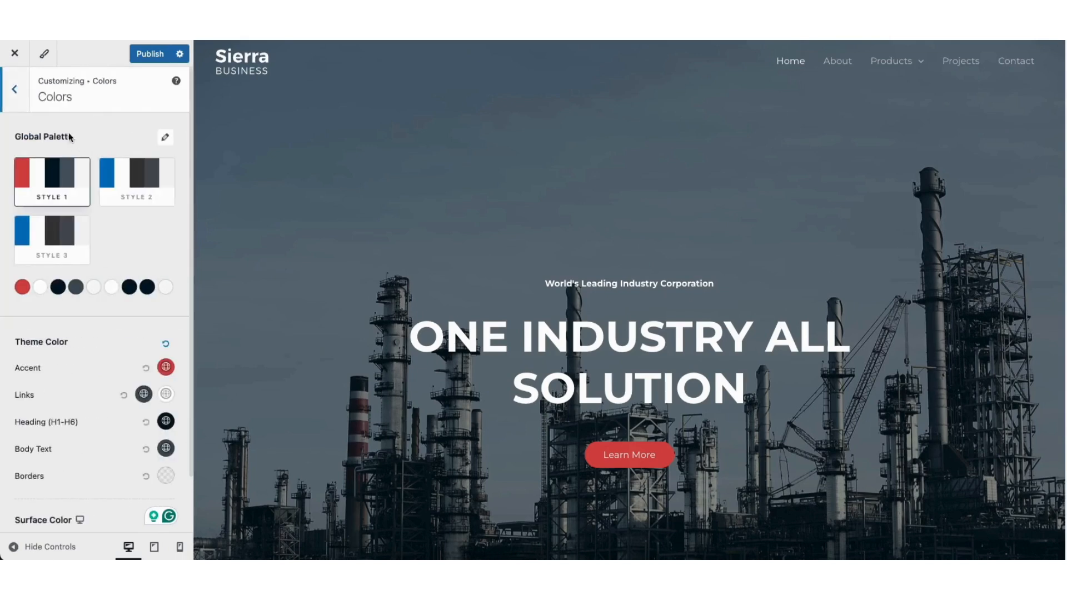
left_click(16, 90)
left_click(52, 209)
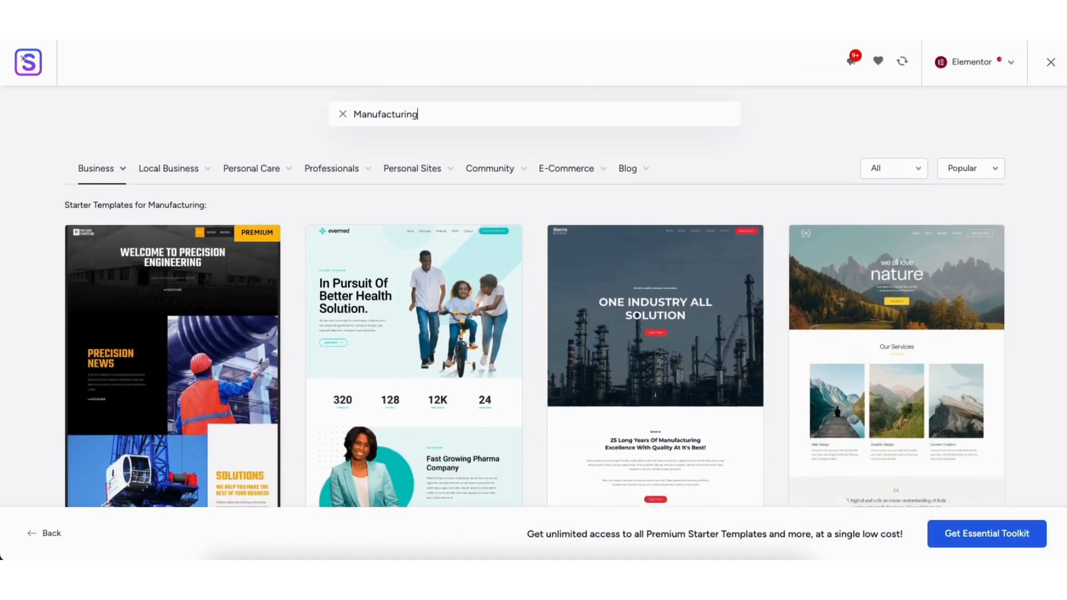
Step: Browse the starter templates listed for Manufacturing
scroll(533, 300, "down", 5)
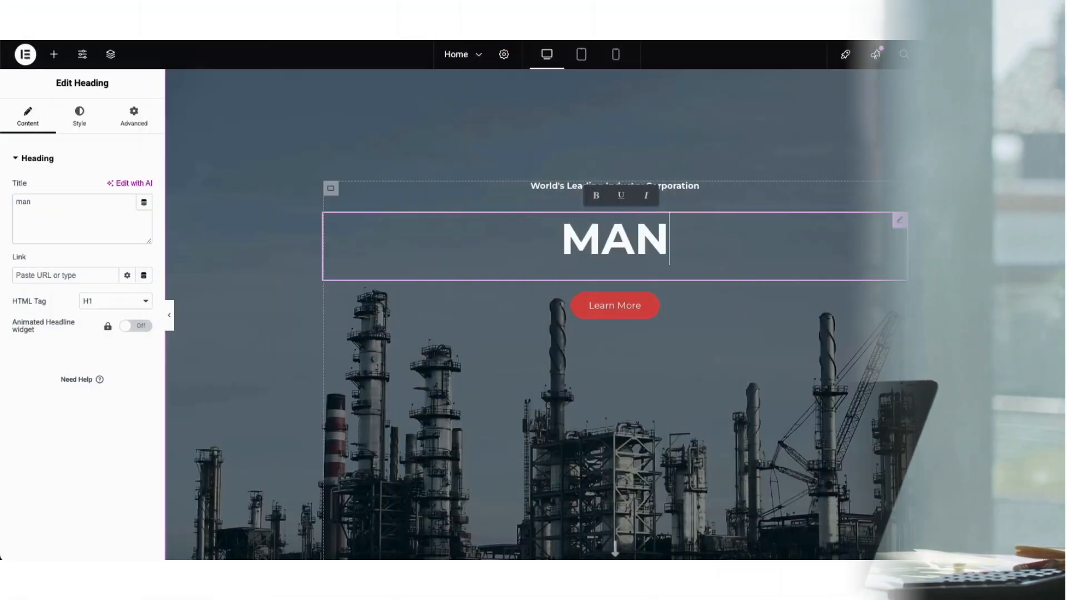
Step: Complete the home page's main heading as "manufacturing"
type("ufacturing")
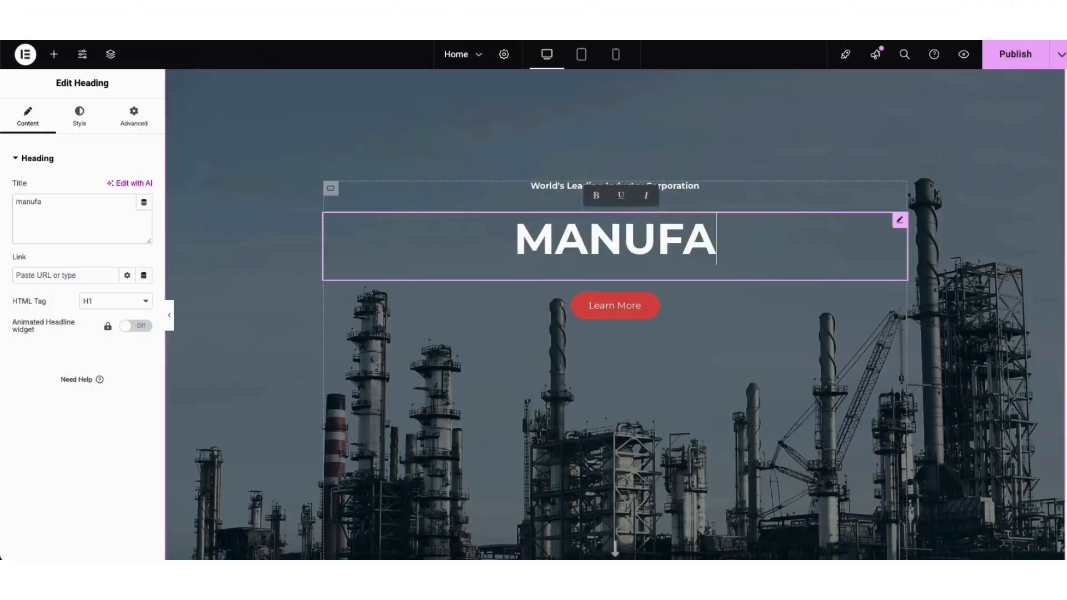
left_click_drag(40, 371, 600, 341)
left_click_drag(600, 340, 594, 337)
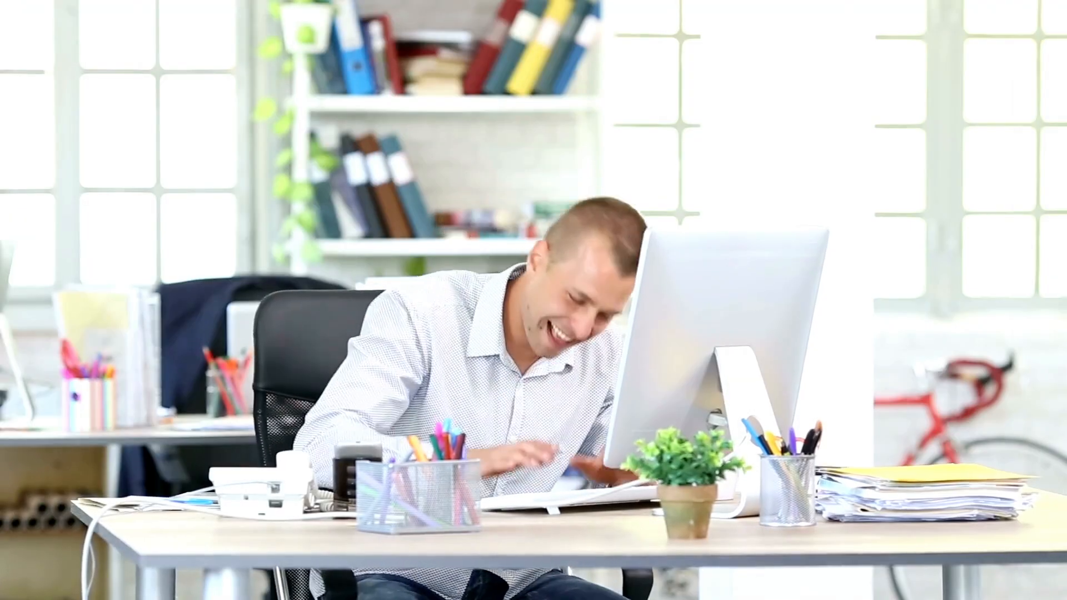